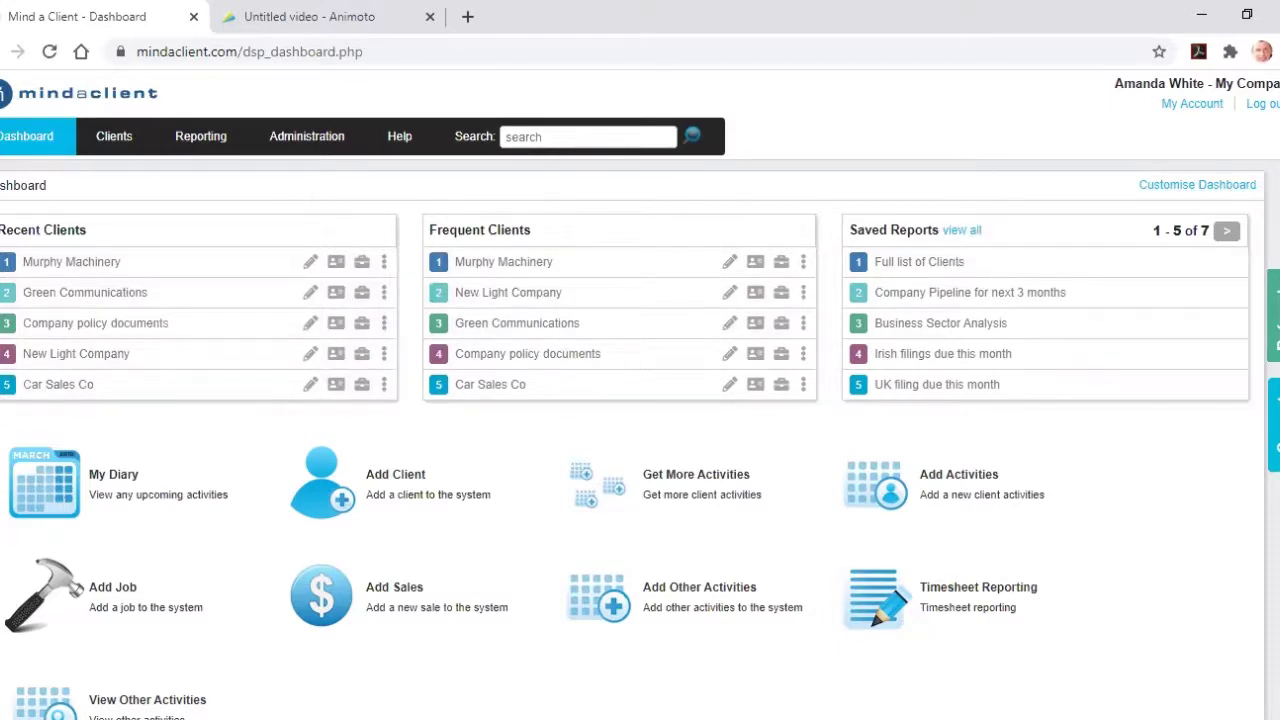
Review the dashboard's shortcuts, outstanding jobs, outstanding activities and summary charts
scroll(640, 394, down, 2)
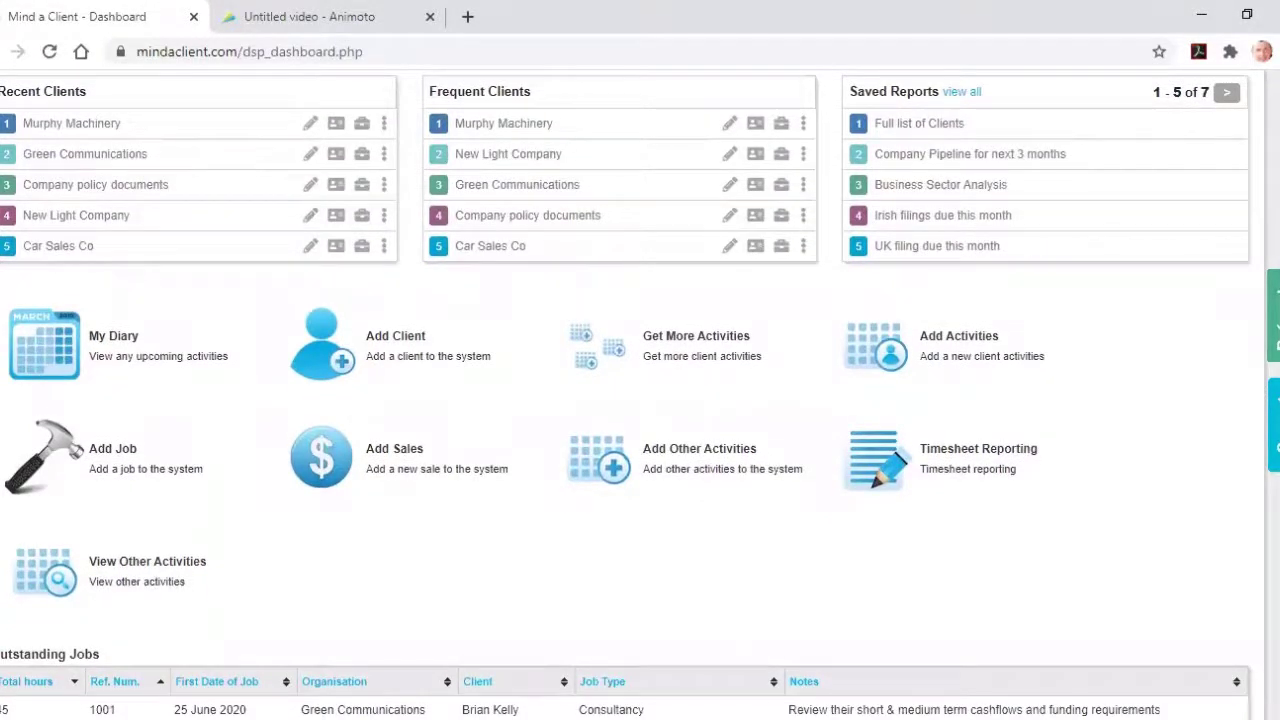
scroll(640, 394, down, 3)
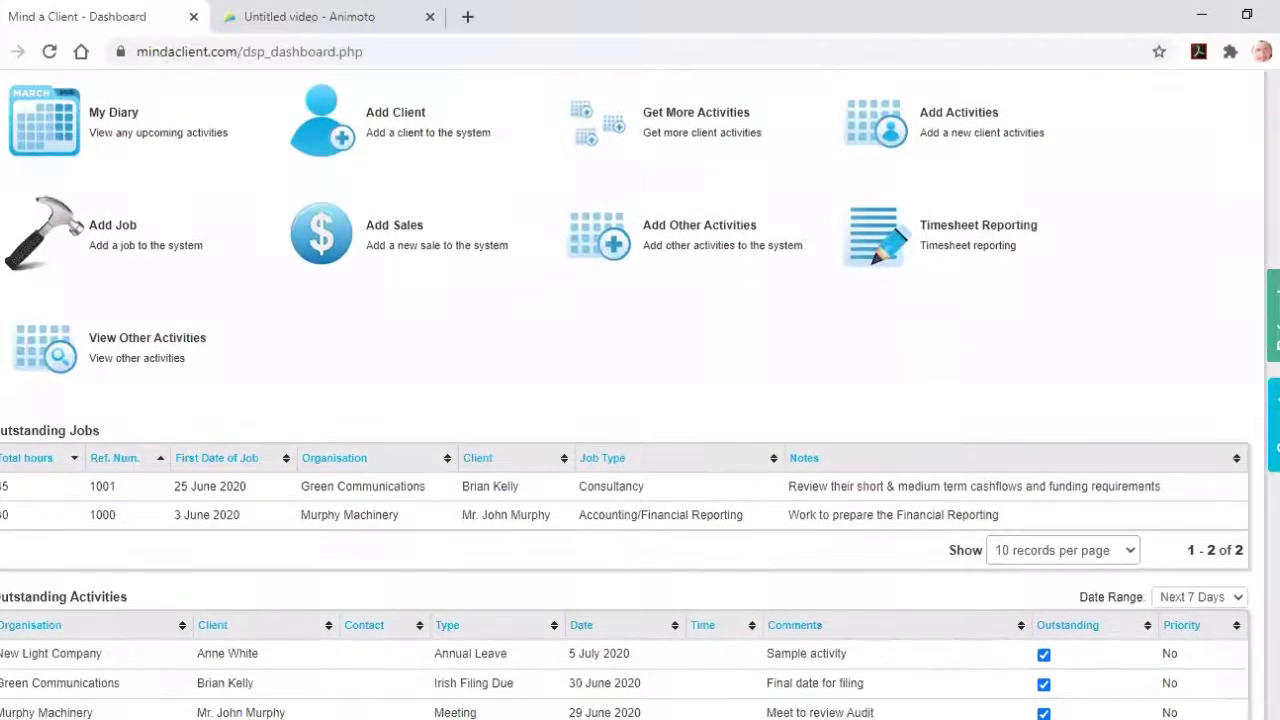
scroll(640, 398, down, 2)
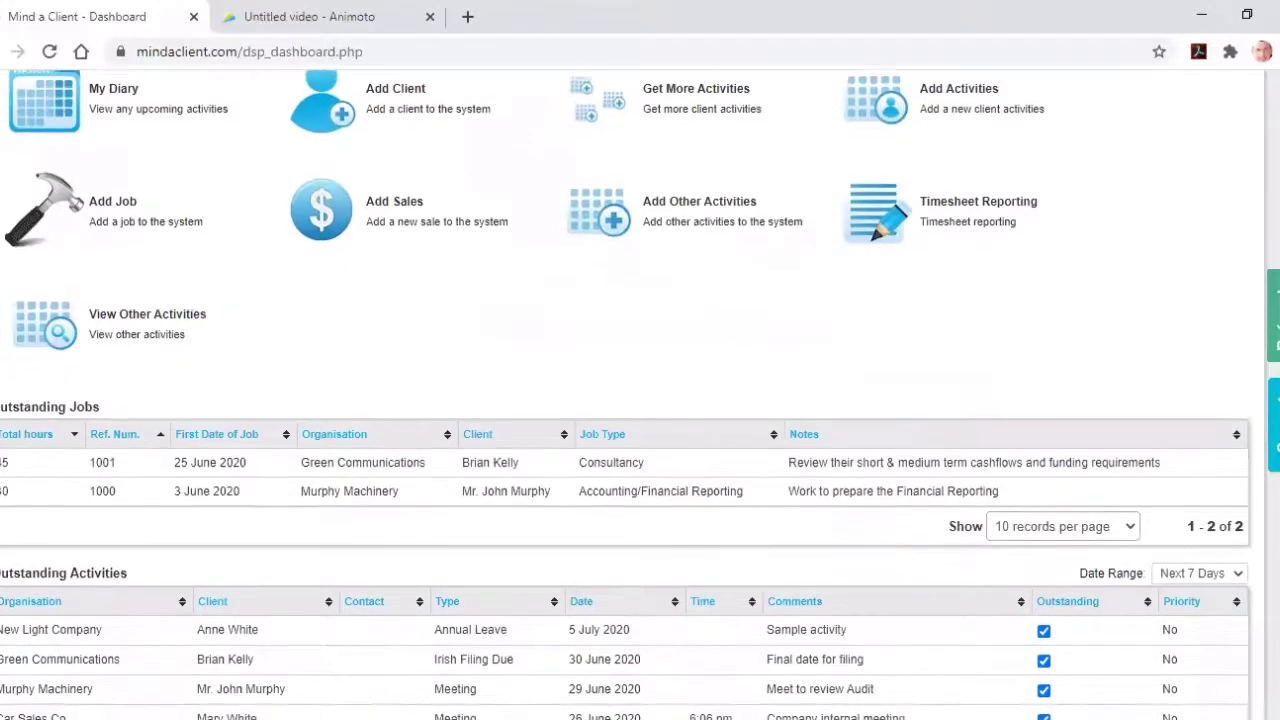
scroll(640, 398, down, 2)
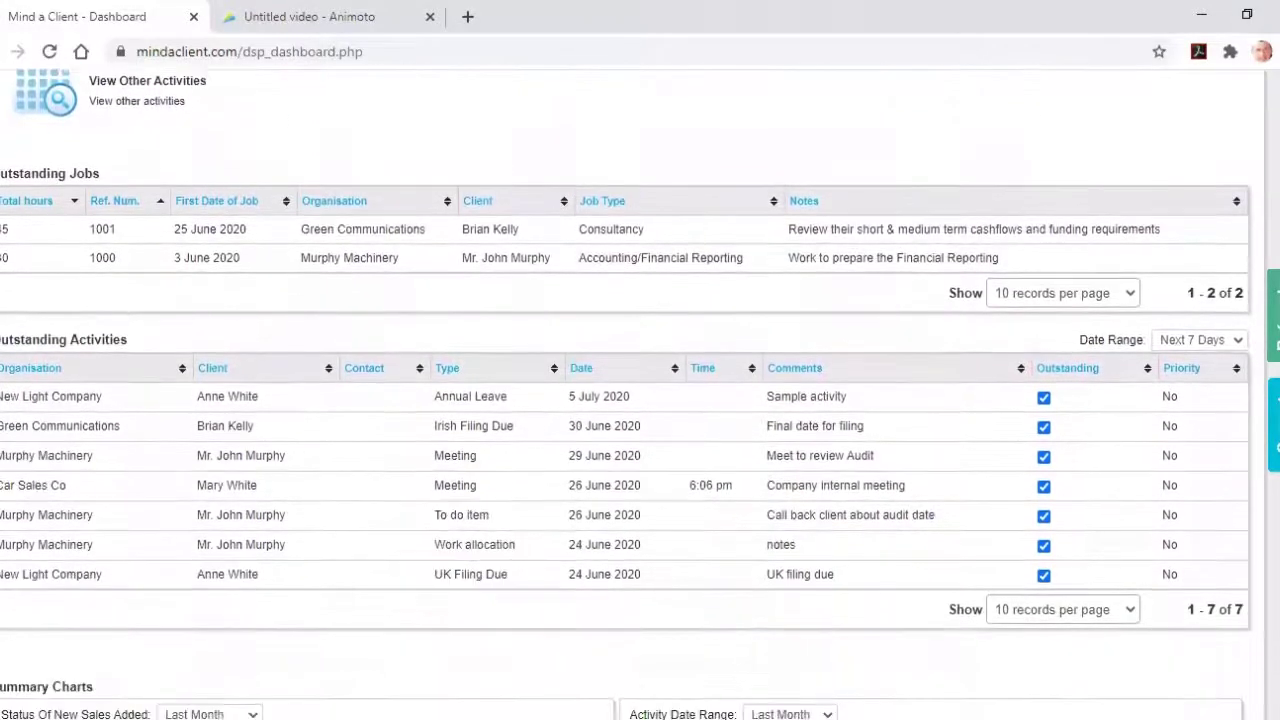
scroll(640, 398, down, 2)
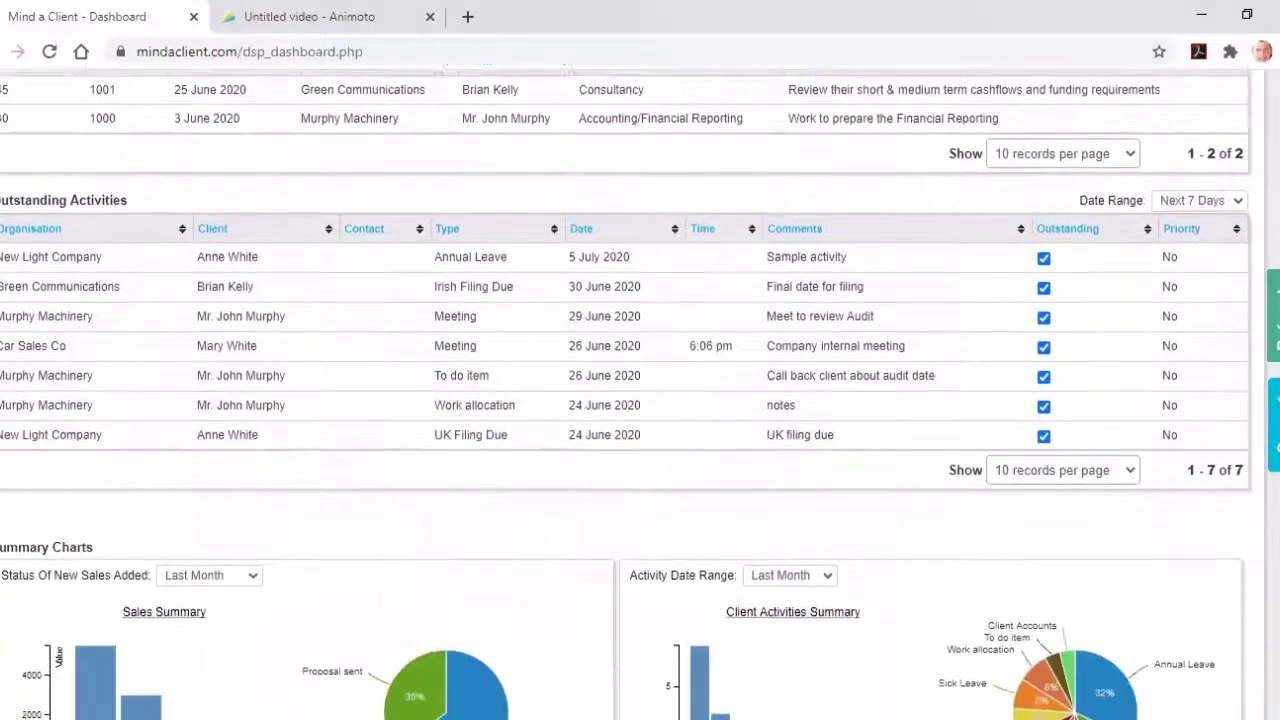
scroll(640, 398, down, 2)
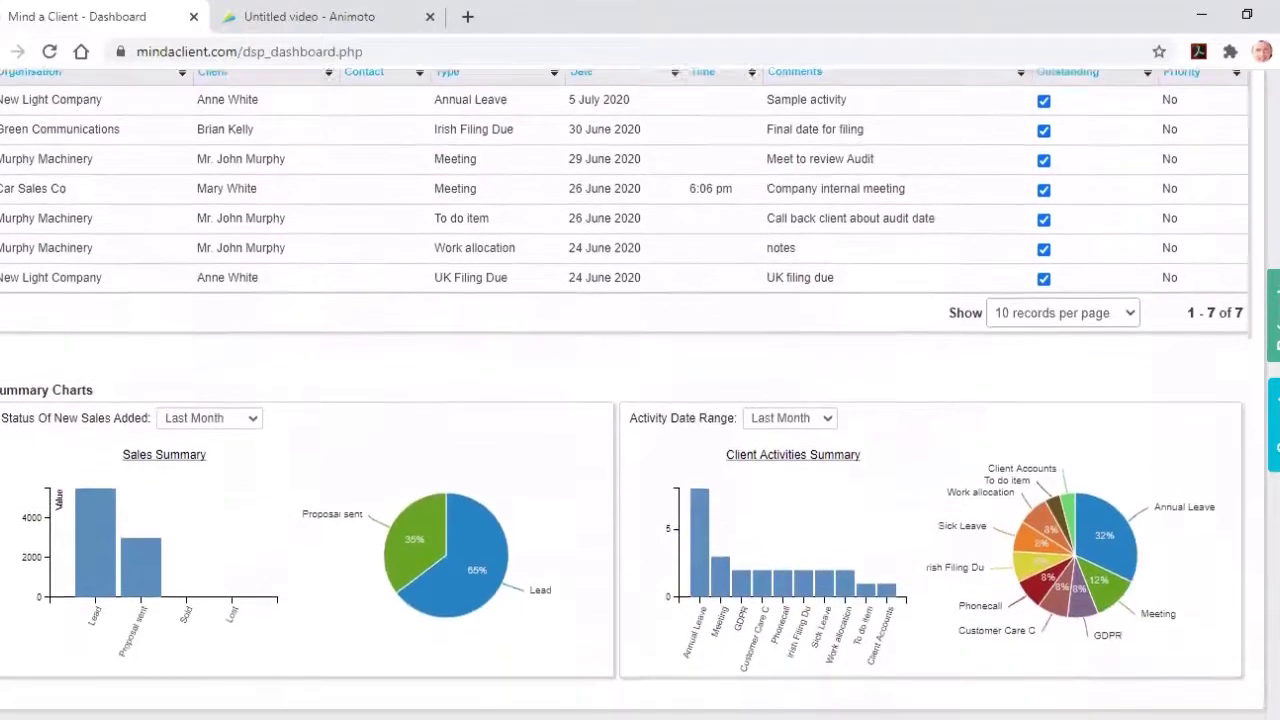
scroll(640, 398, up, 9)
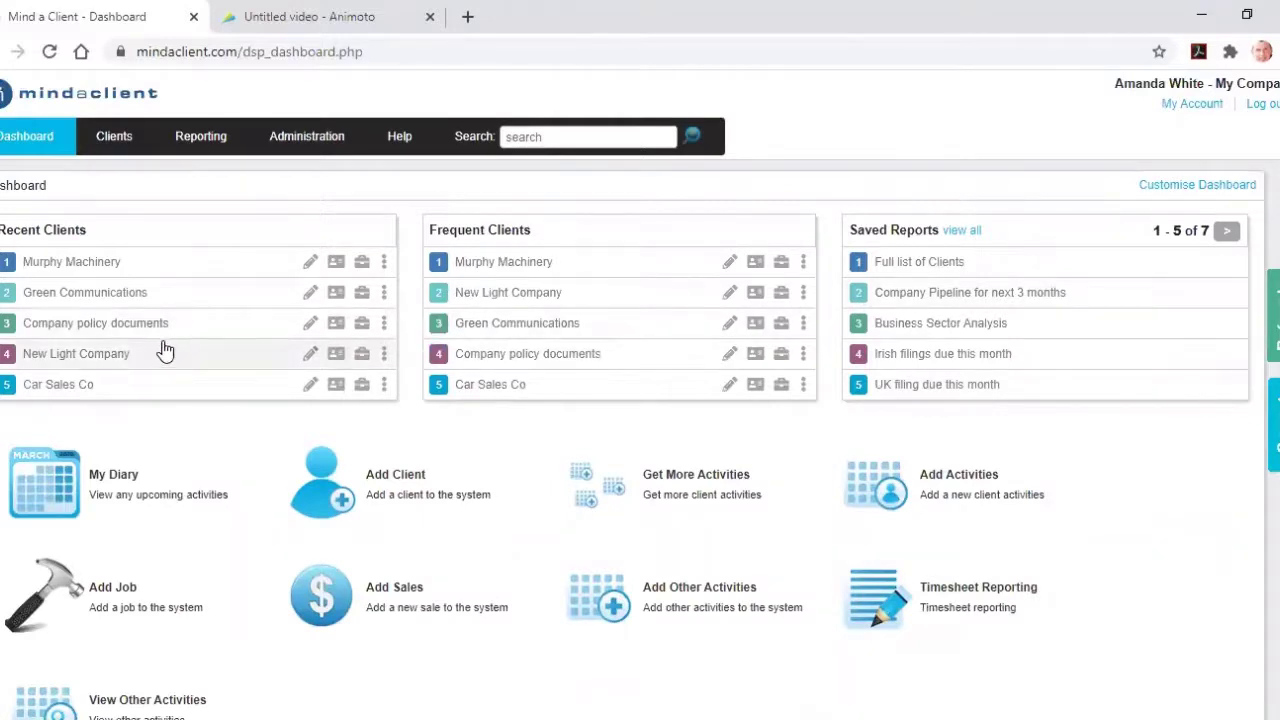
Open the form for adding a new client and look through its contact, classification and permissions fields
click(360, 500)
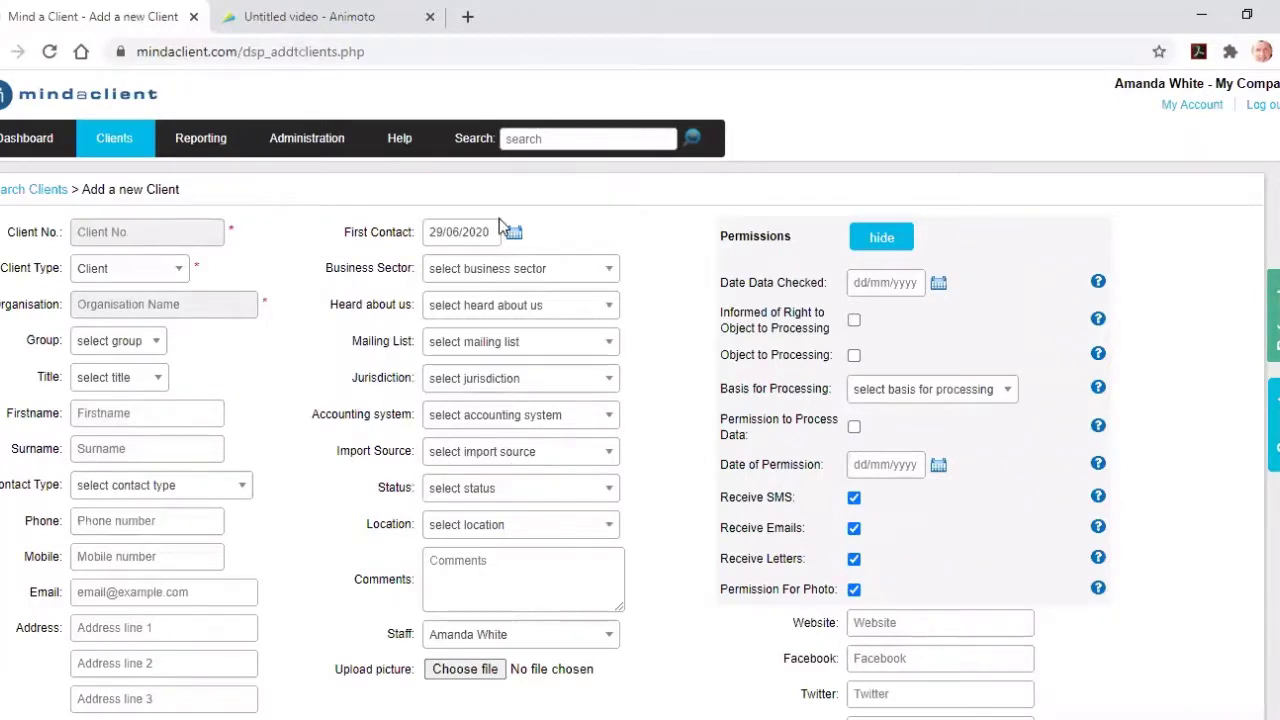
click(515, 280)
right_click(657, 317)
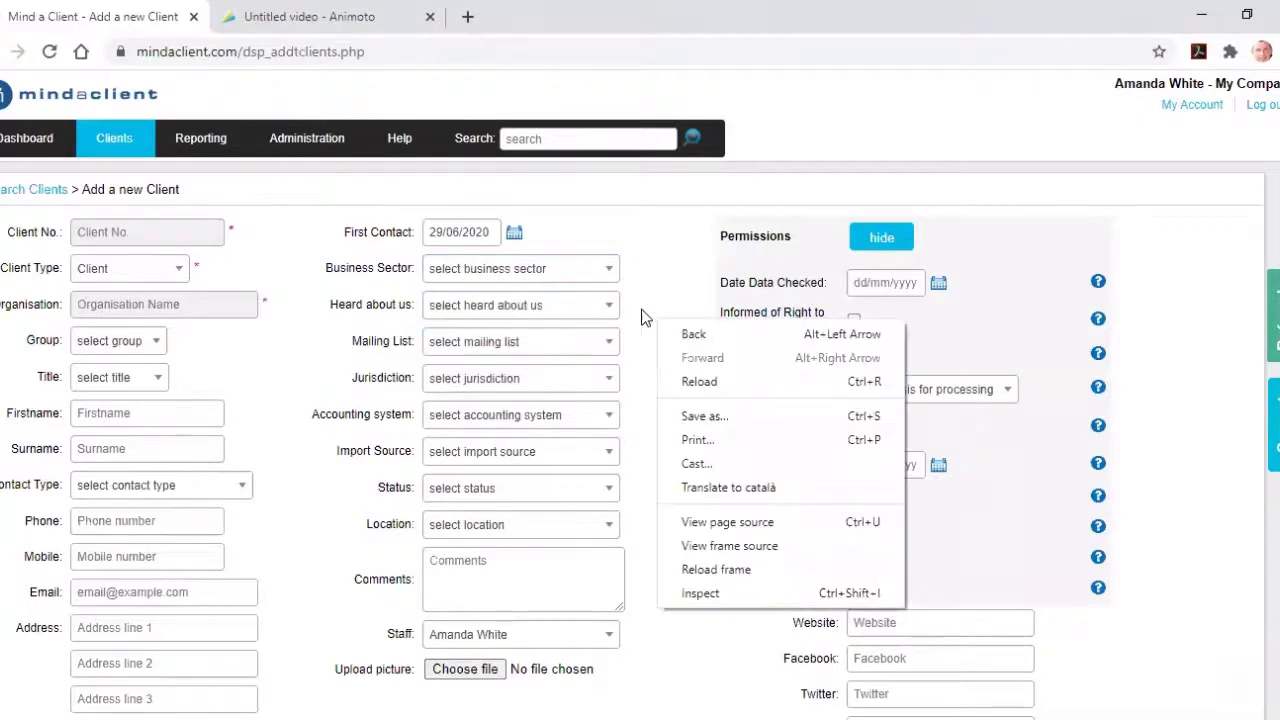
click(322, 415)
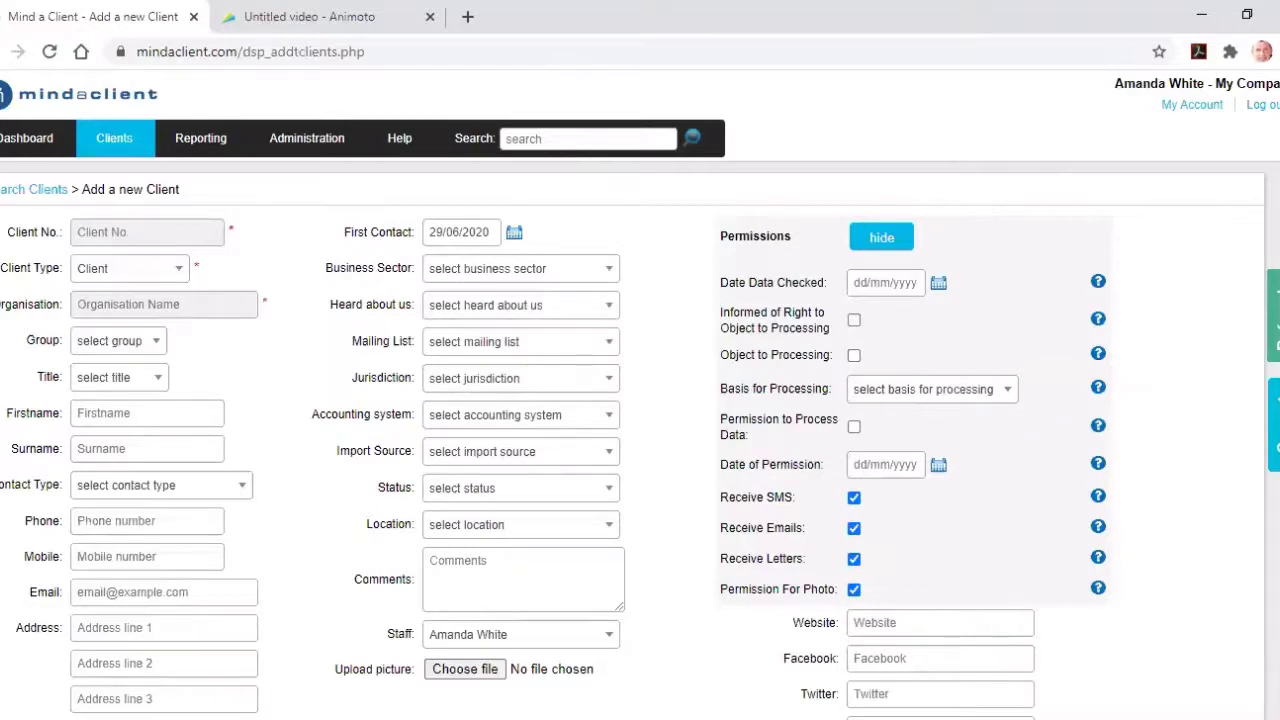
scroll(640, 400, down, 2)
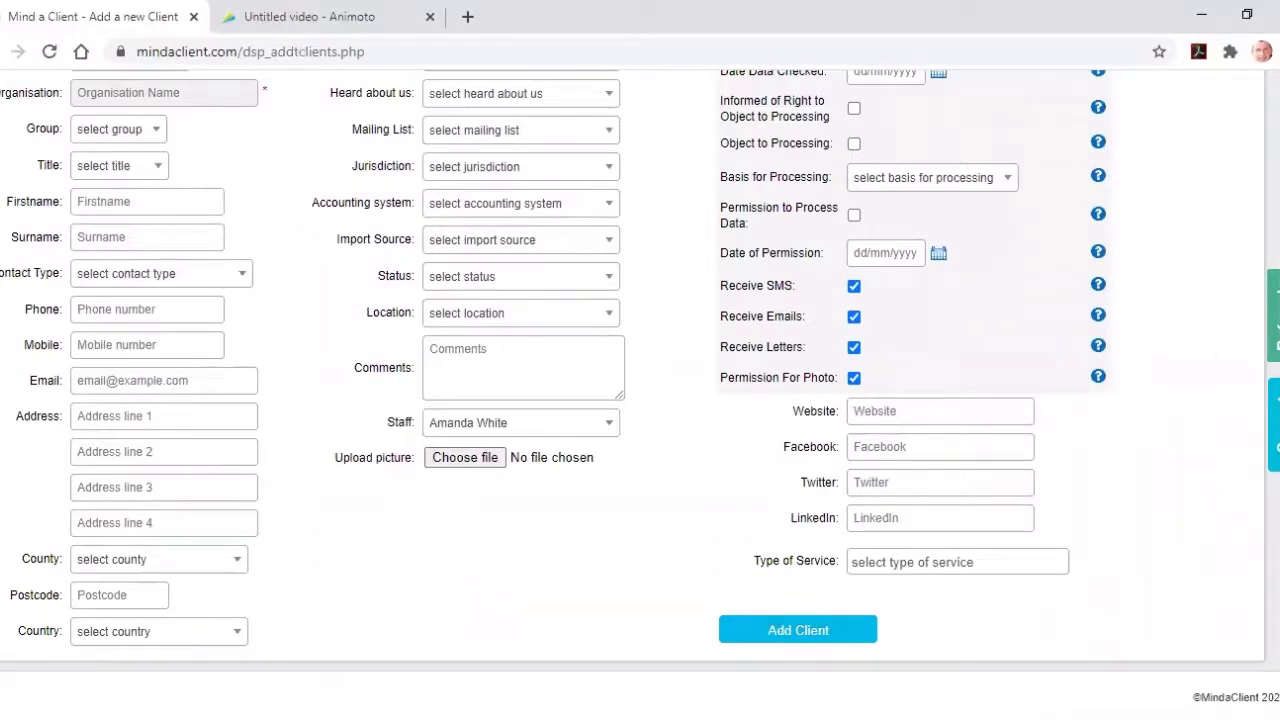
scroll(640, 394, up, 2)
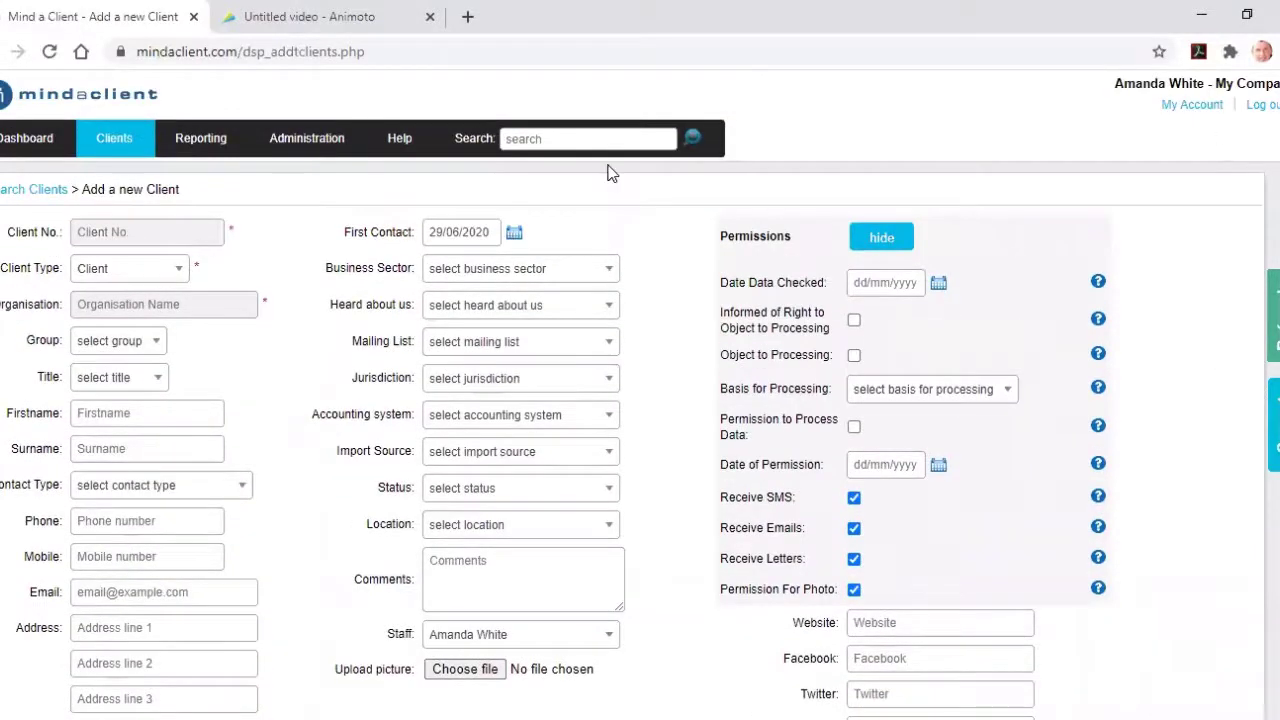
Go to the clients section and run a quick search for "murphy" to find Murphy Machinery
click(100, 135)
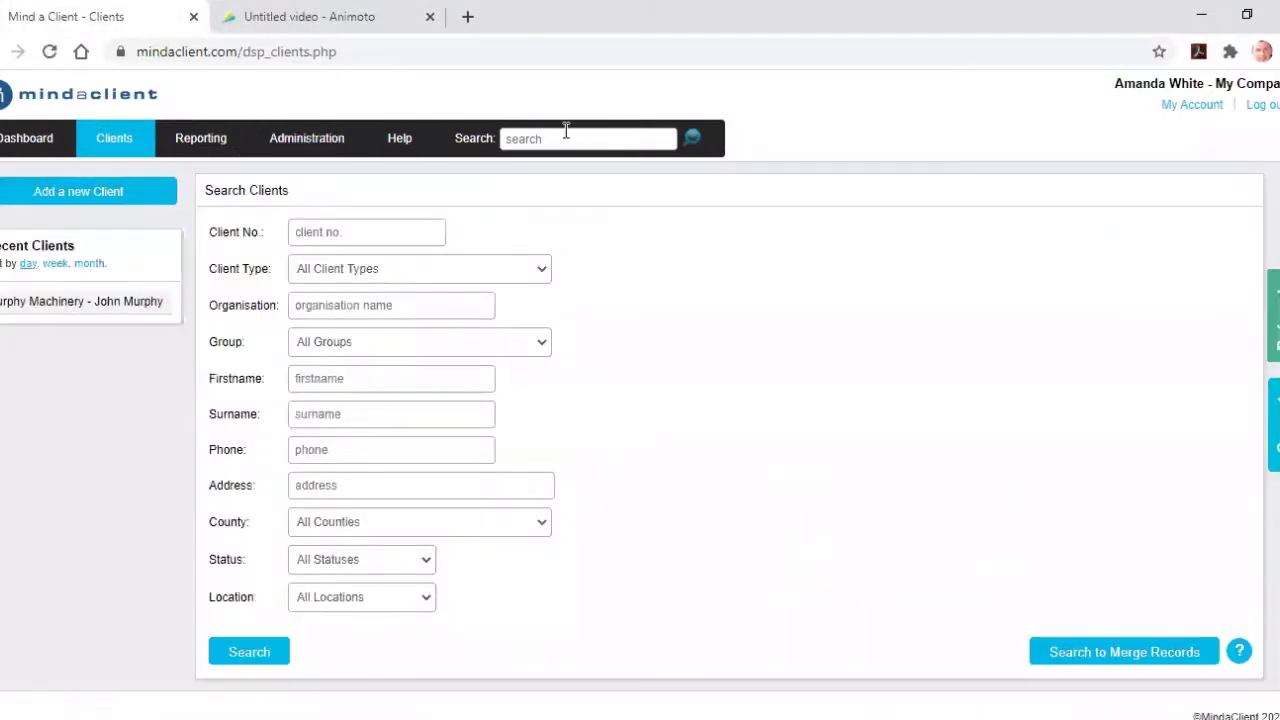
click(546, 138)
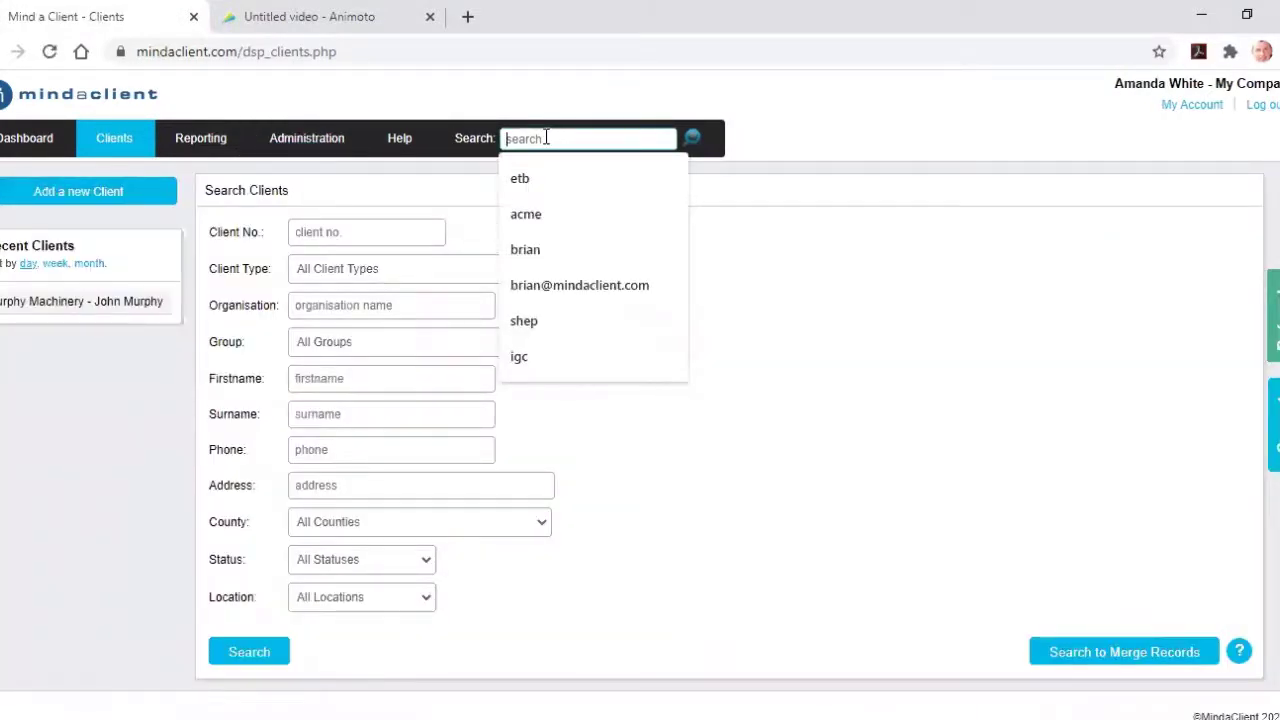
text(murphy)
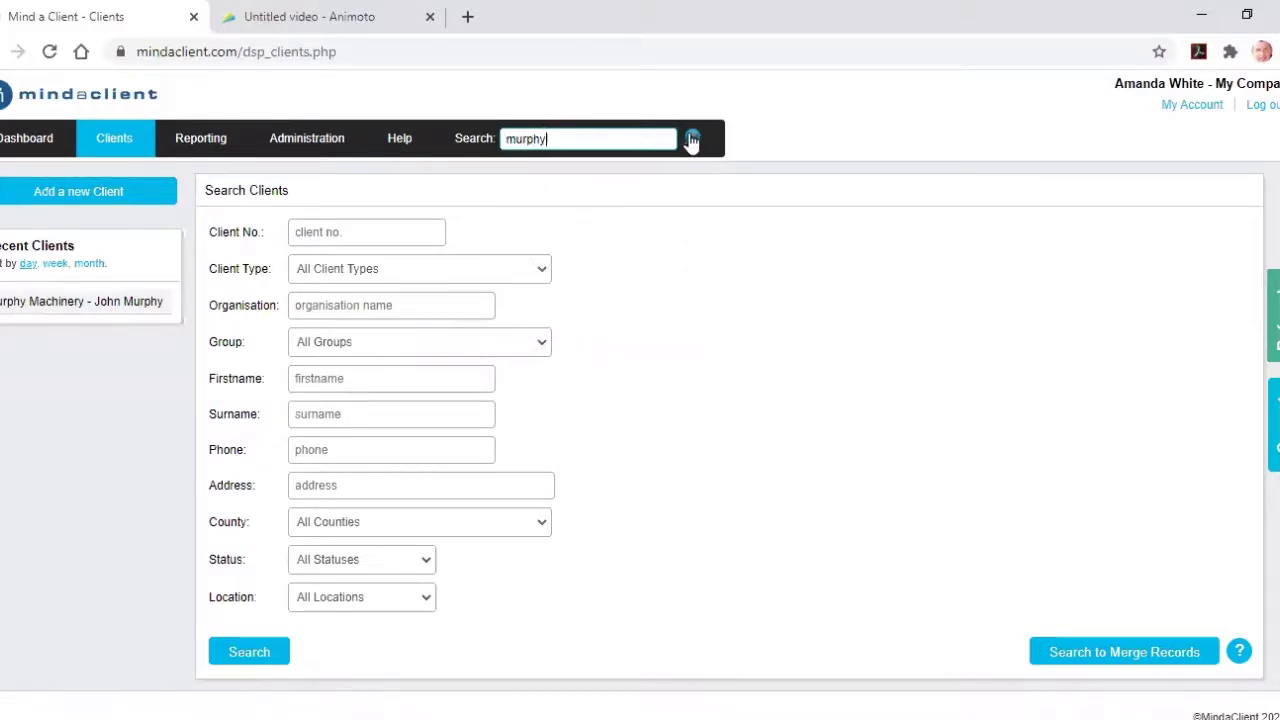
click(692, 139)
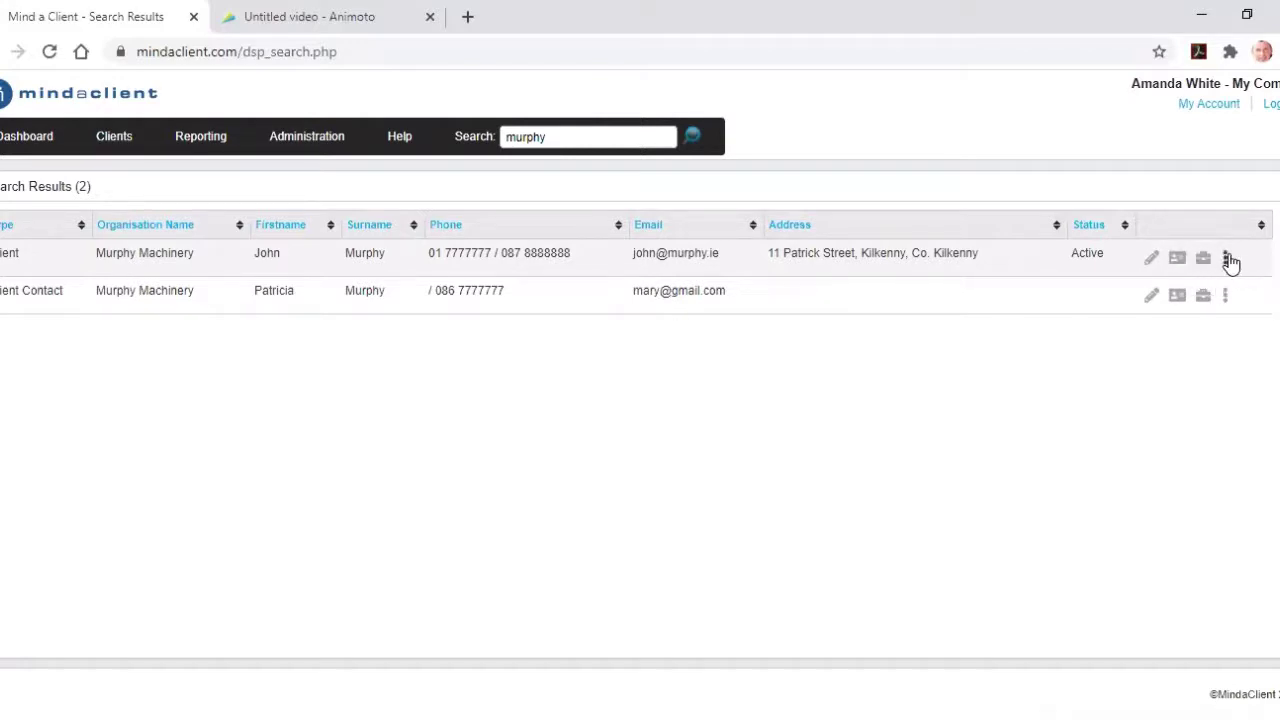
Check the extra actions for the Murphy Machinery client, open its record, and review its activities, client details and contacts
click(1229, 259)
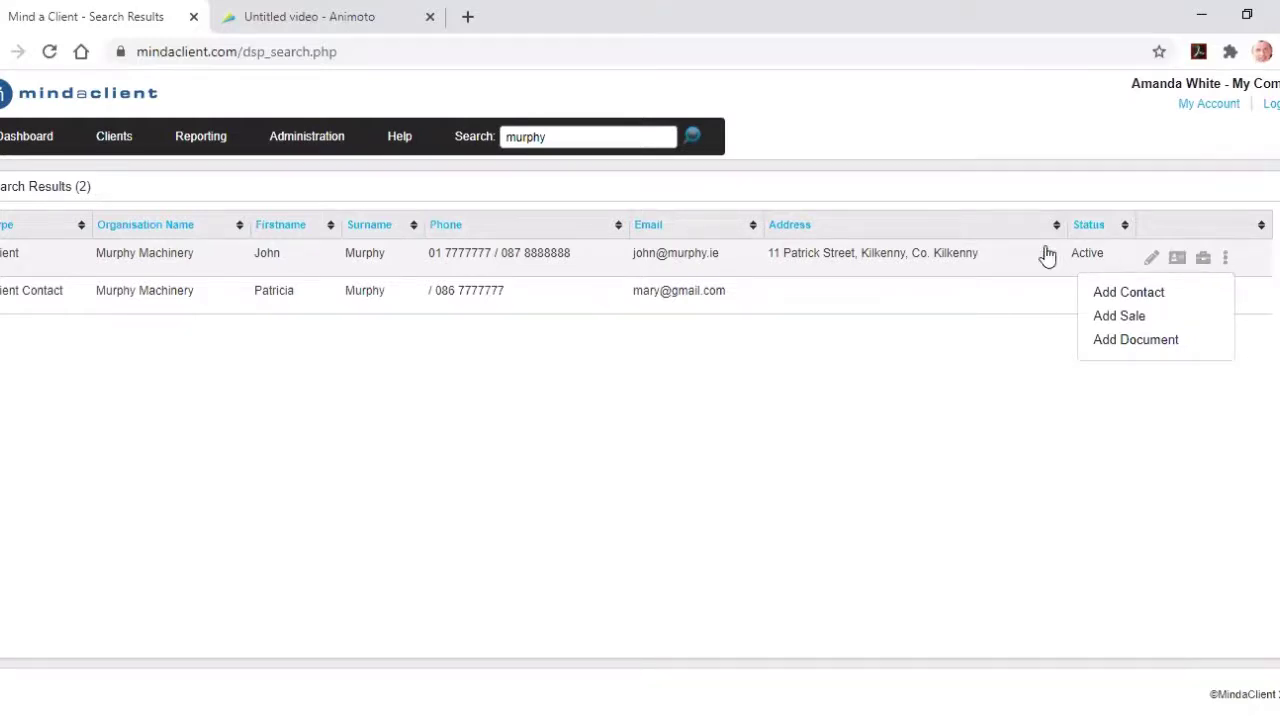
click(610, 264)
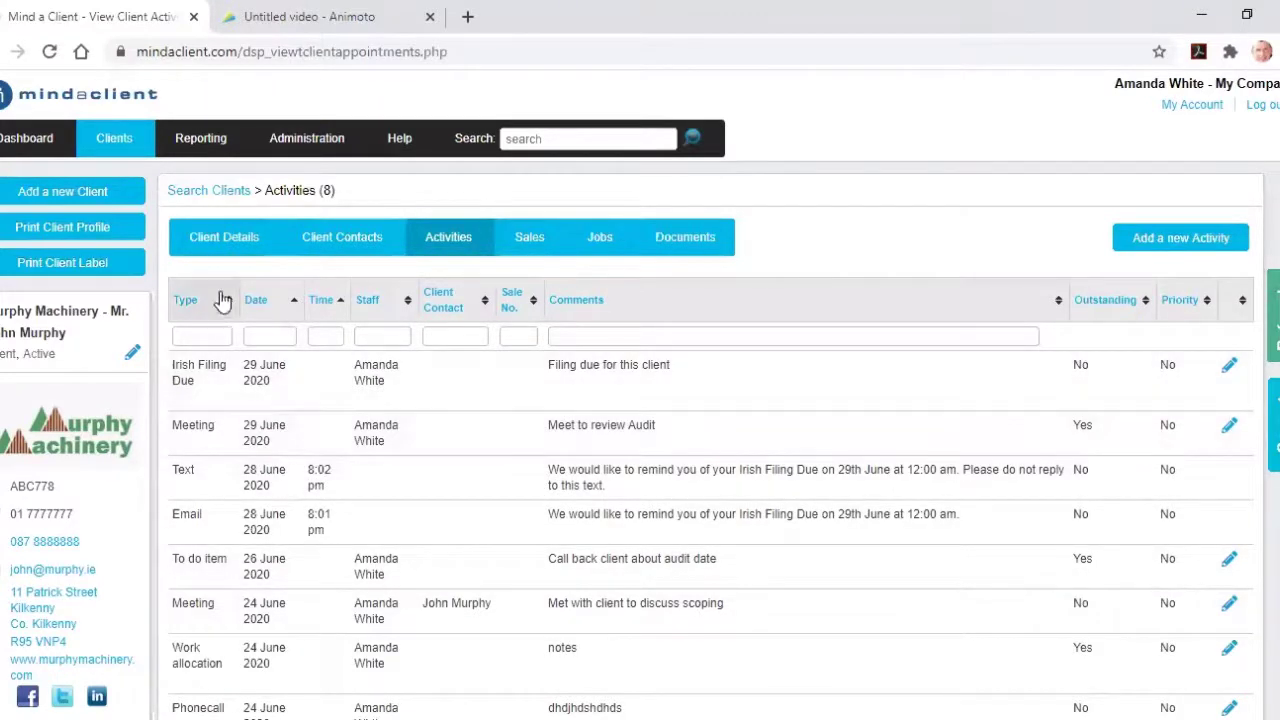
click(223, 240)
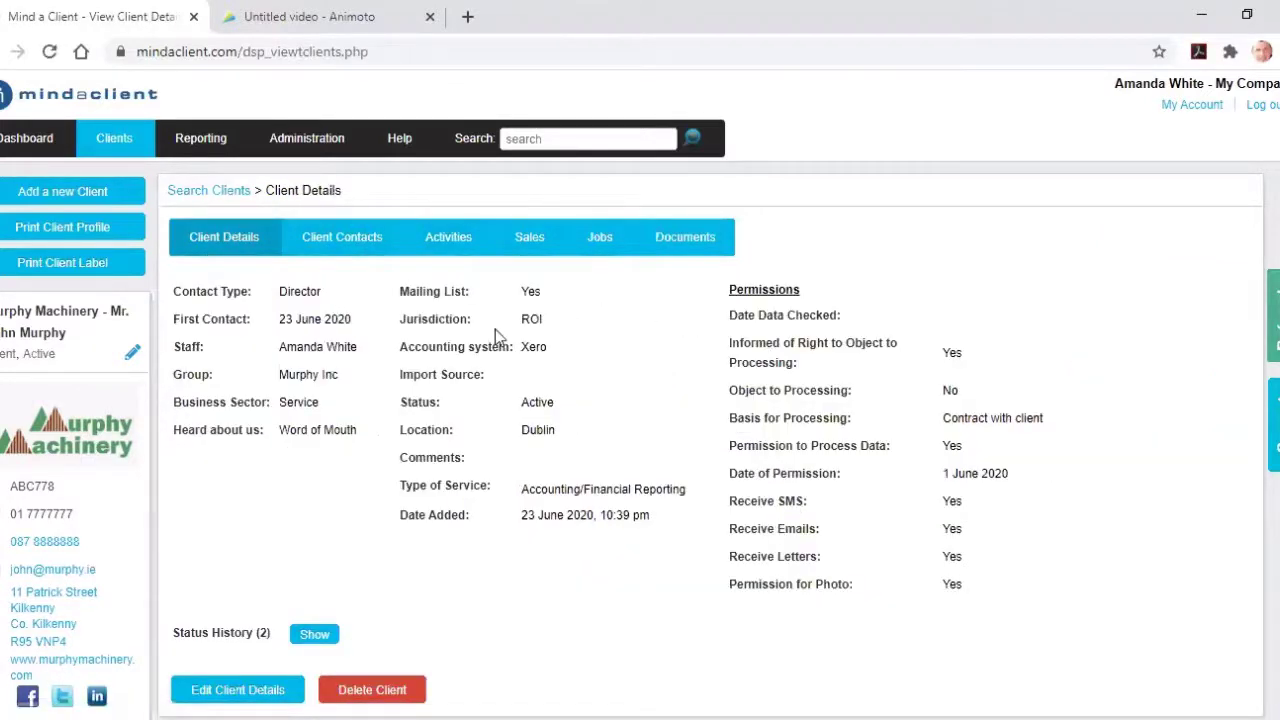
click(328, 243)
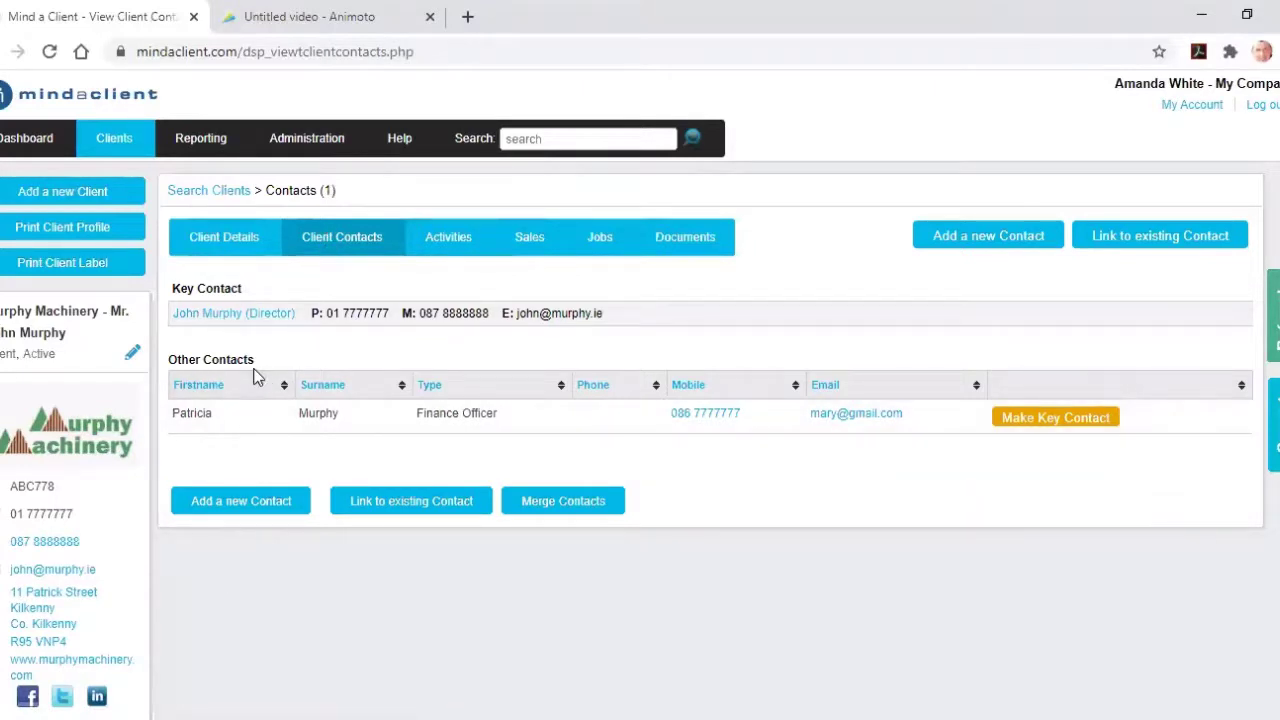
Start a new sale for Murphy Machinery with stage Lead, product category One Time and product Consultancy
click(527, 246)
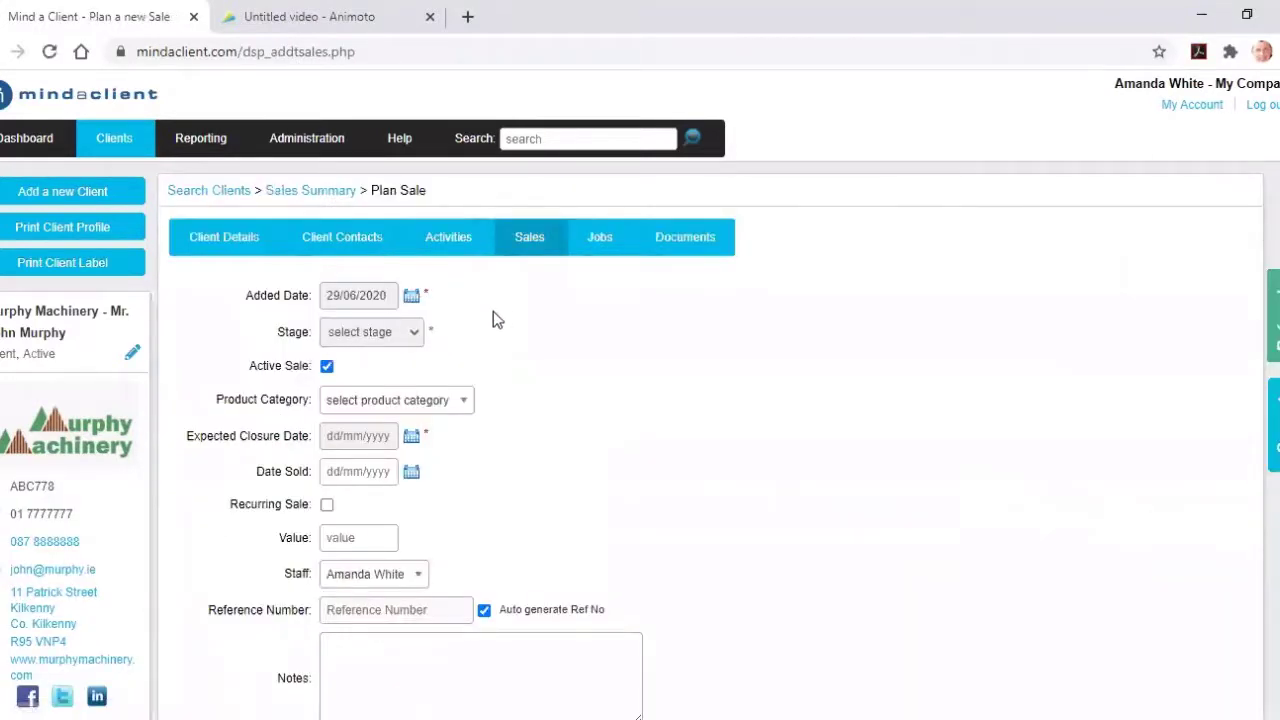
click(400, 333)
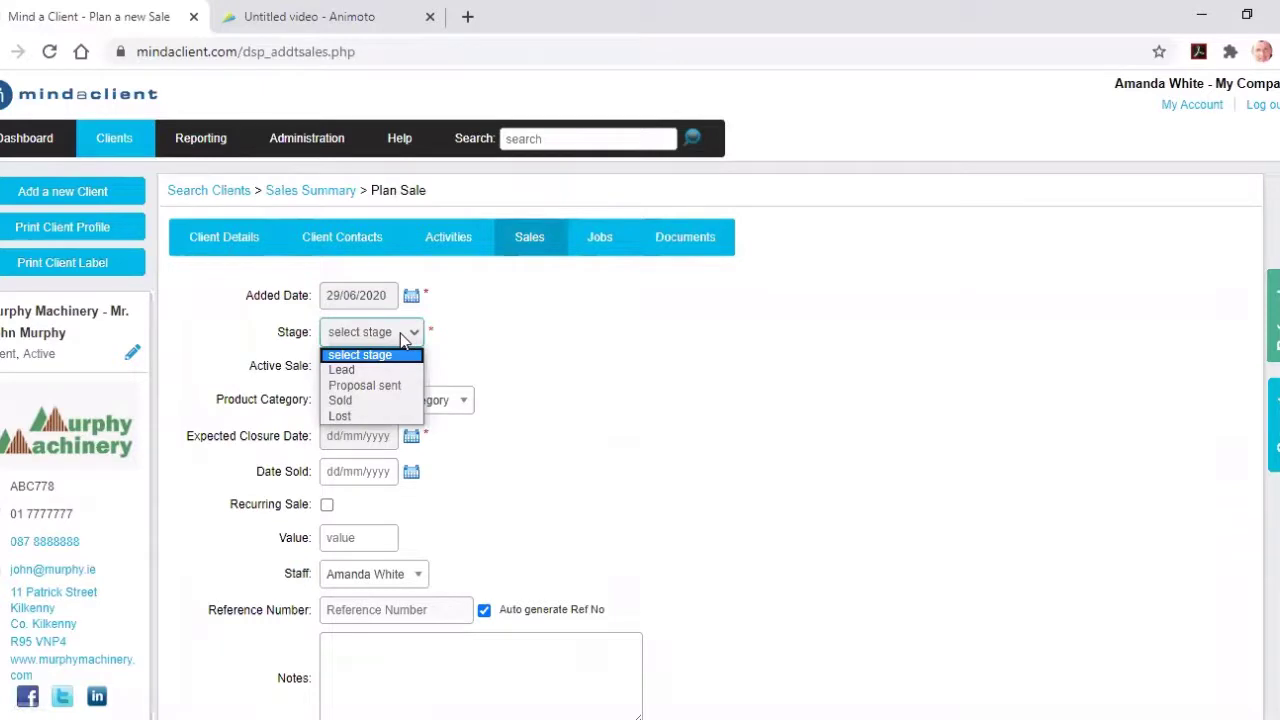
click(382, 369)
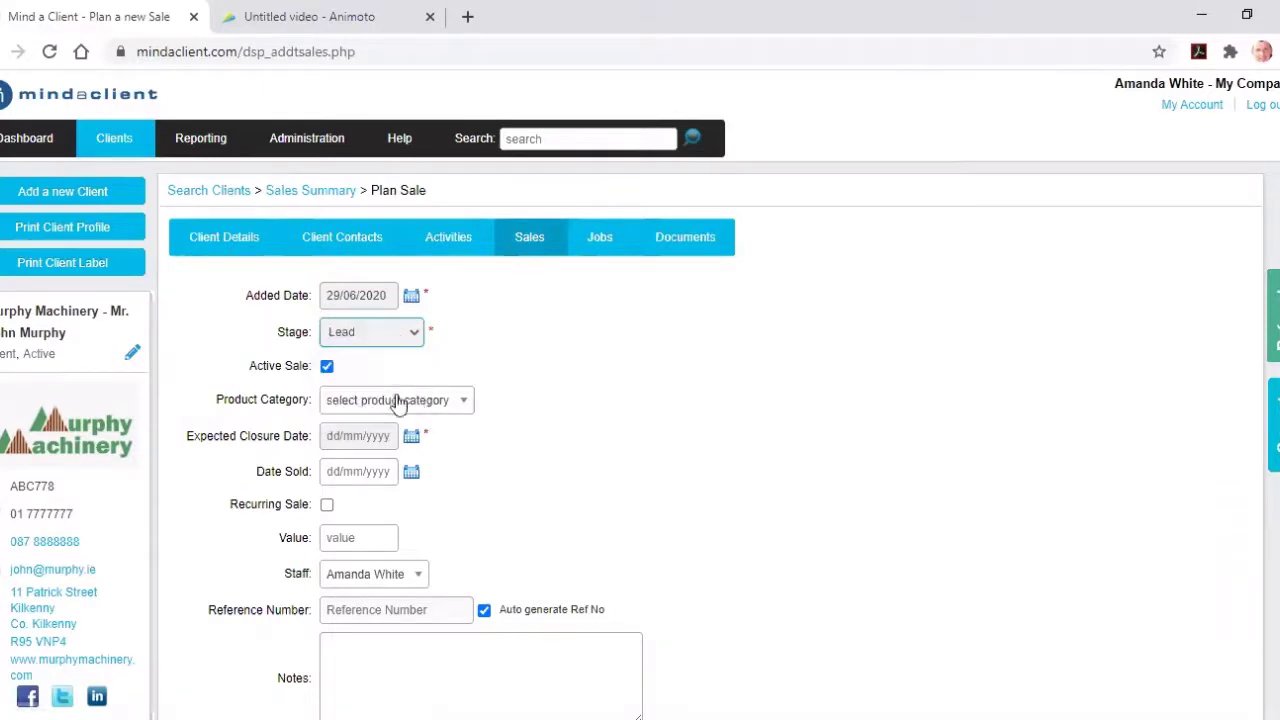
click(398, 405)
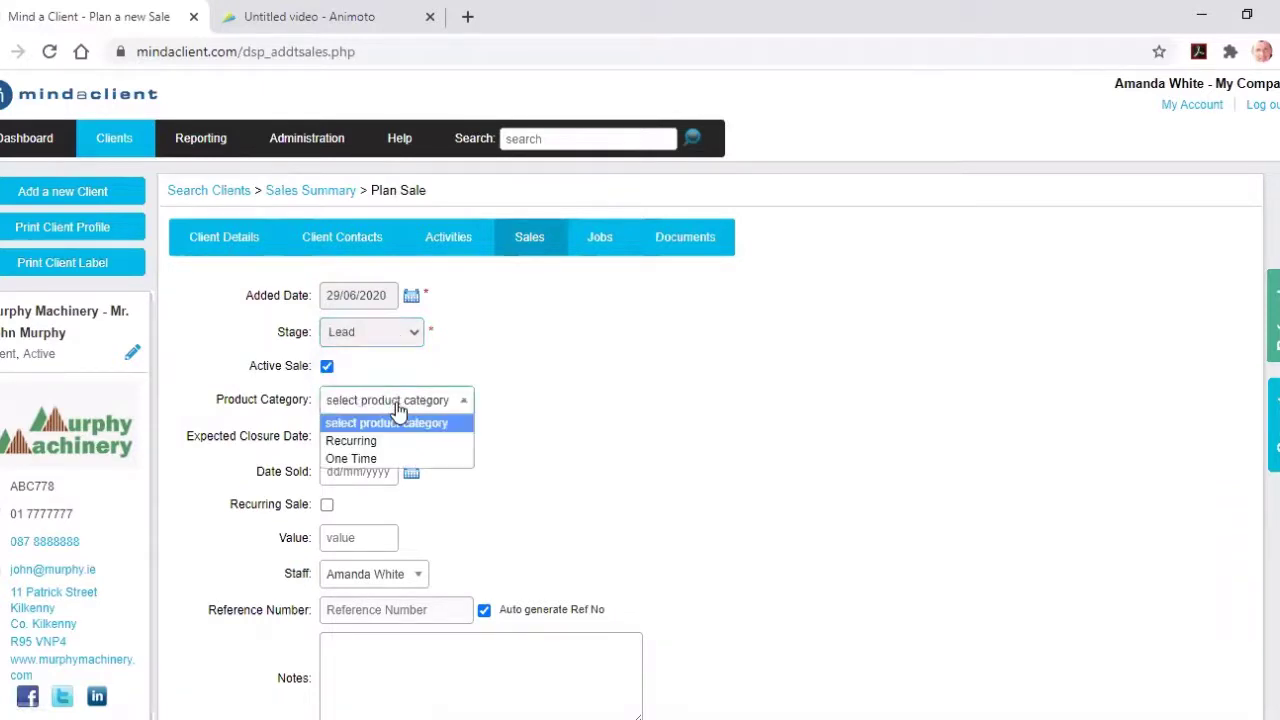
click(388, 459)
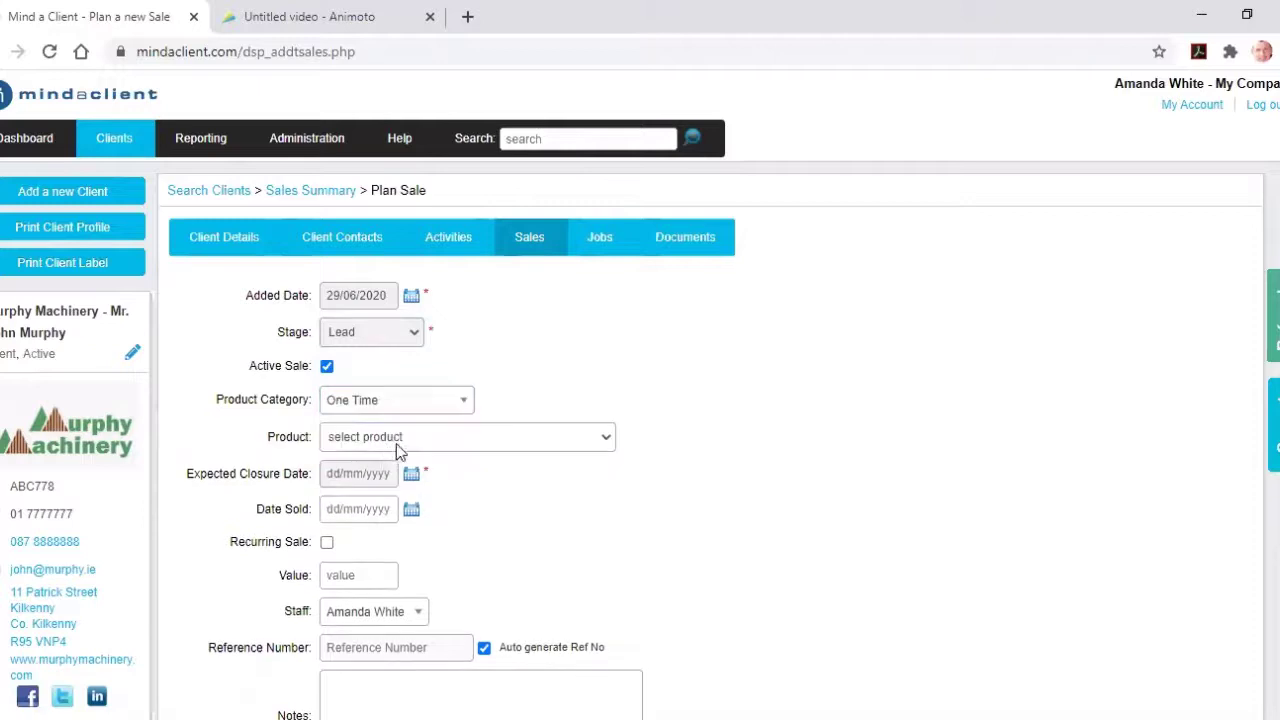
click(457, 443)
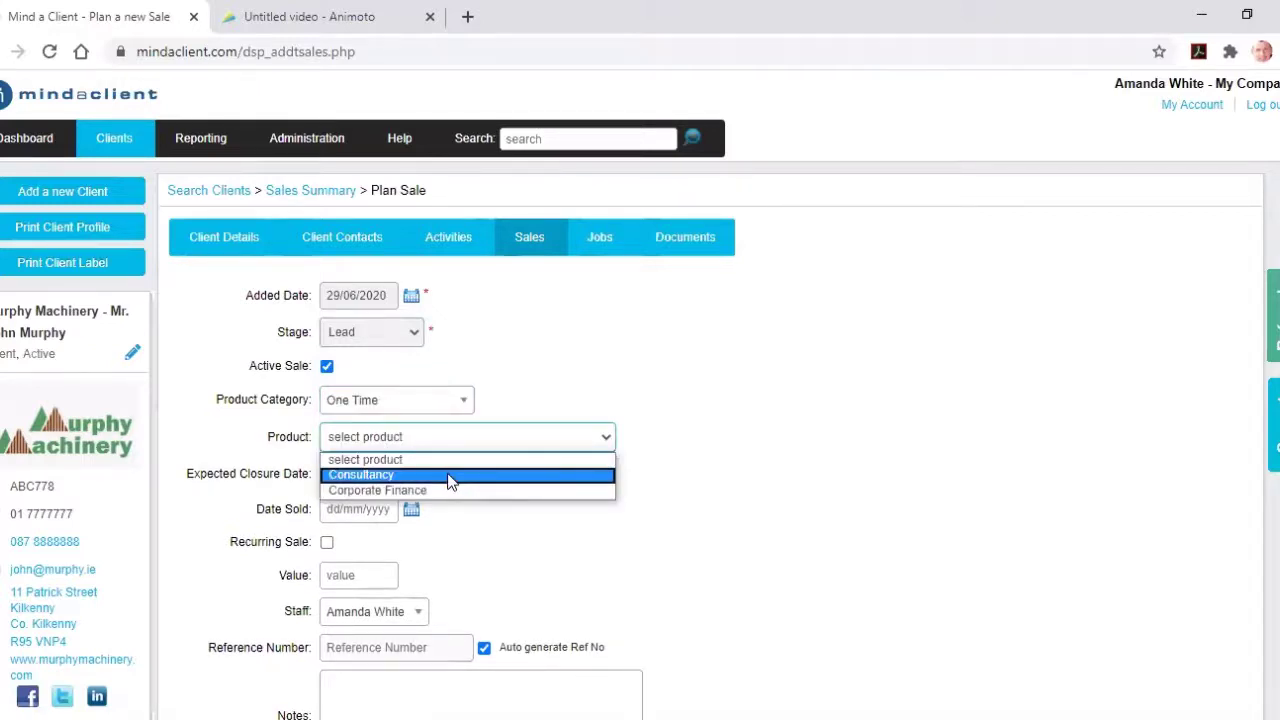
click(450, 477)
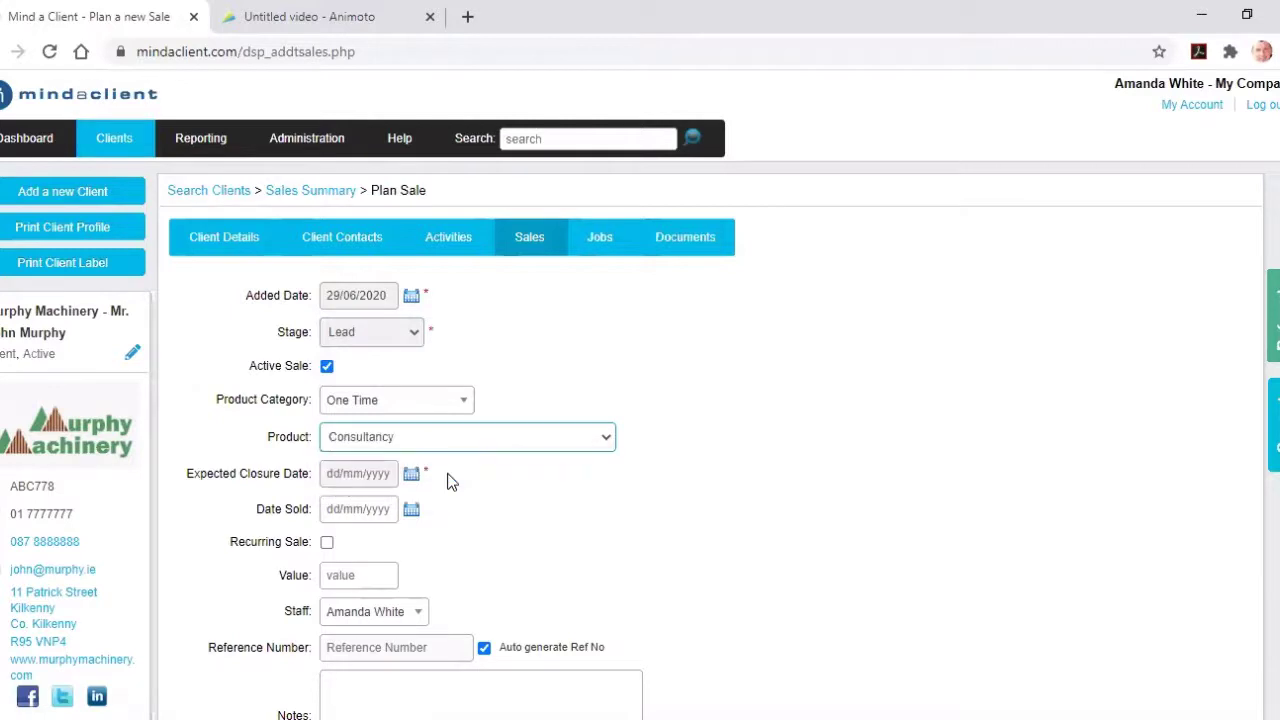
Set the sale's expected closure date to 29/06/2020 and its value to 500, and submit the sale
click(360, 474)
click(341, 401)
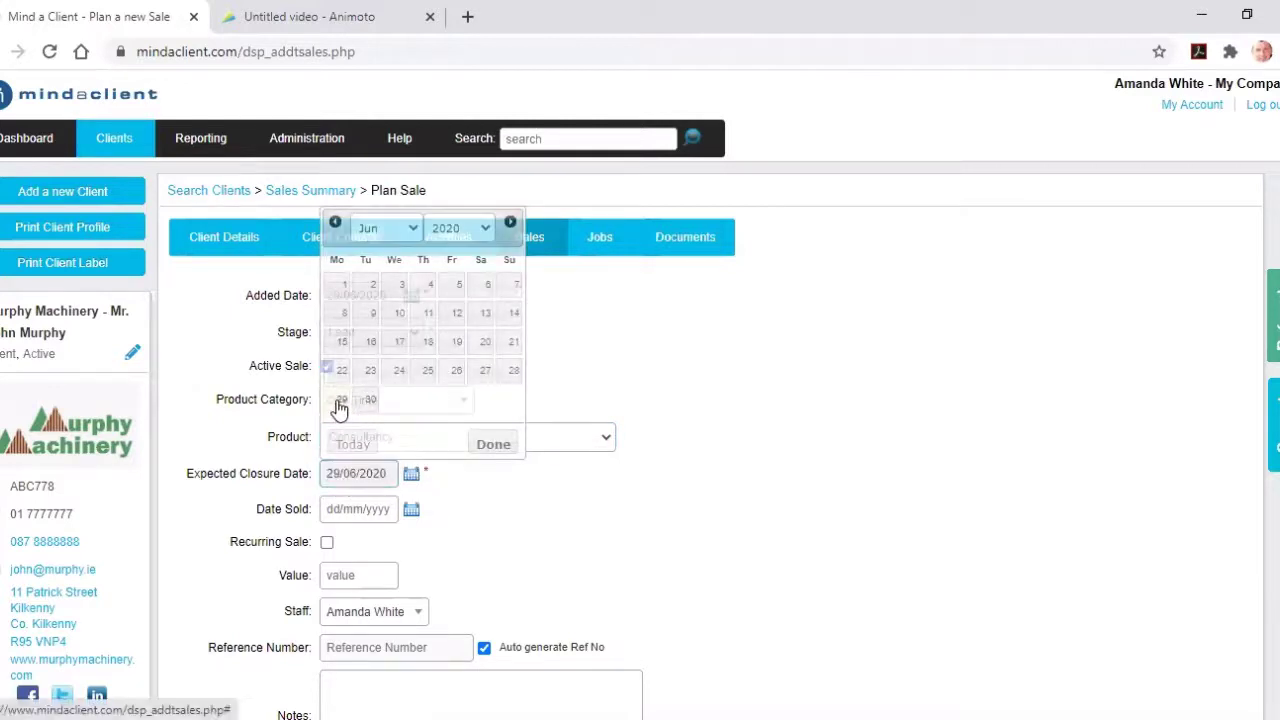
click(346, 576)
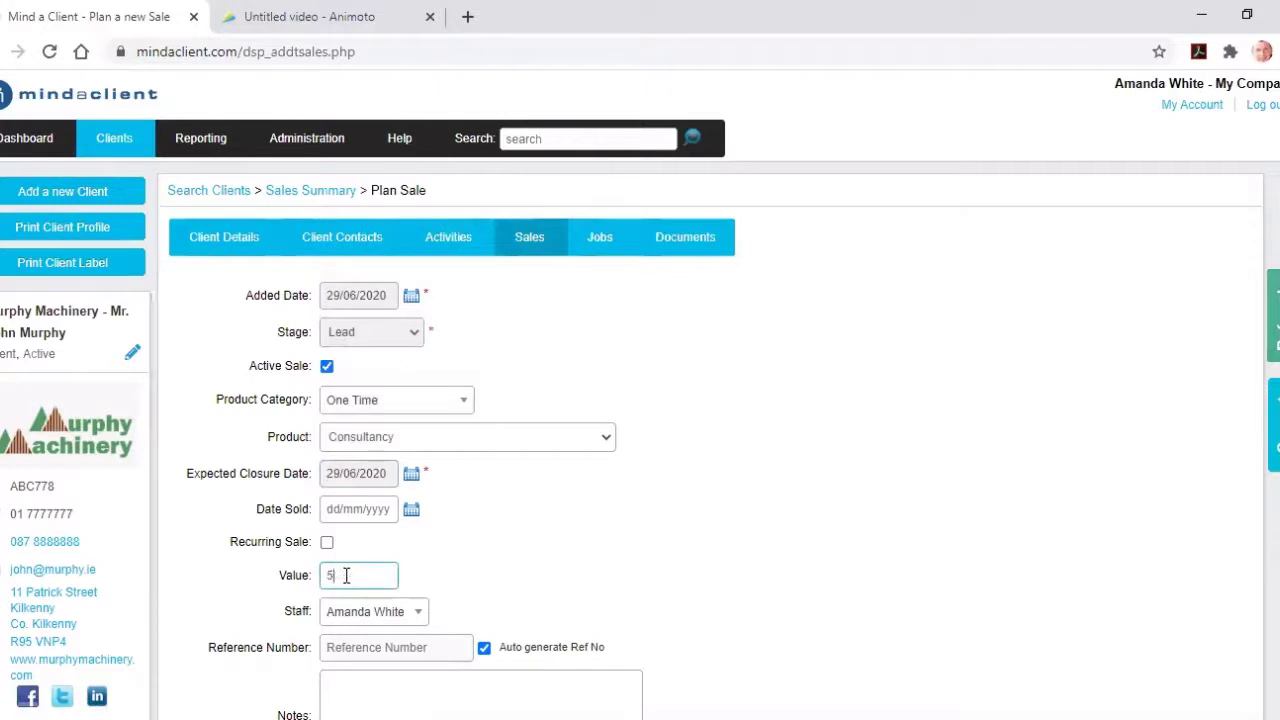
text(500)
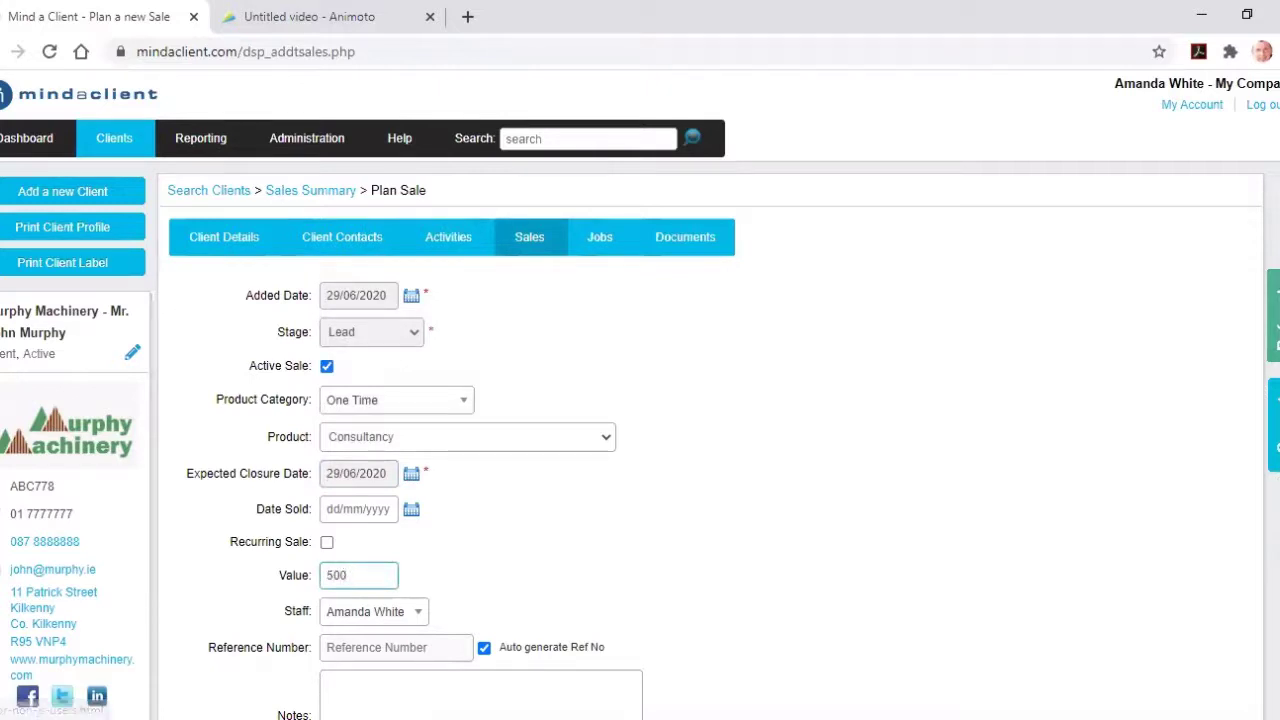
scroll(1276, 478, down, 4)
click(318, 464)
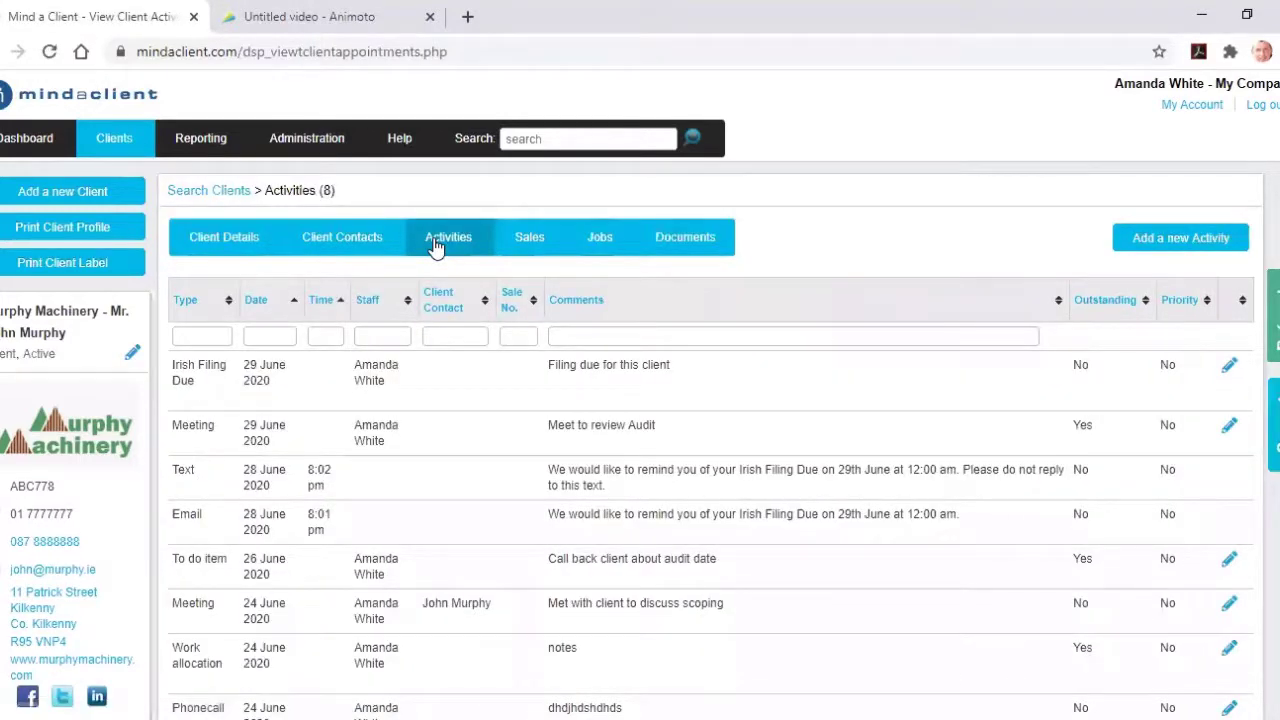
Start a new activity for Murphy Machinery and set its type to Irish Filing Due
click(1203, 238)
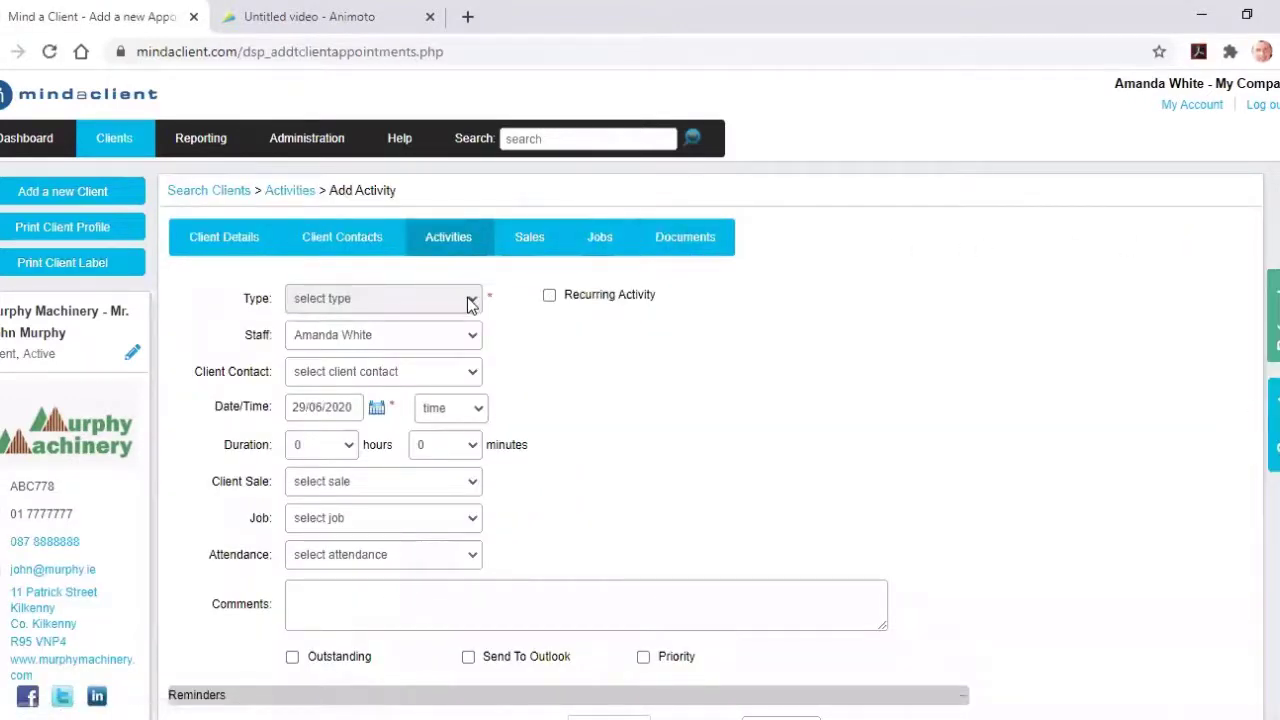
click(471, 304)
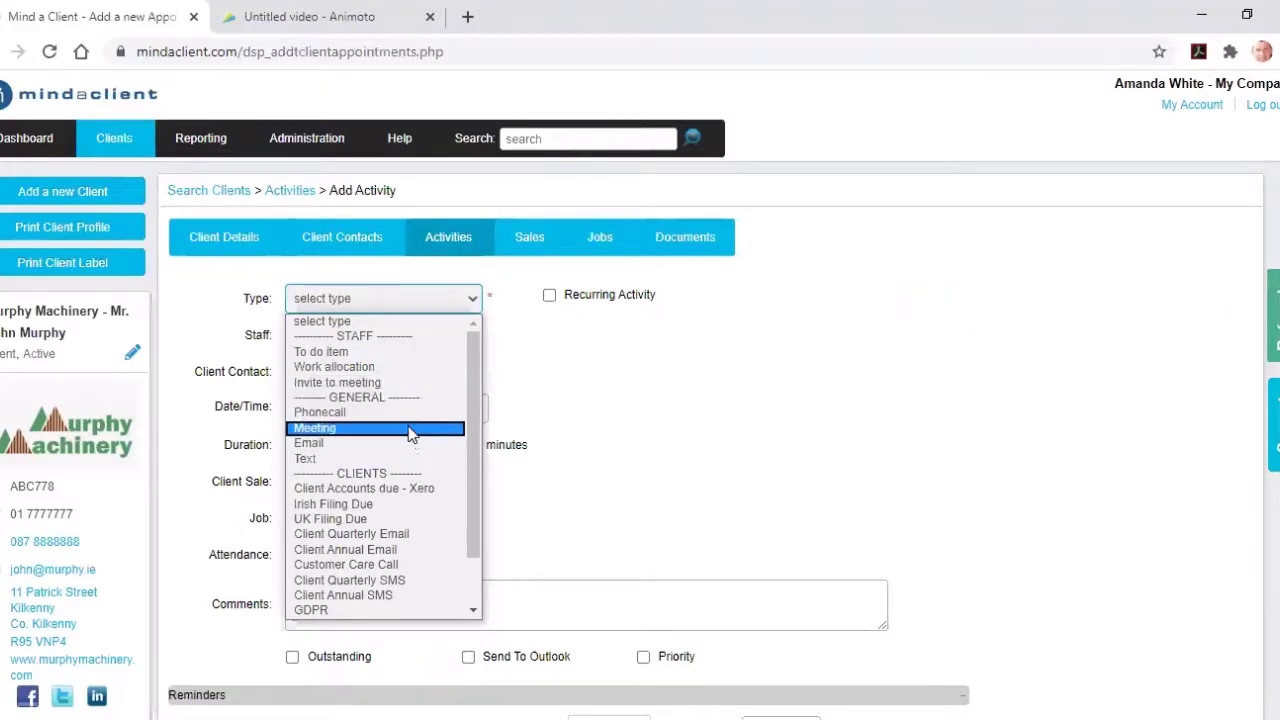
drag(474, 452, 479, 505)
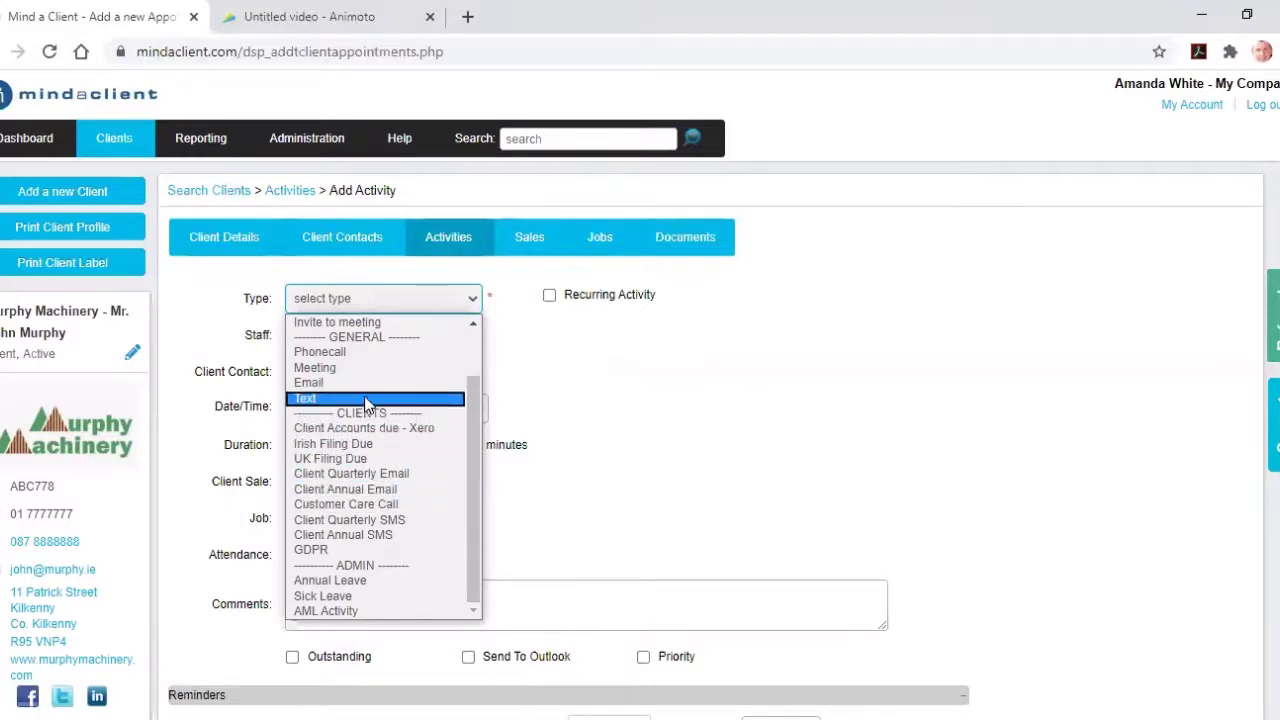
click(389, 445)
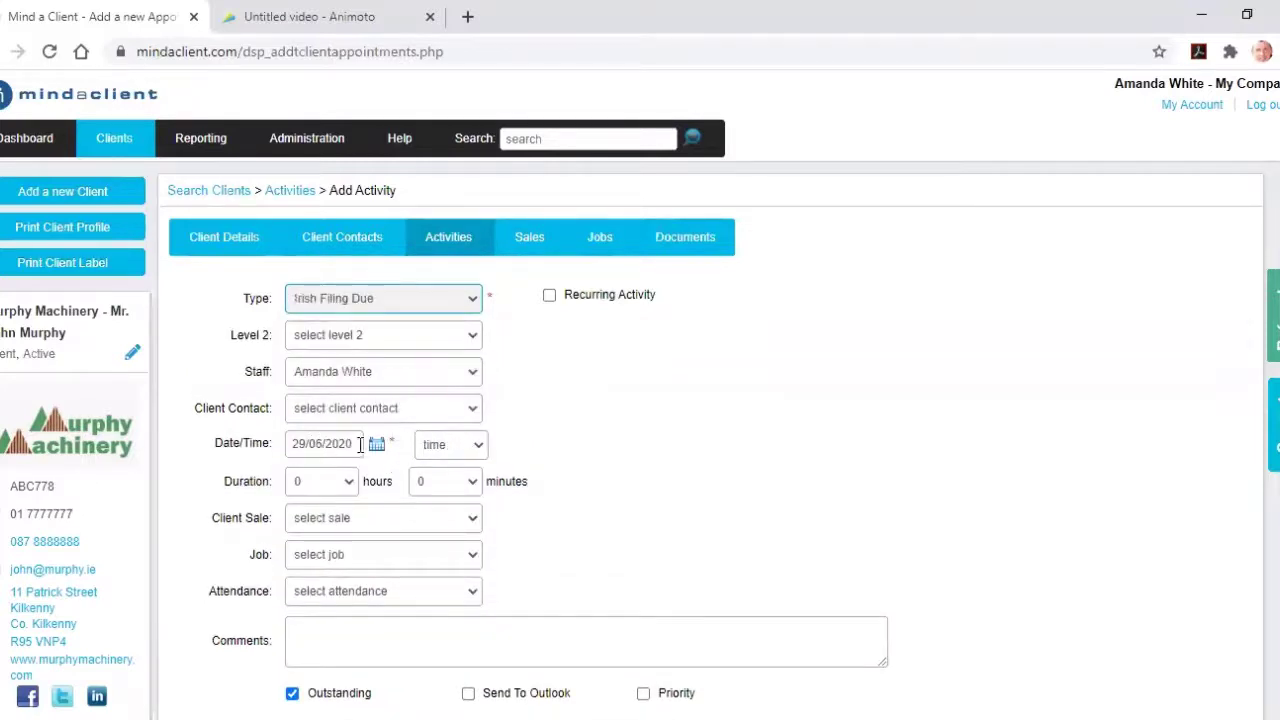
Set the date of the Irish Filing Due activity to 31/08/2020
click(376, 450)
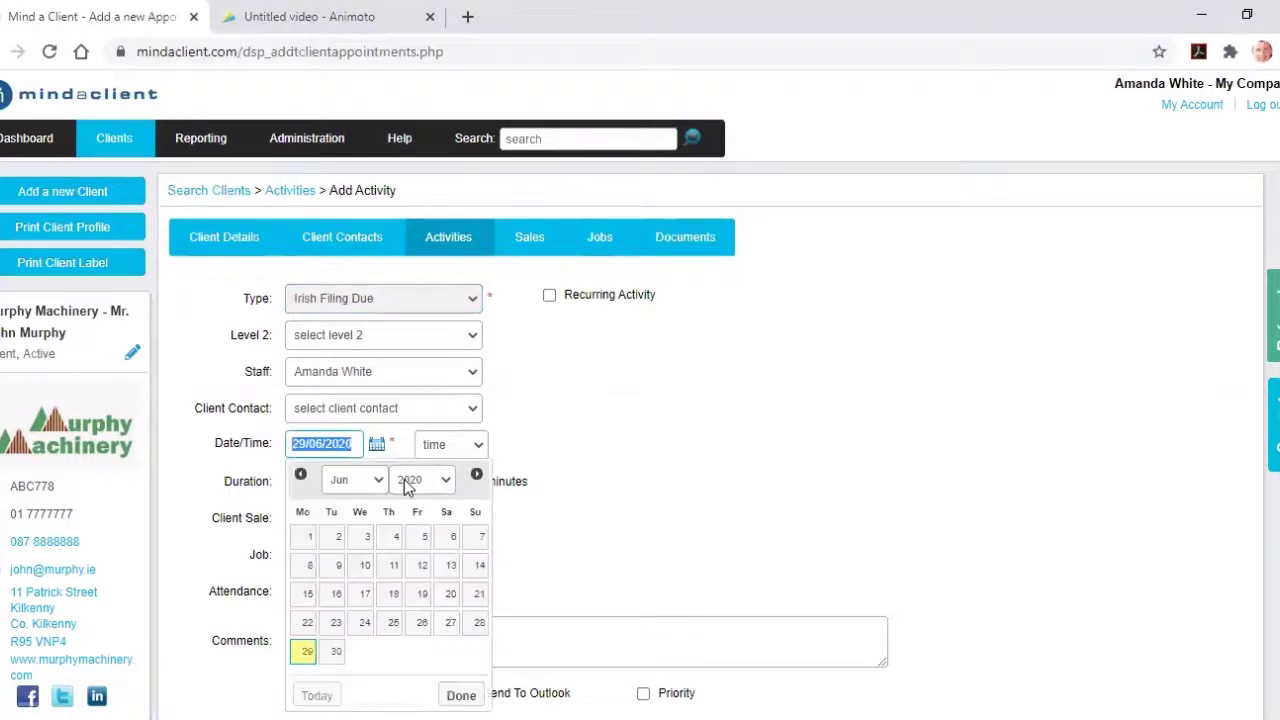
click(478, 477)
click(478, 477)
click(478, 477)
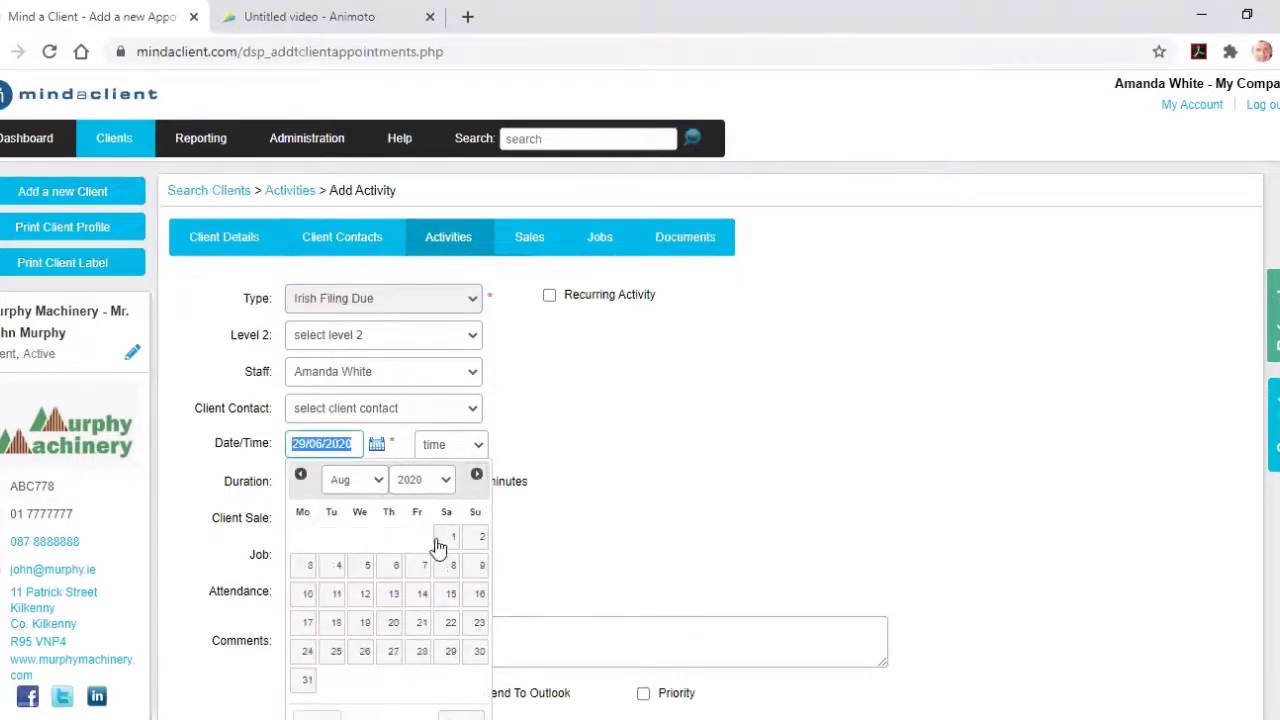
click(302, 683)
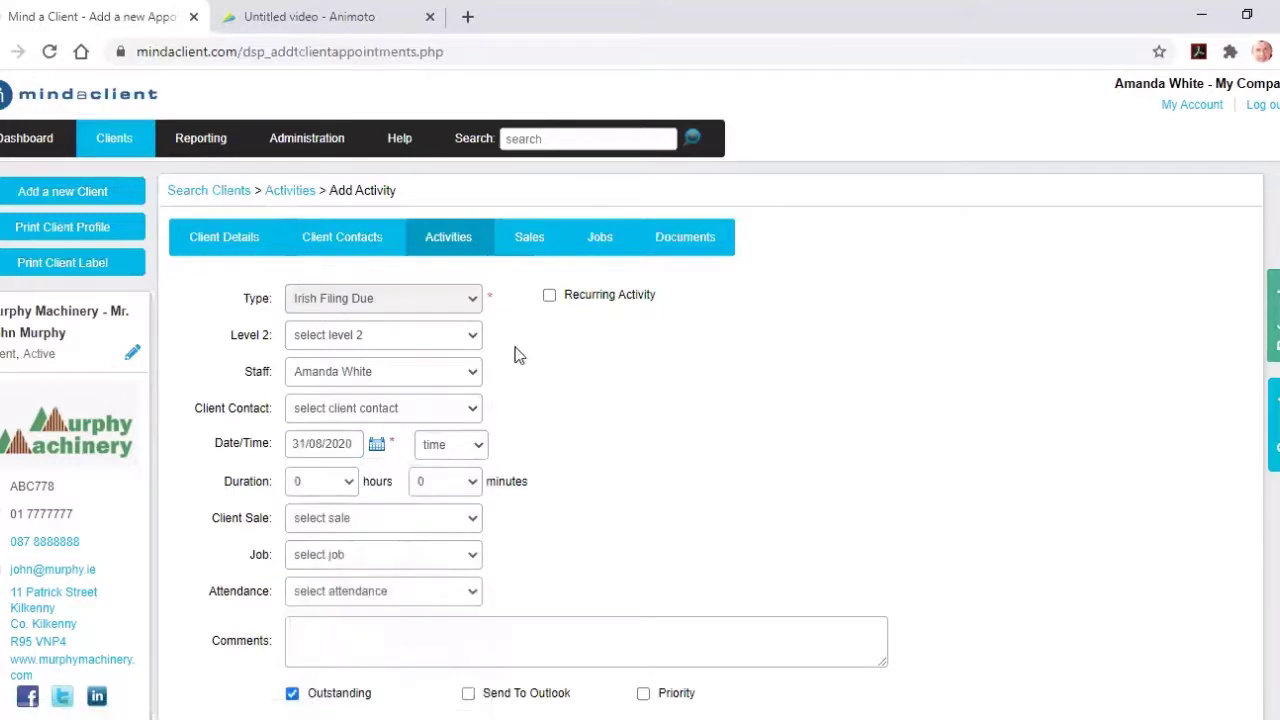
Check the frequency options for making the activity recurring, and leave recurrence switched off
click(550, 298)
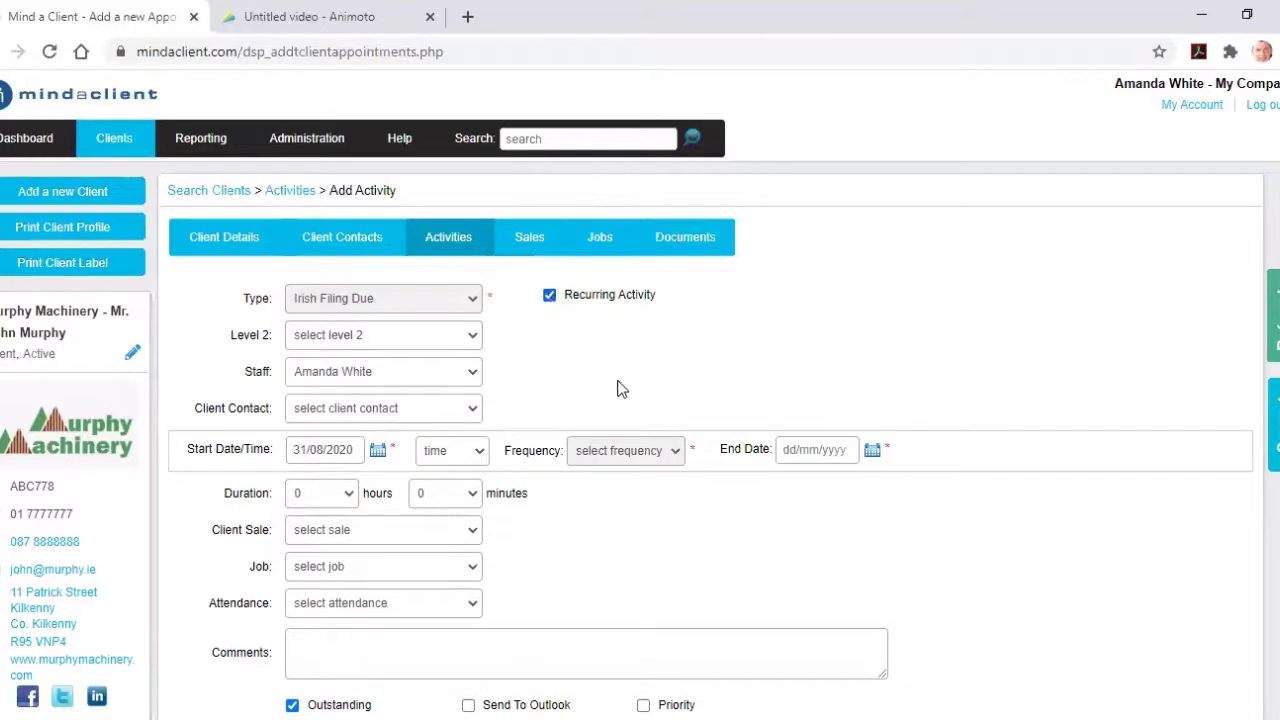
click(657, 455)
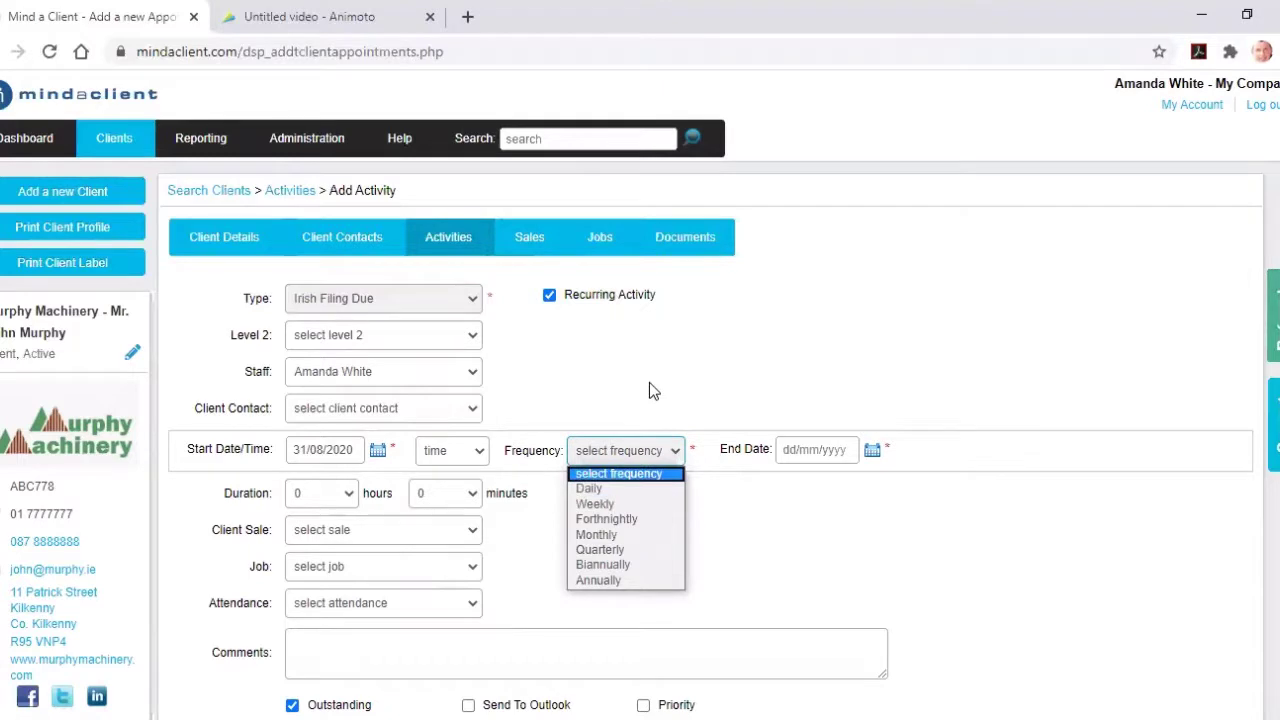
click(549, 297)
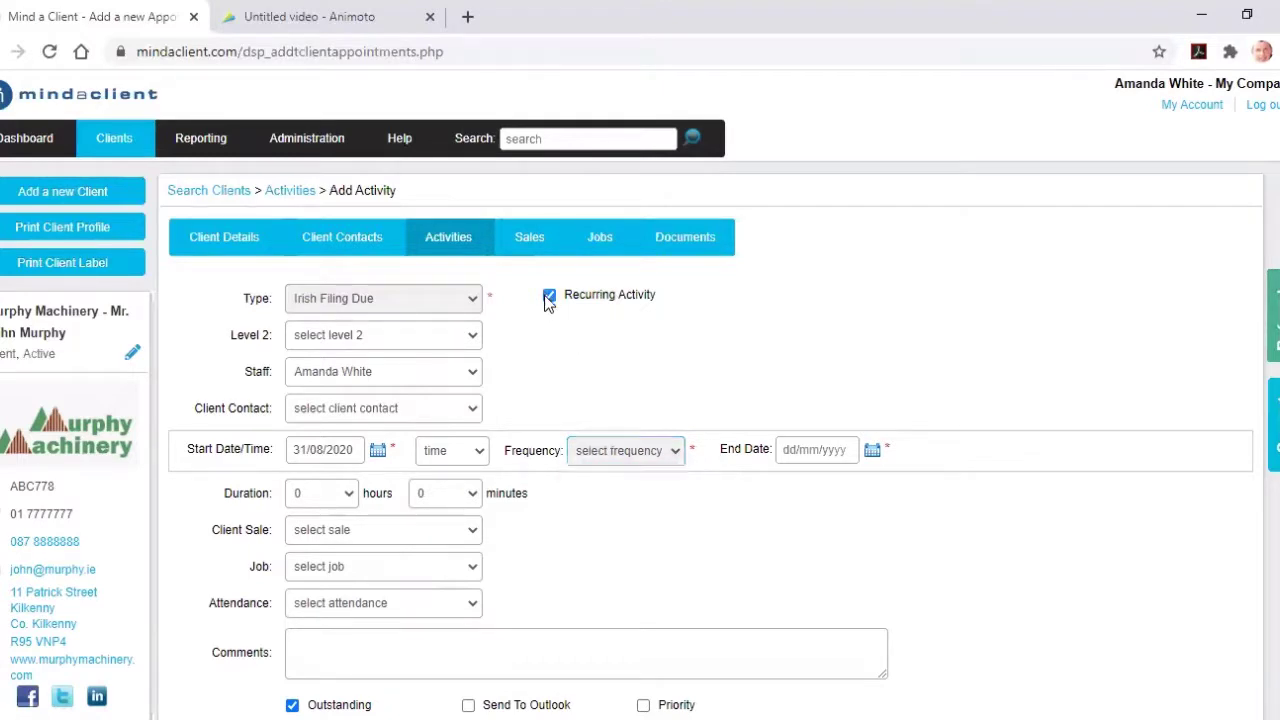
click(549, 297)
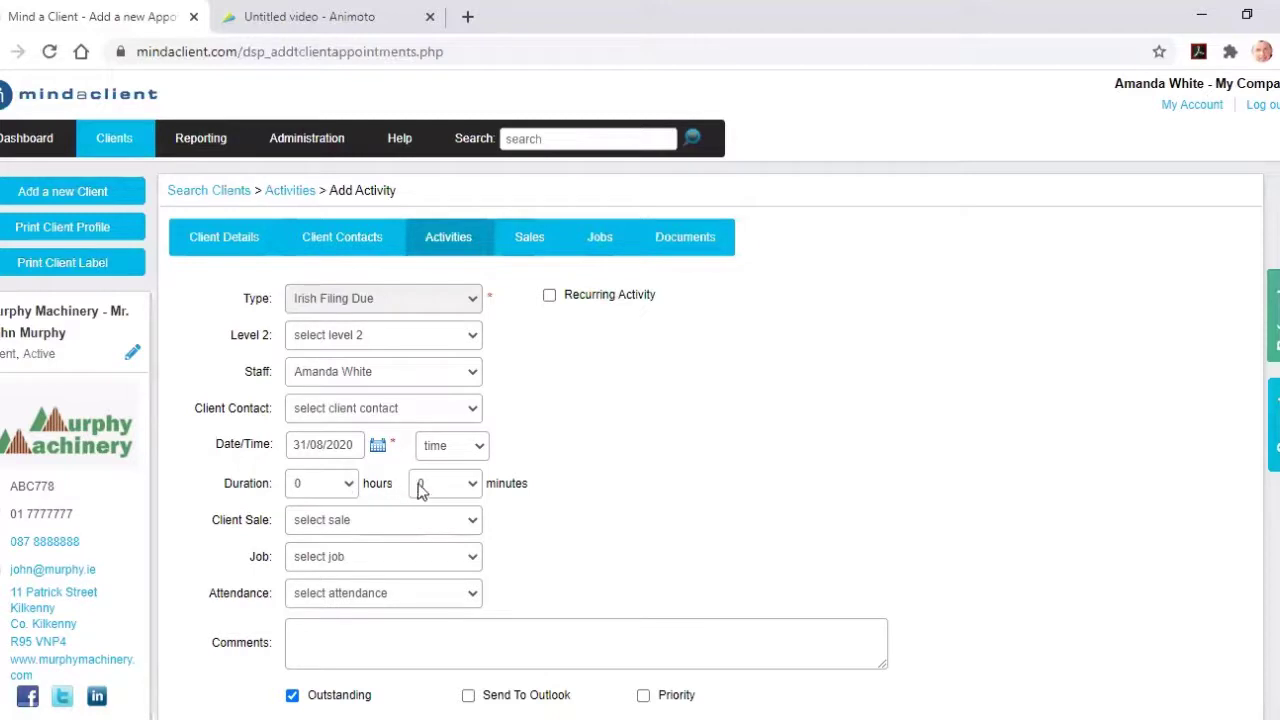
Enter the comment "notes" for the activity, review its reminder settings, and add the activity
click(413, 627)
text(notes)
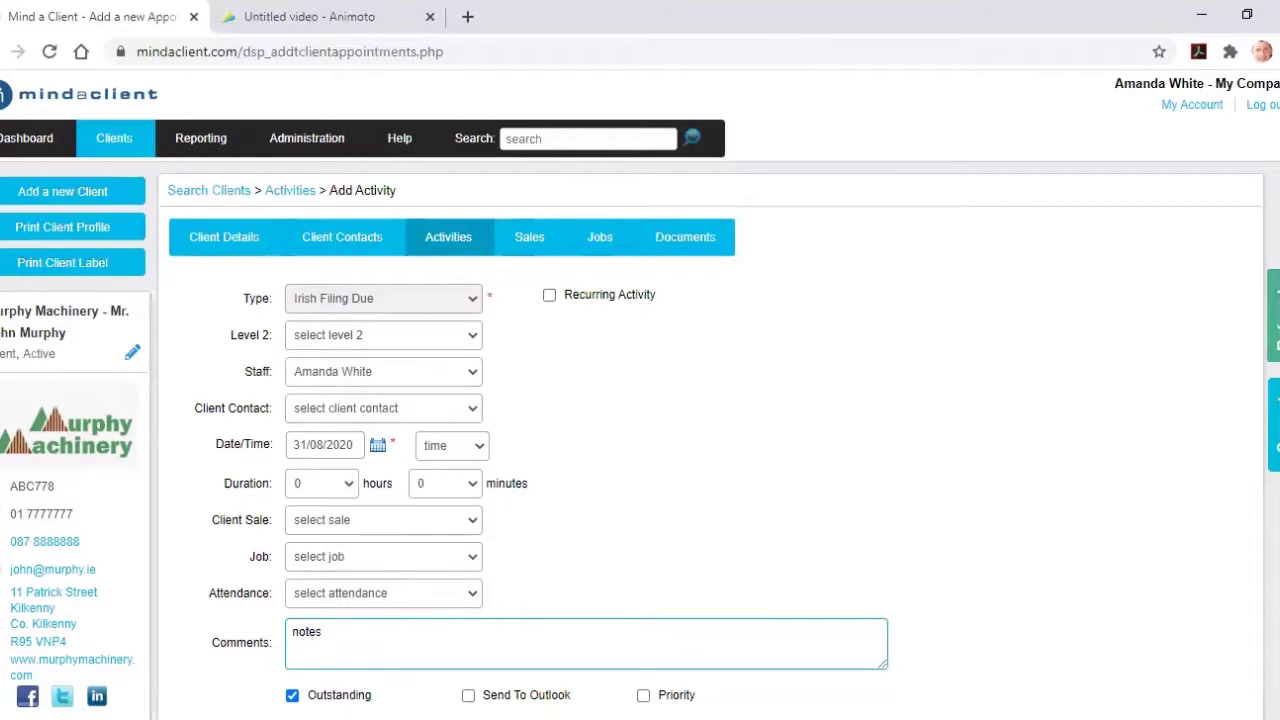
scroll(640, 400, down, 2)
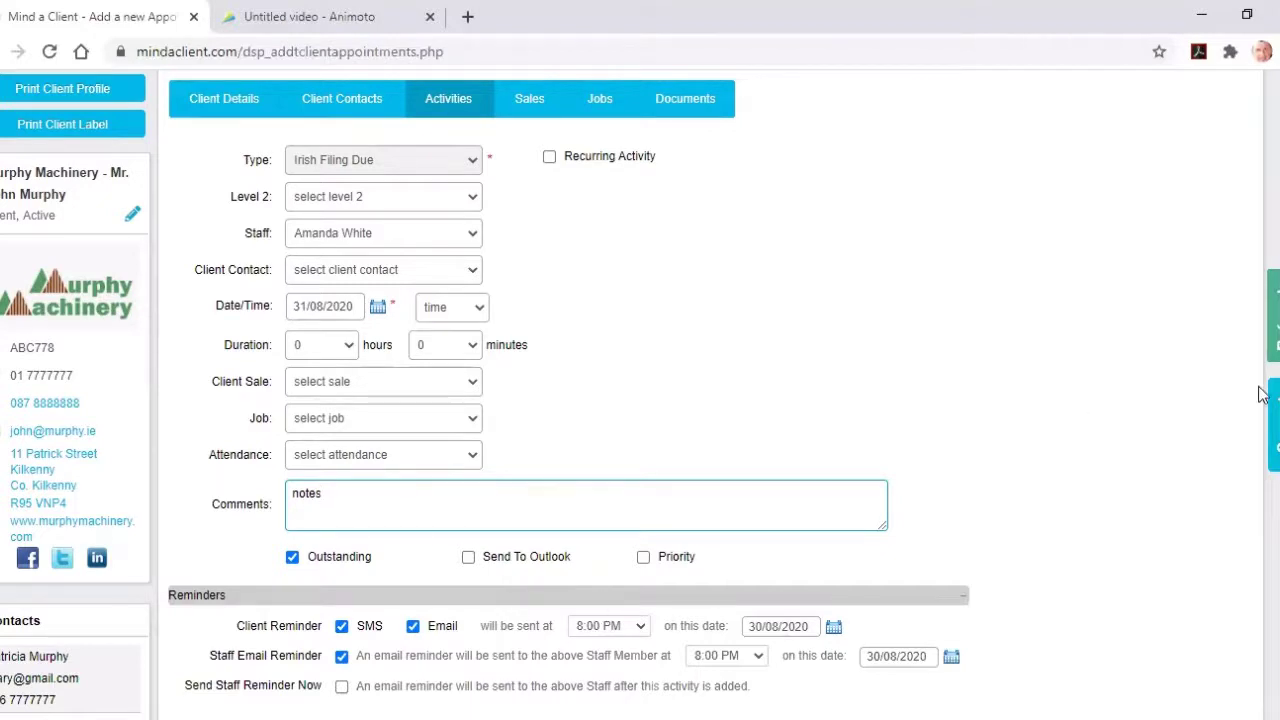
scroll(485, 394, down, 1)
scroll(600, 686, down, 2)
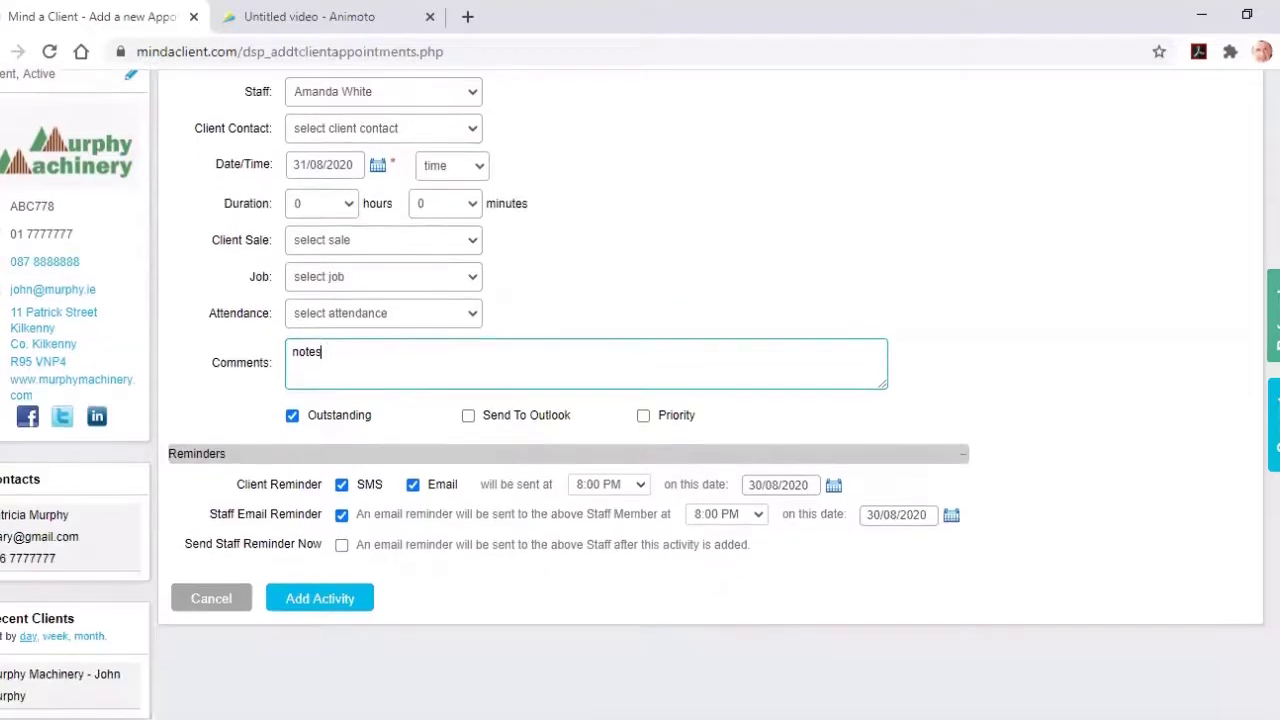
click(337, 606)
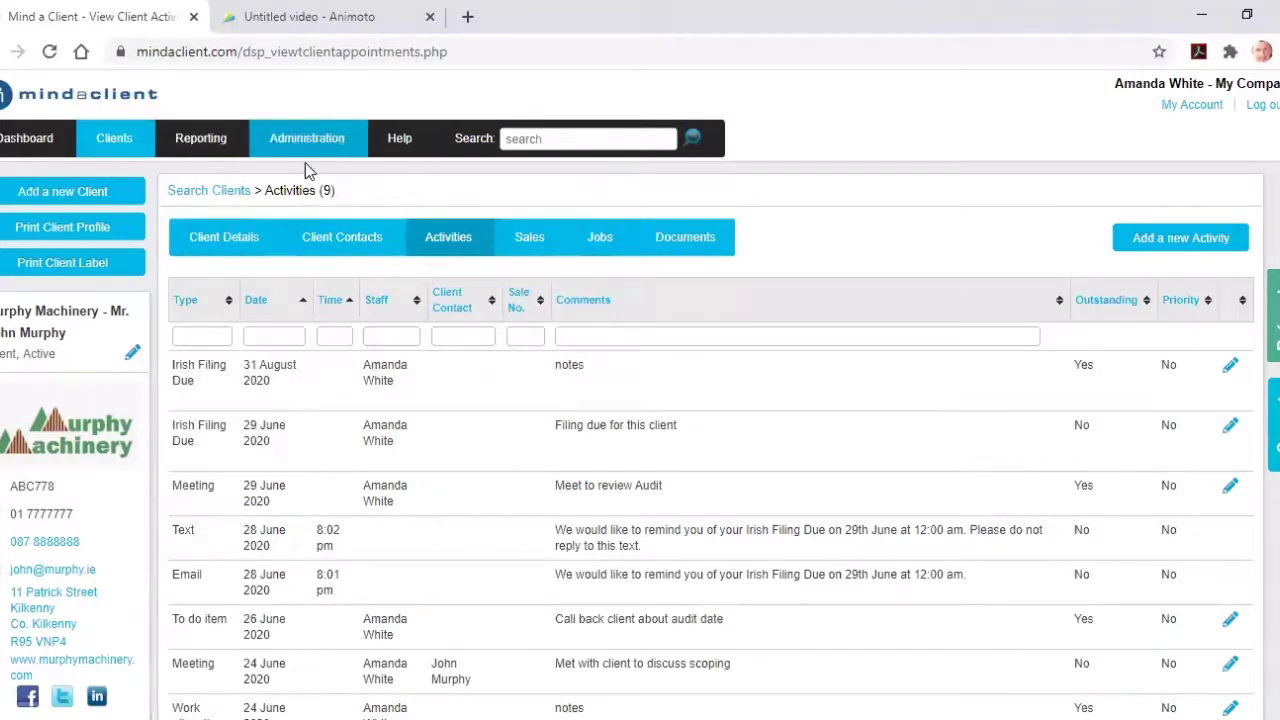
Start a new job for Murphy Machinery with job type Consultancy and "notes" as its notes
click(599, 240)
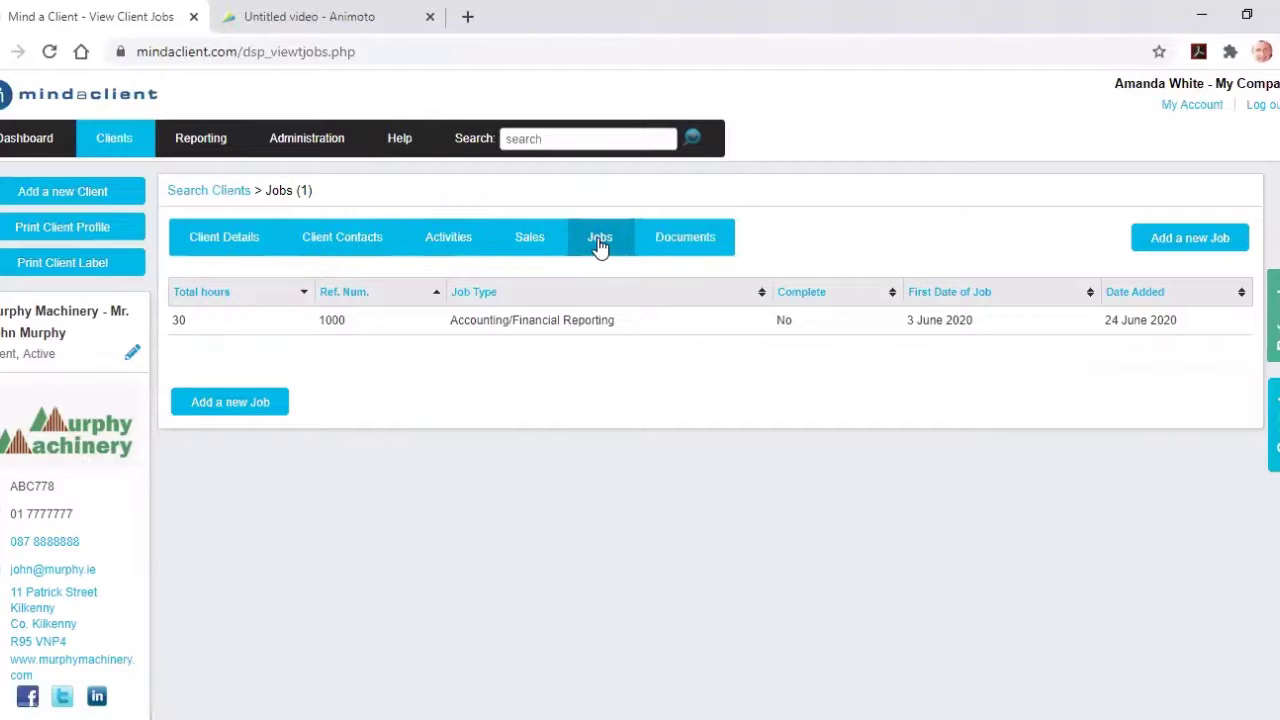
click(232, 402)
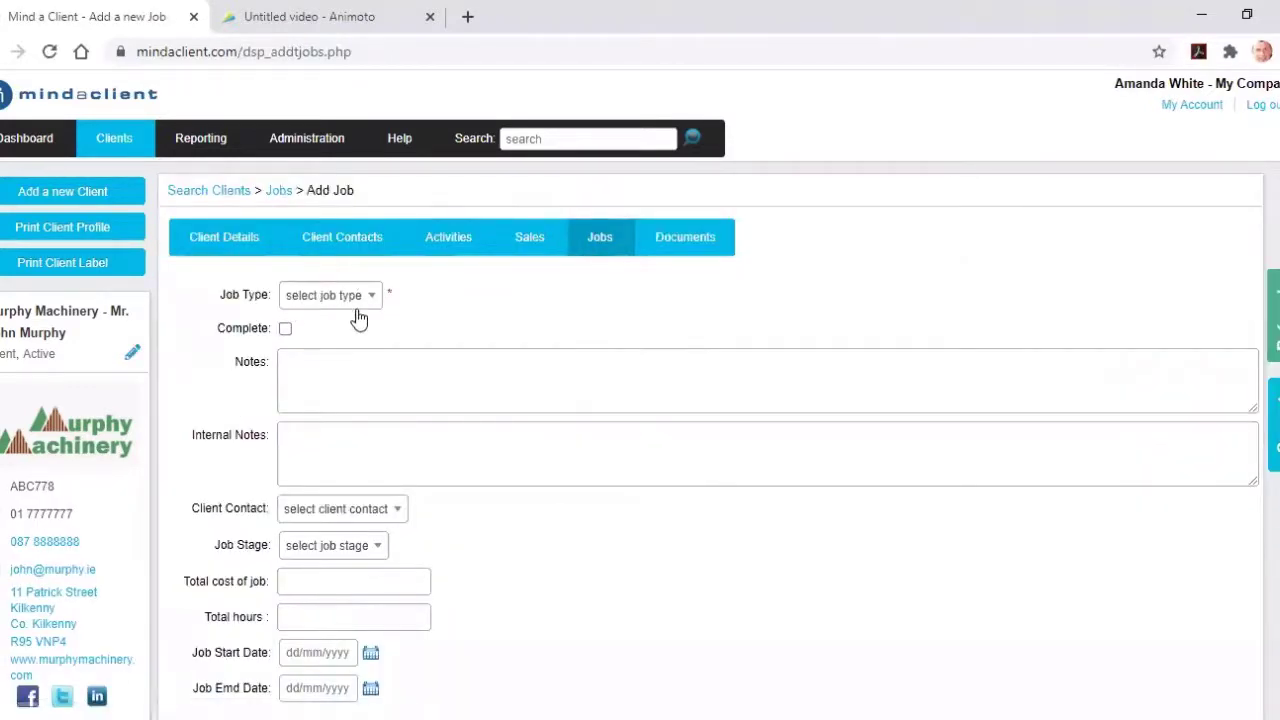
click(343, 304)
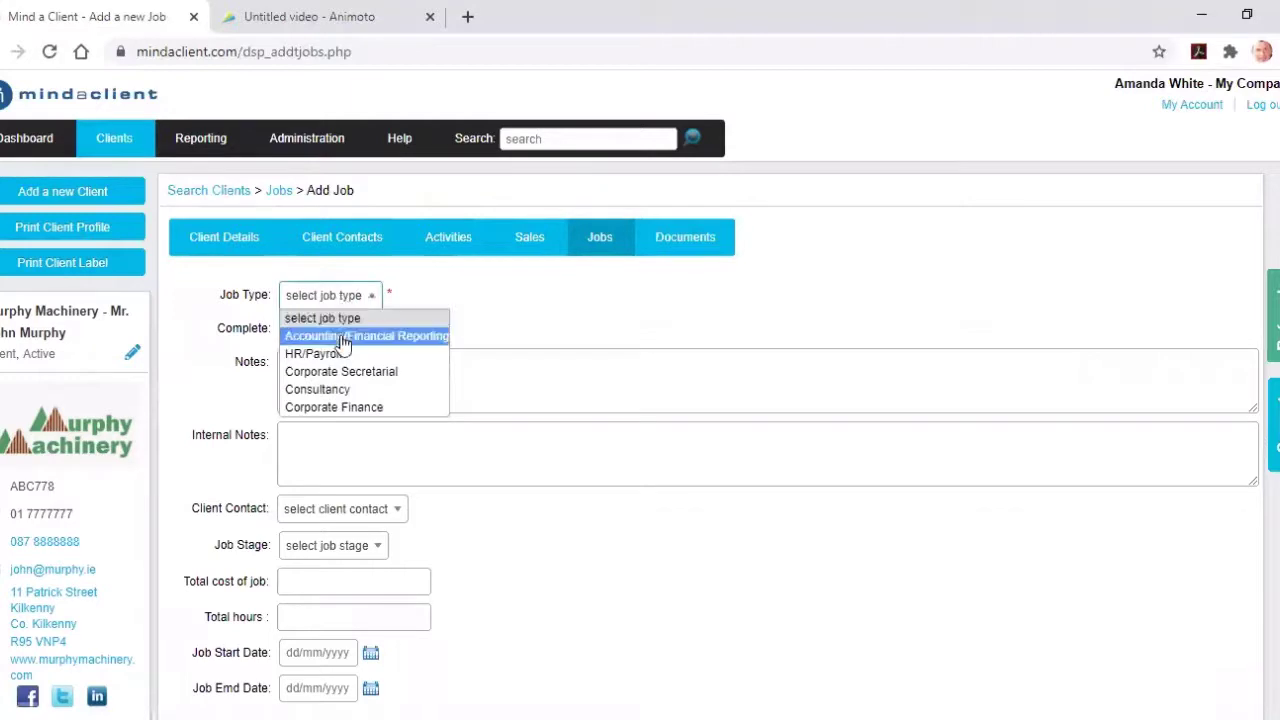
click(340, 390)
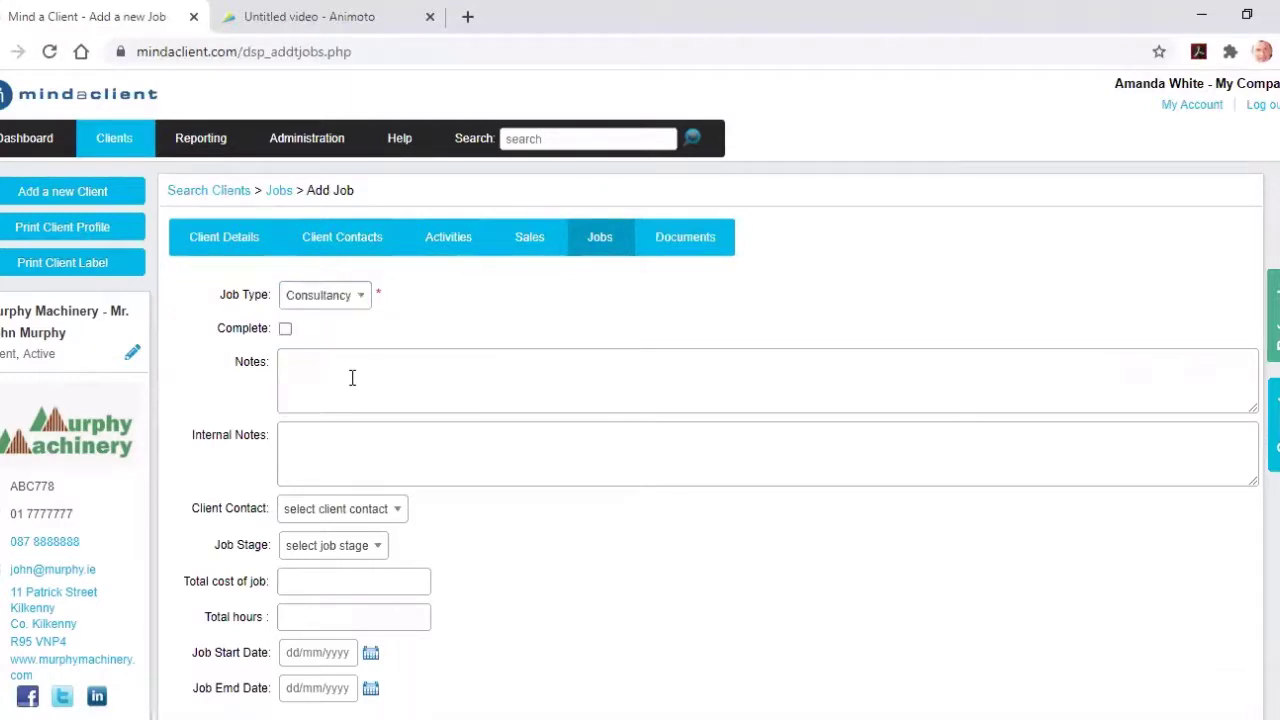
click(352, 377)
text(notes)
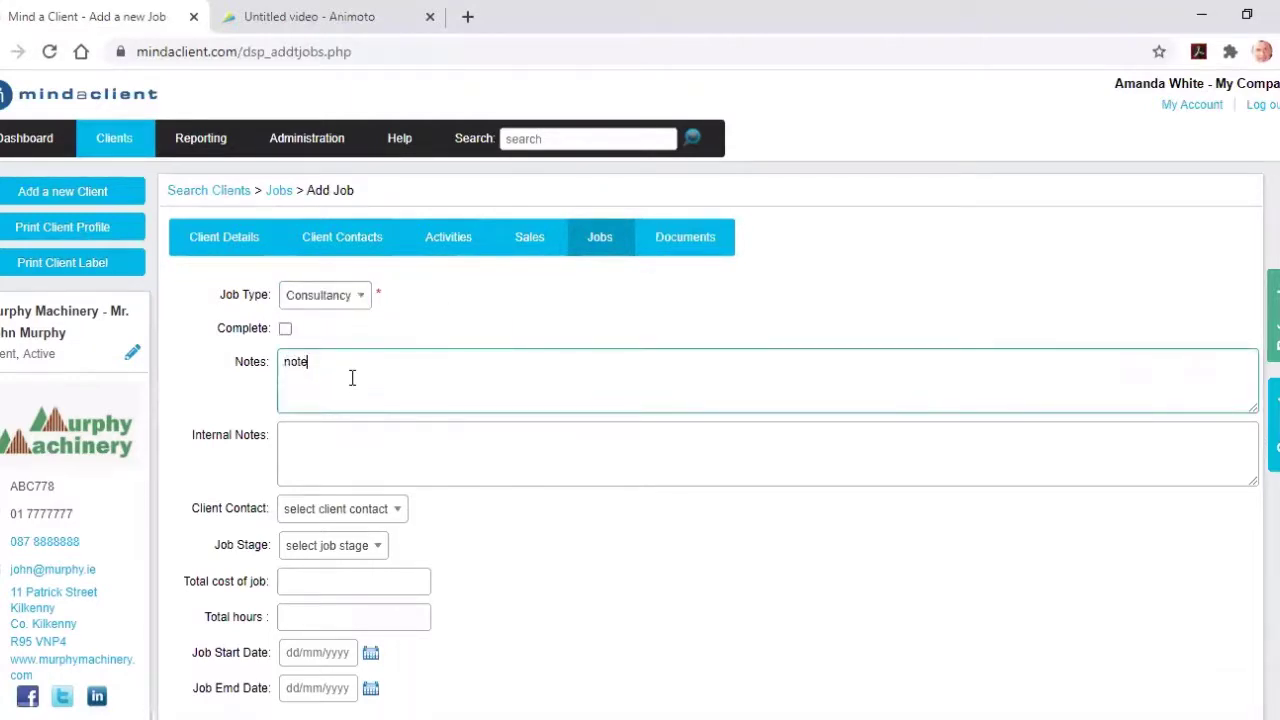
Set the new job's stage to Planned, its total cost to 2000 and its total hours to 20
click(338, 556)
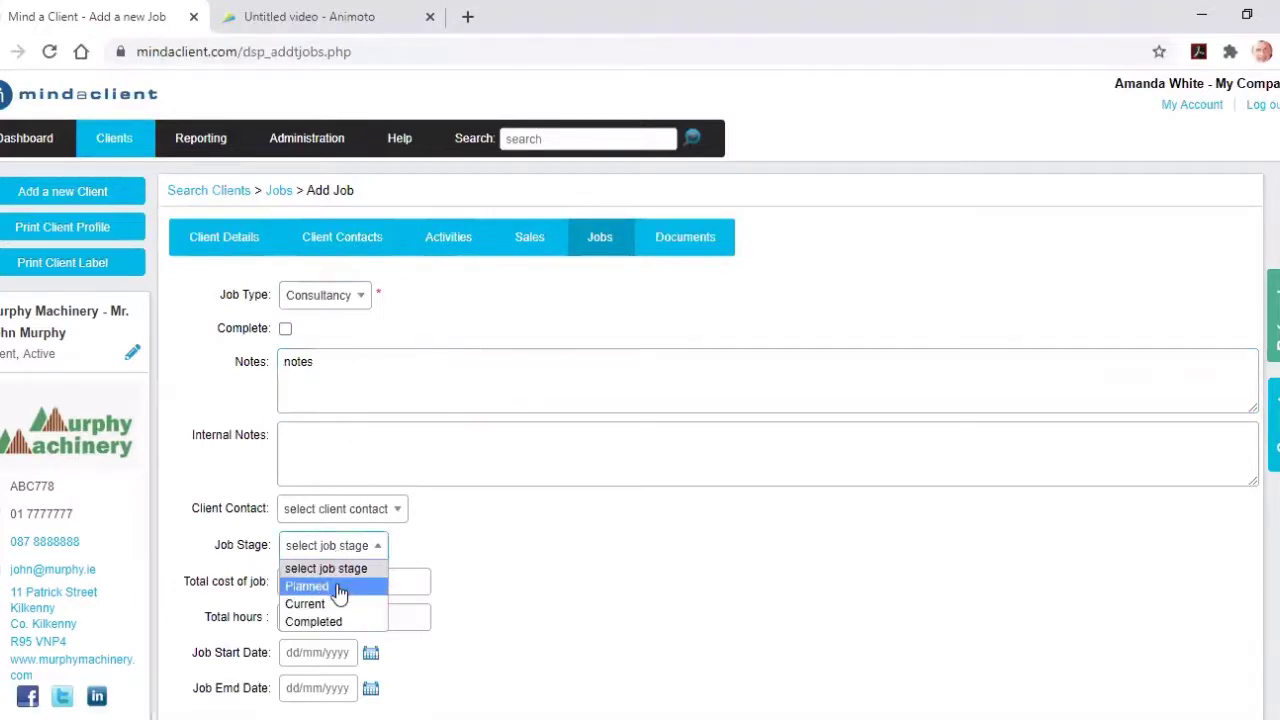
click(338, 586)
click(358, 578)
text(2000)
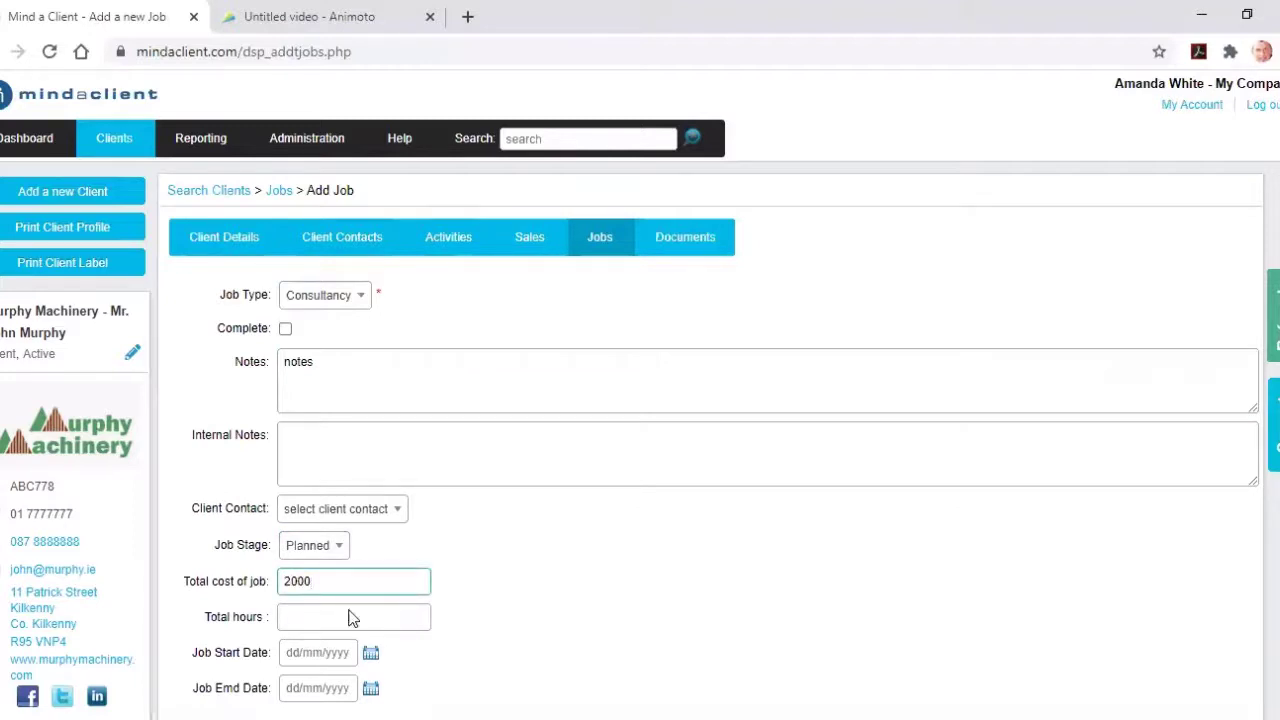
click(336, 617)
text(20)
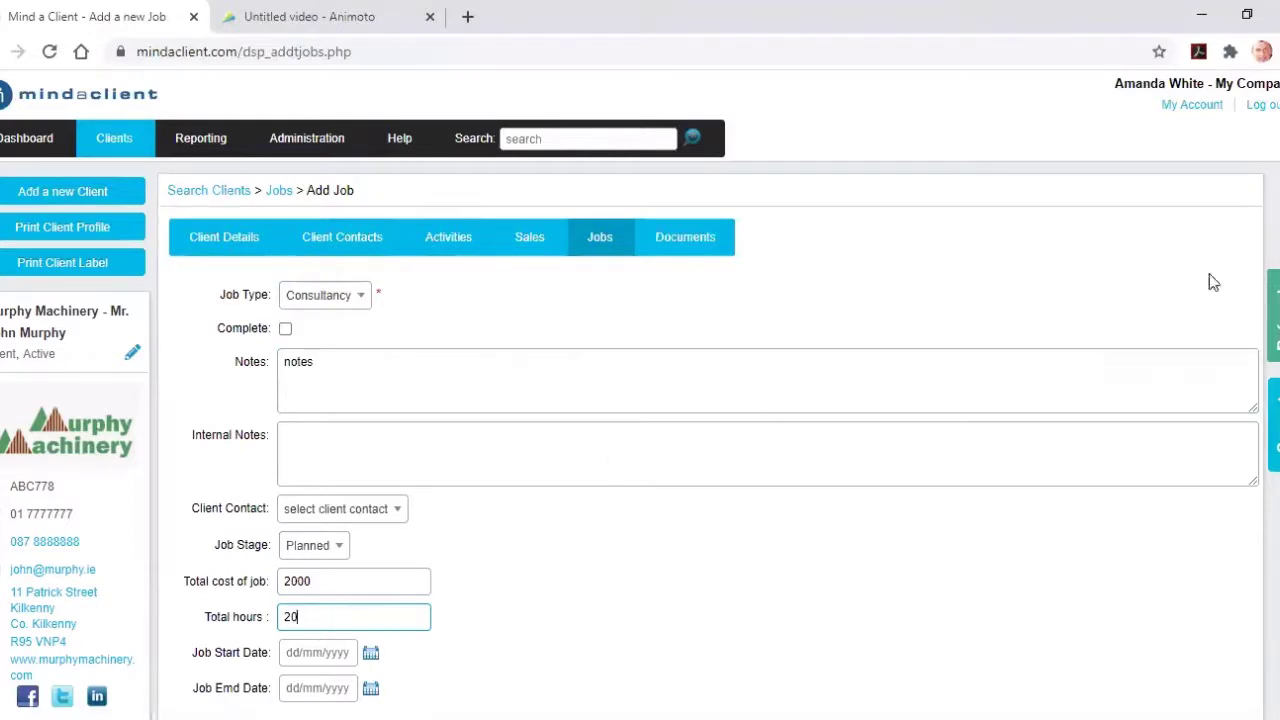
Enter Photocopying as the first material of the new job, and return to the jobs list without saving
scroll(640, 394, down, 2)
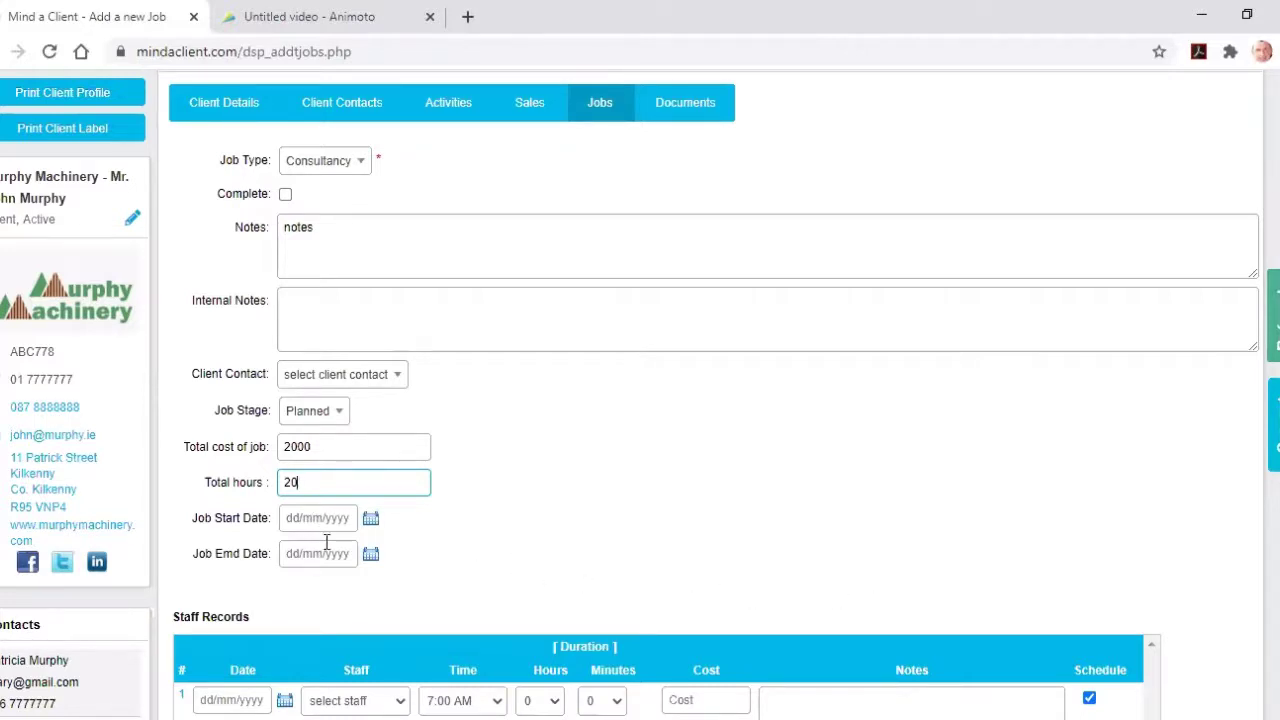
scroll(640, 400, down, 4)
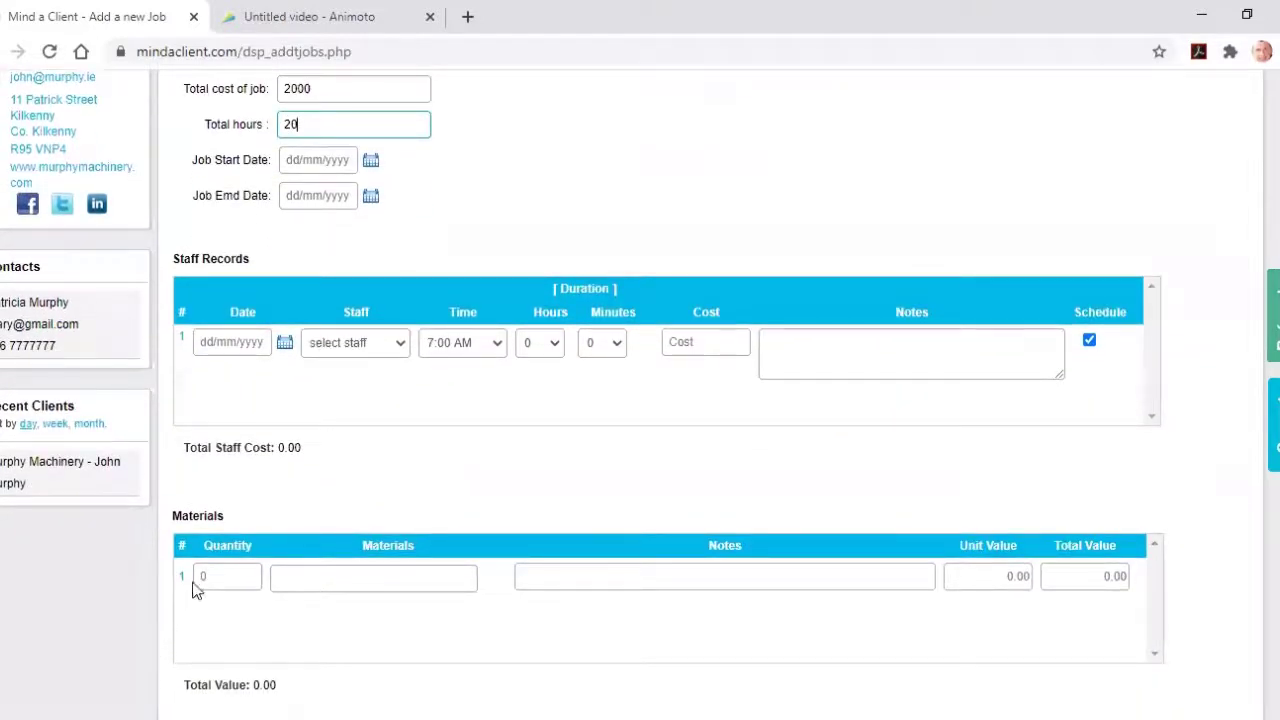
click(295, 576)
text(ph)
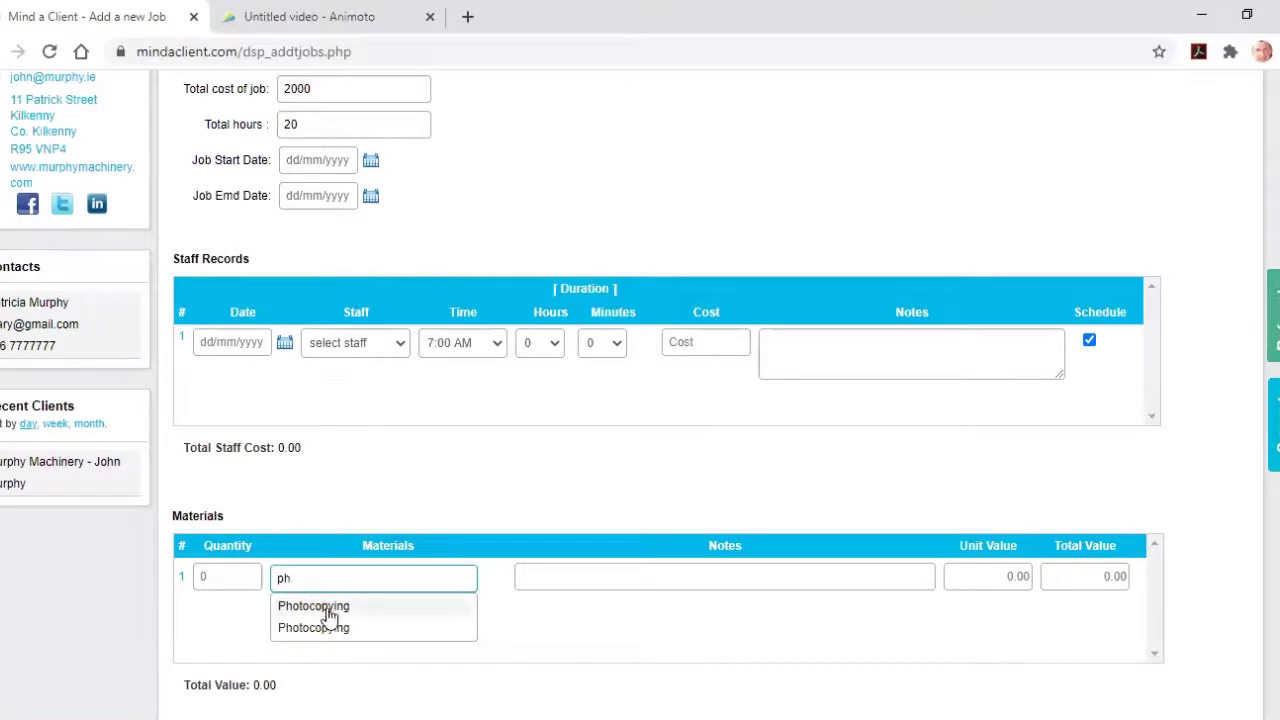
click(330, 607)
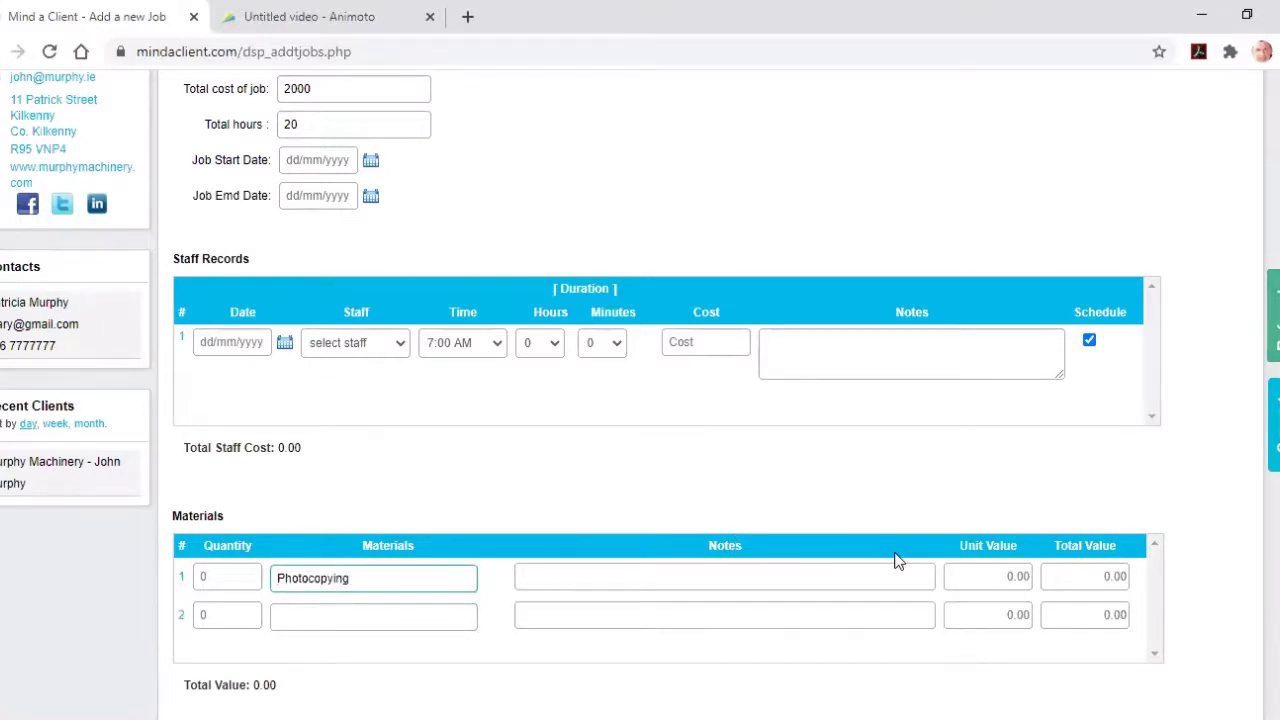
scroll(880, 145, up, 5)
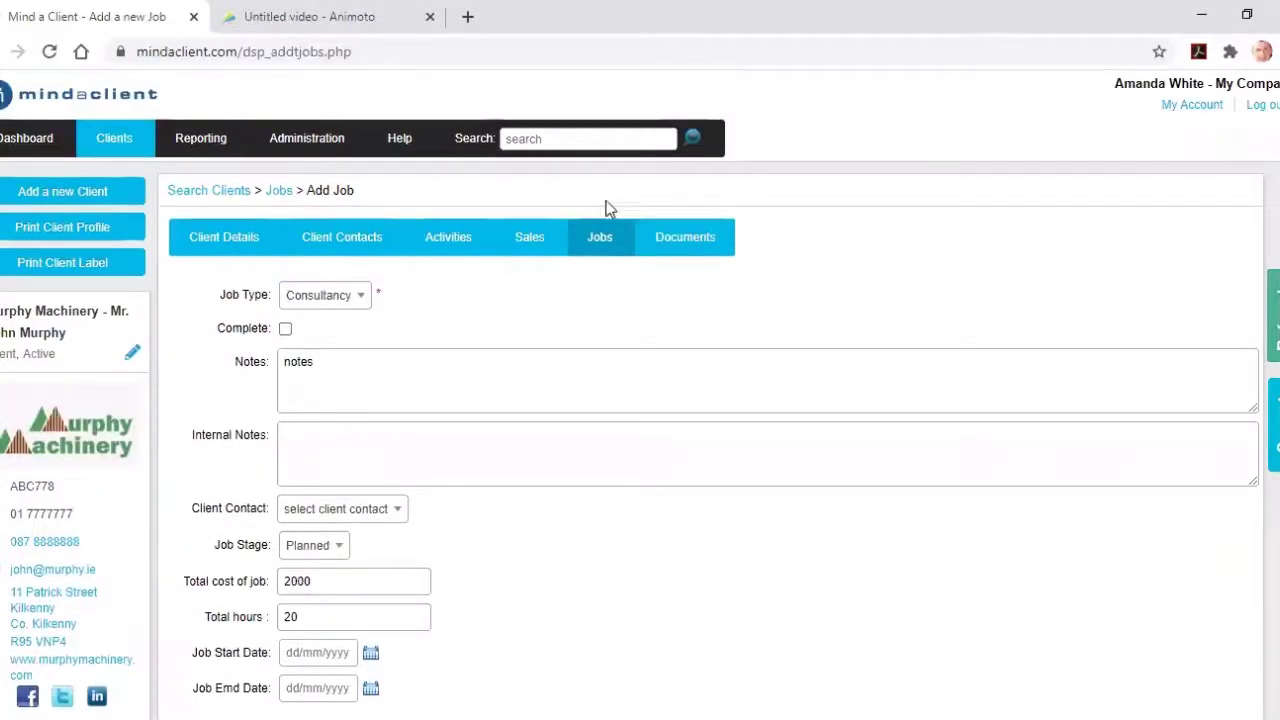
click(592, 232)
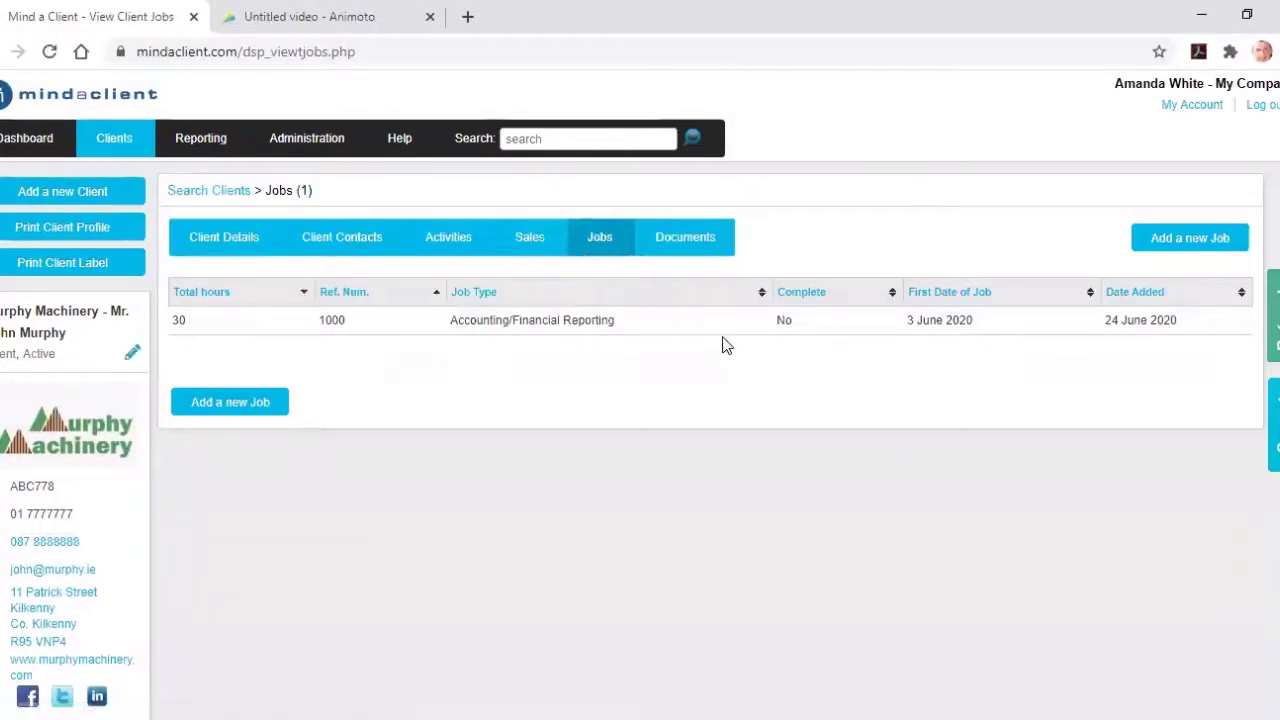
Open the existing Accounting/Financial Reporting job and review its details, staff records, materials and invoices
click(714, 334)
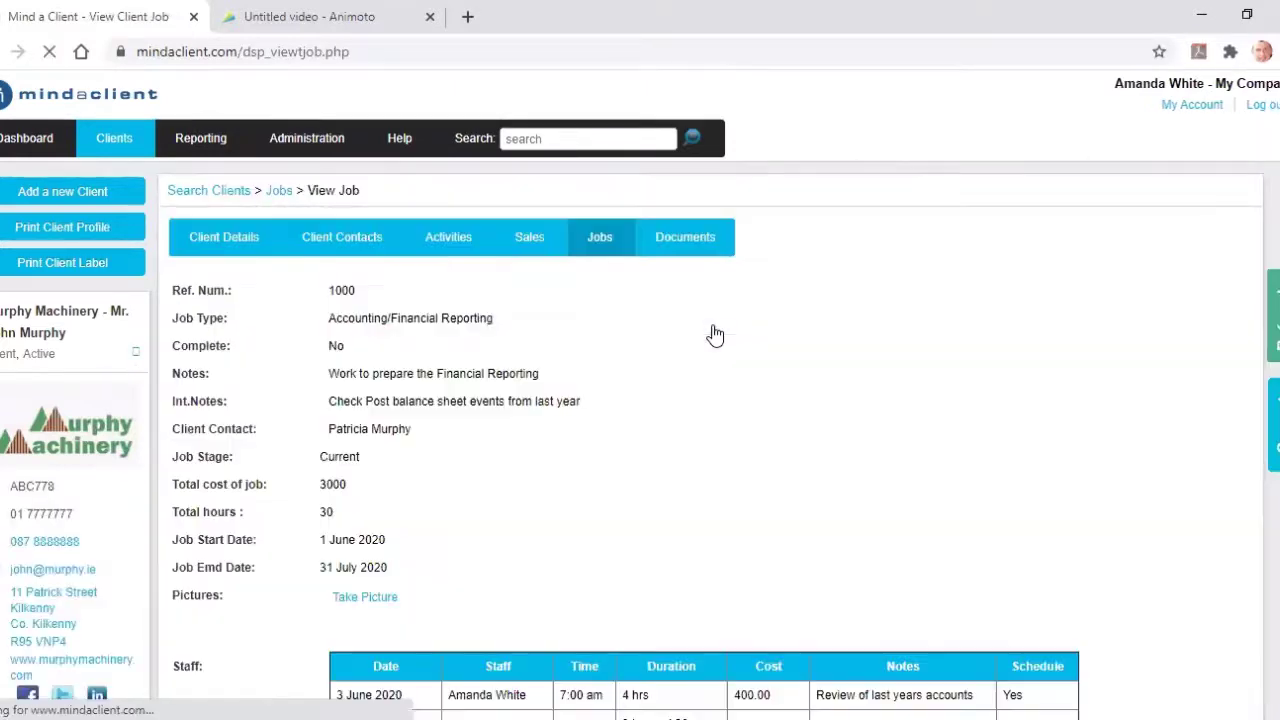
scroll(640, 400, down, 3)
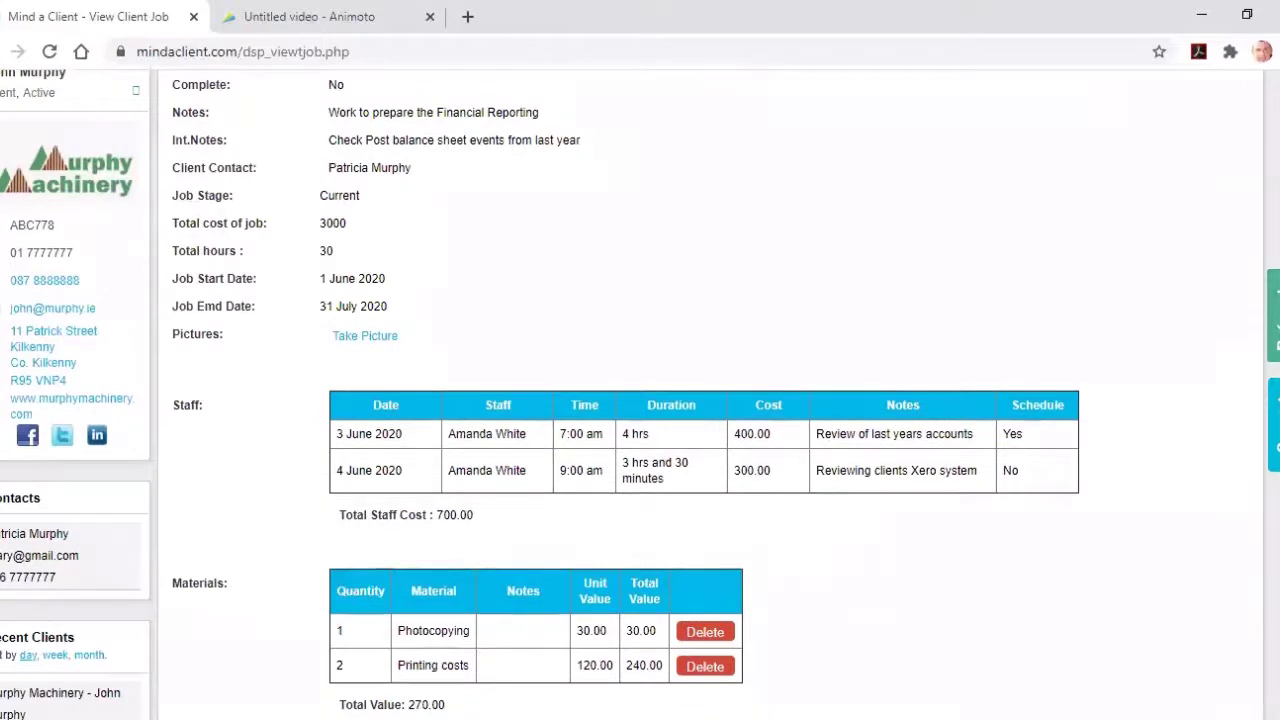
scroll(640, 400, down, 2)
scroll(640, 400, down, 1)
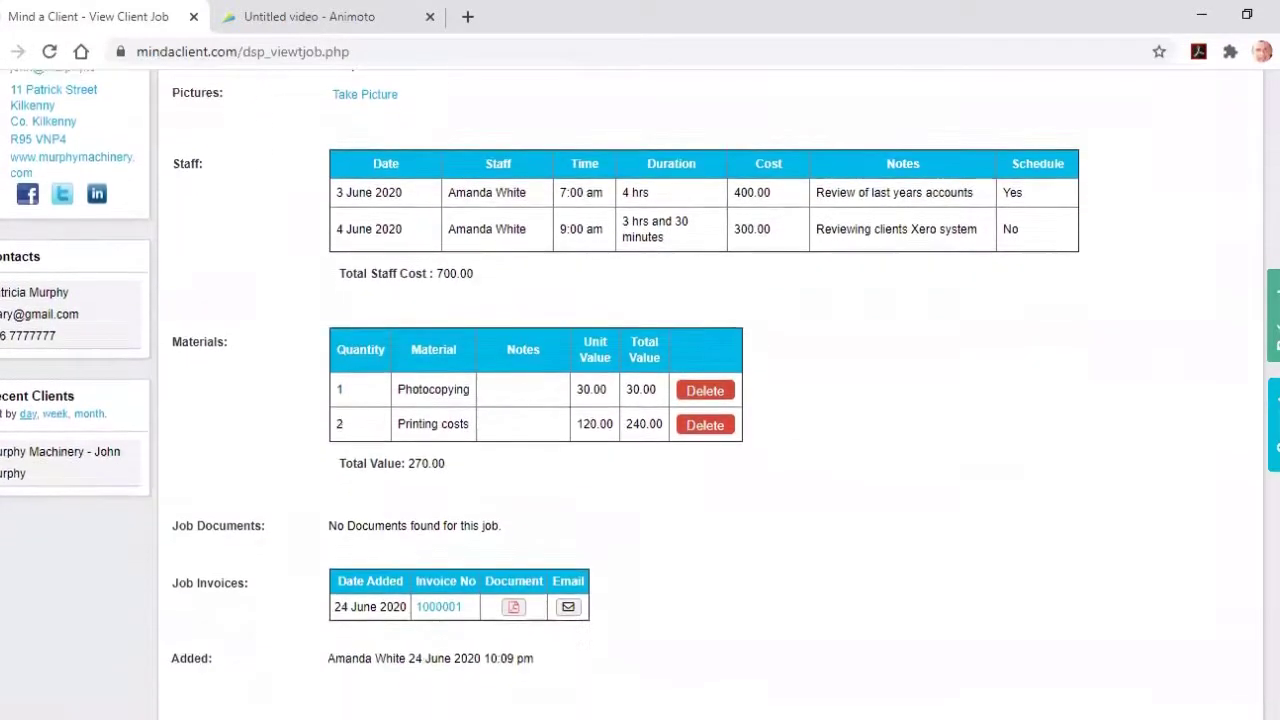
scroll(640, 392, down, 1)
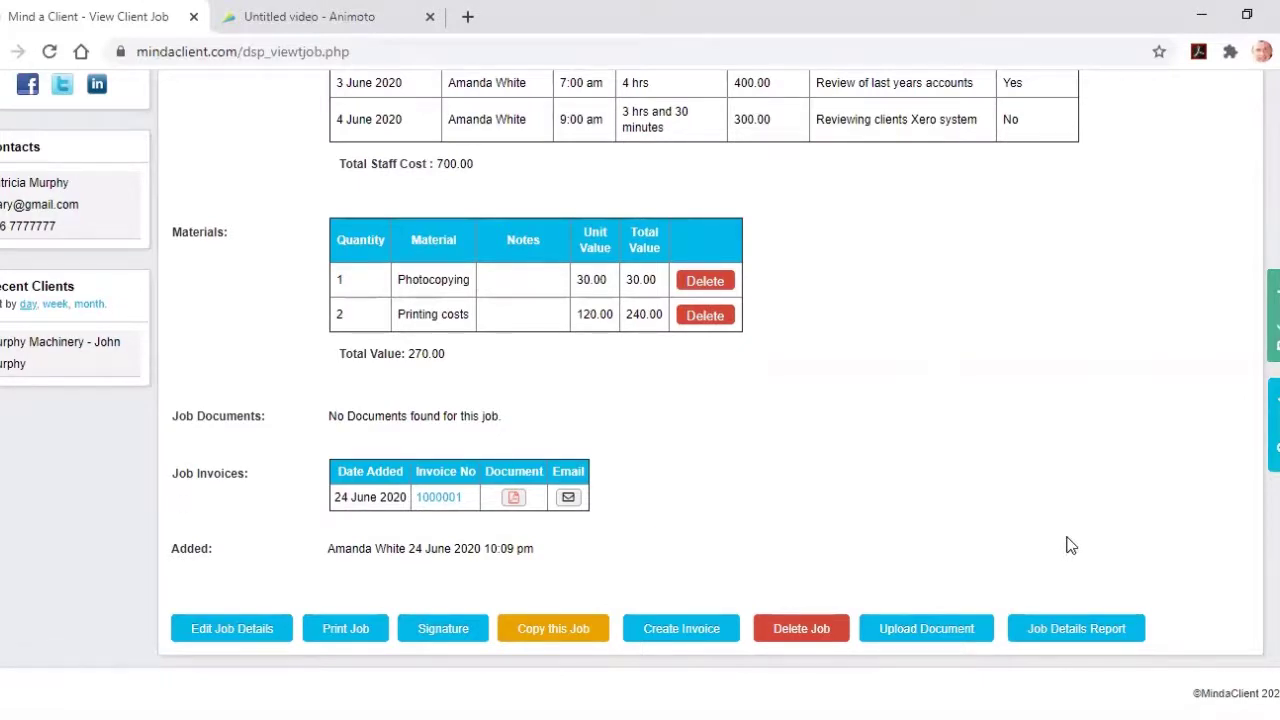
Preview the Job Details Report with Activities and All job fields included, and review it through to the overall totals
click(1062, 636)
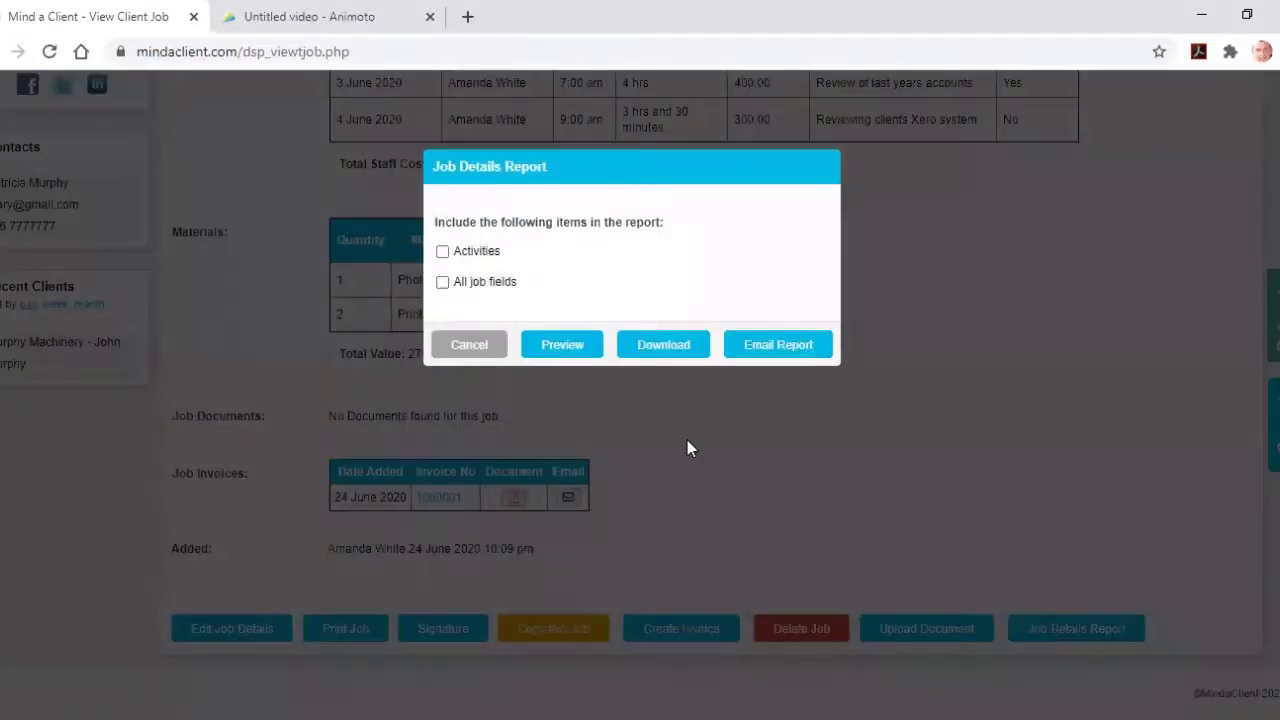
click(444, 254)
click(443, 283)
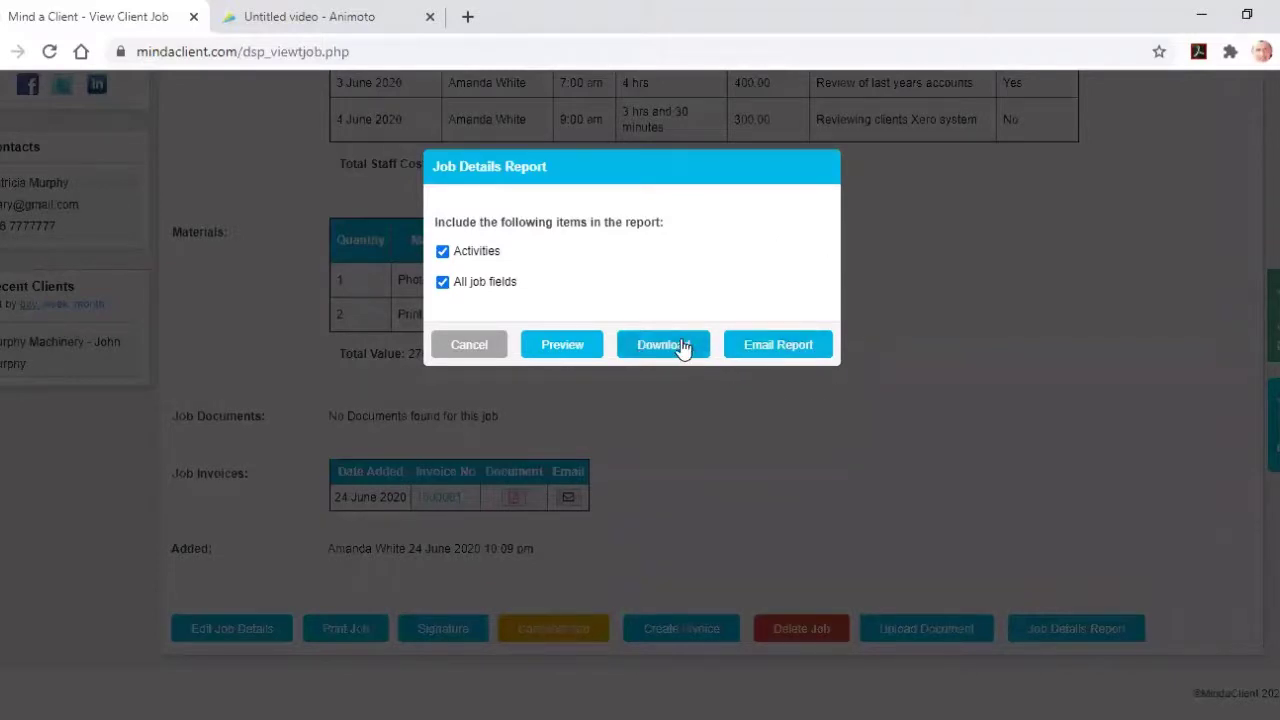
click(563, 344)
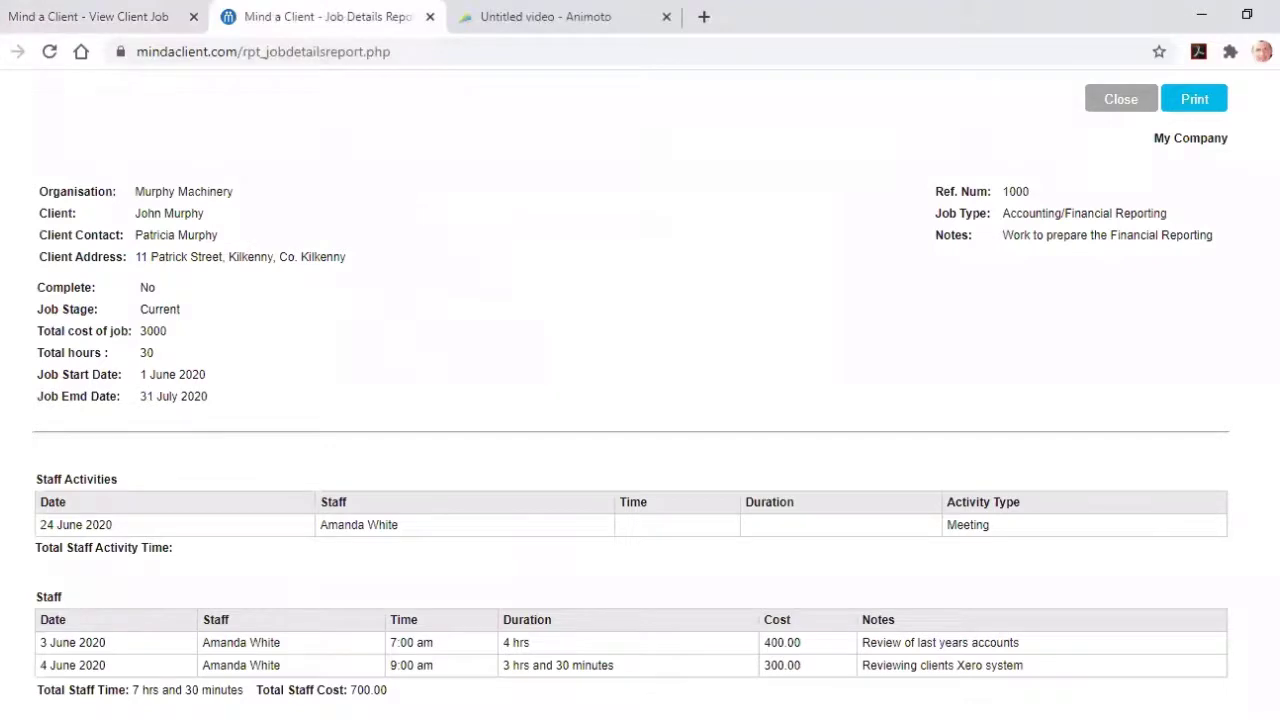
scroll(631, 382, down, 2)
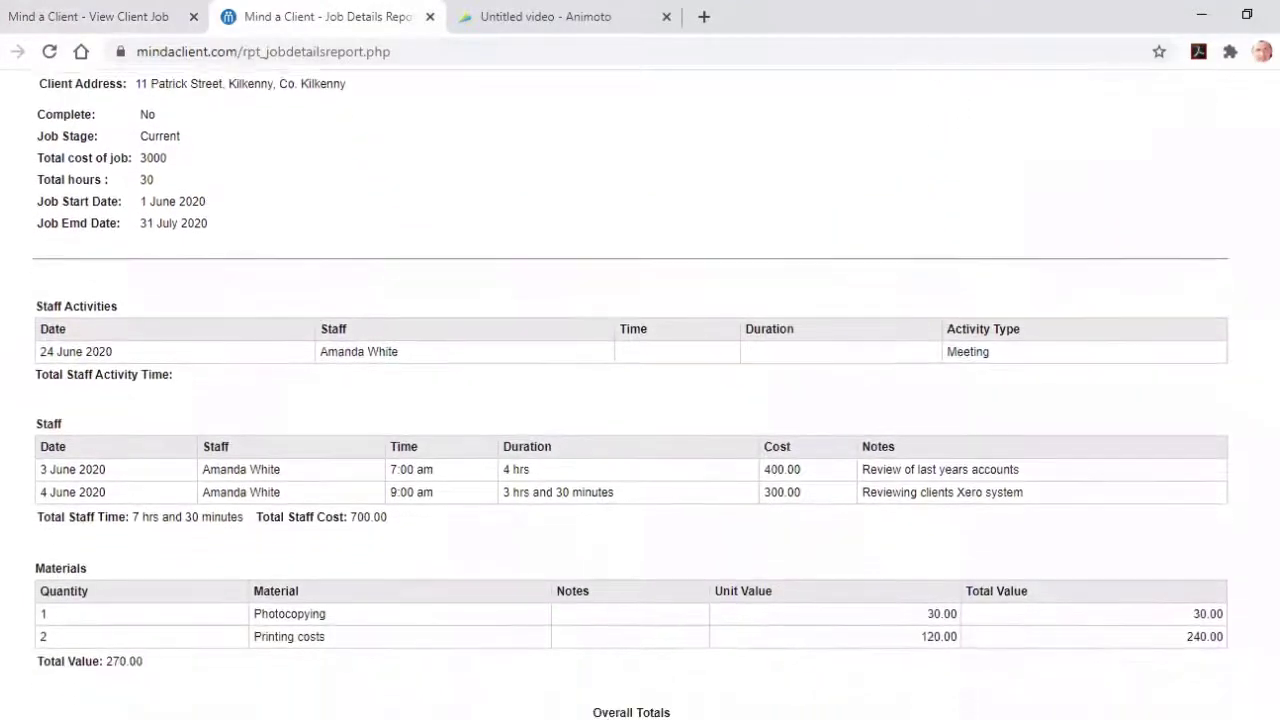
scroll(631, 382, down, 1)
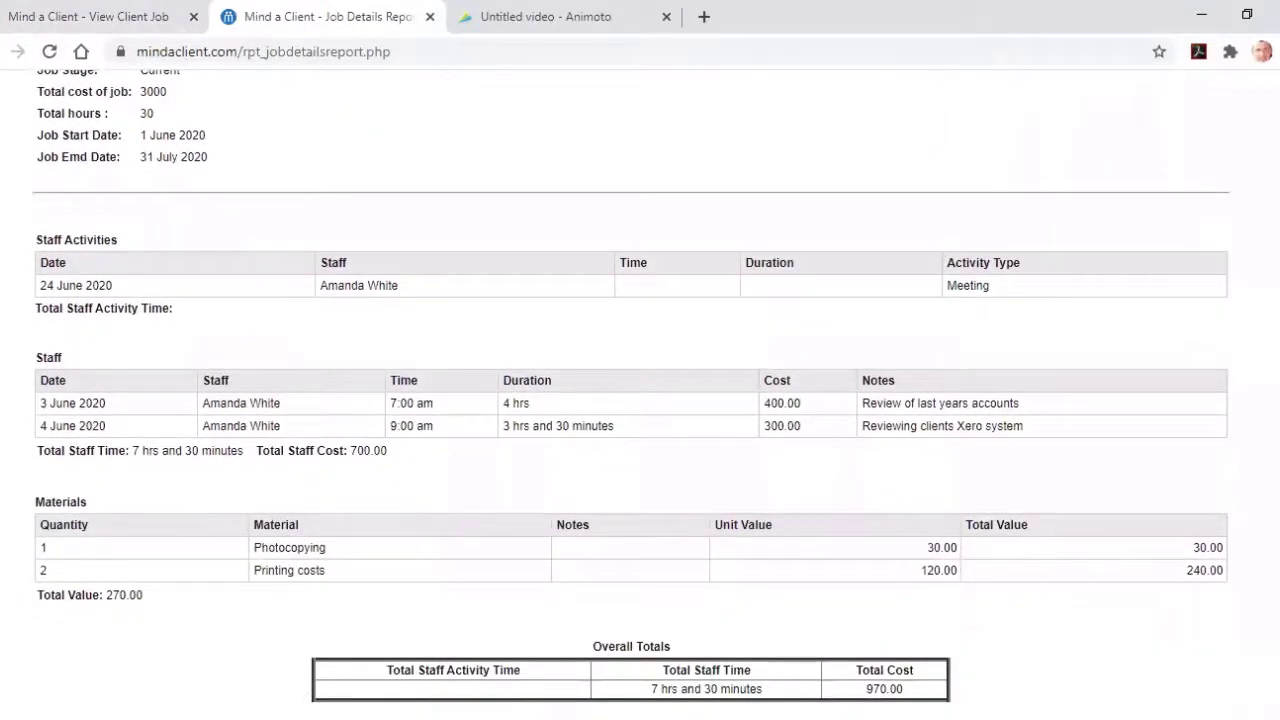
scroll(631, 382, up, 3)
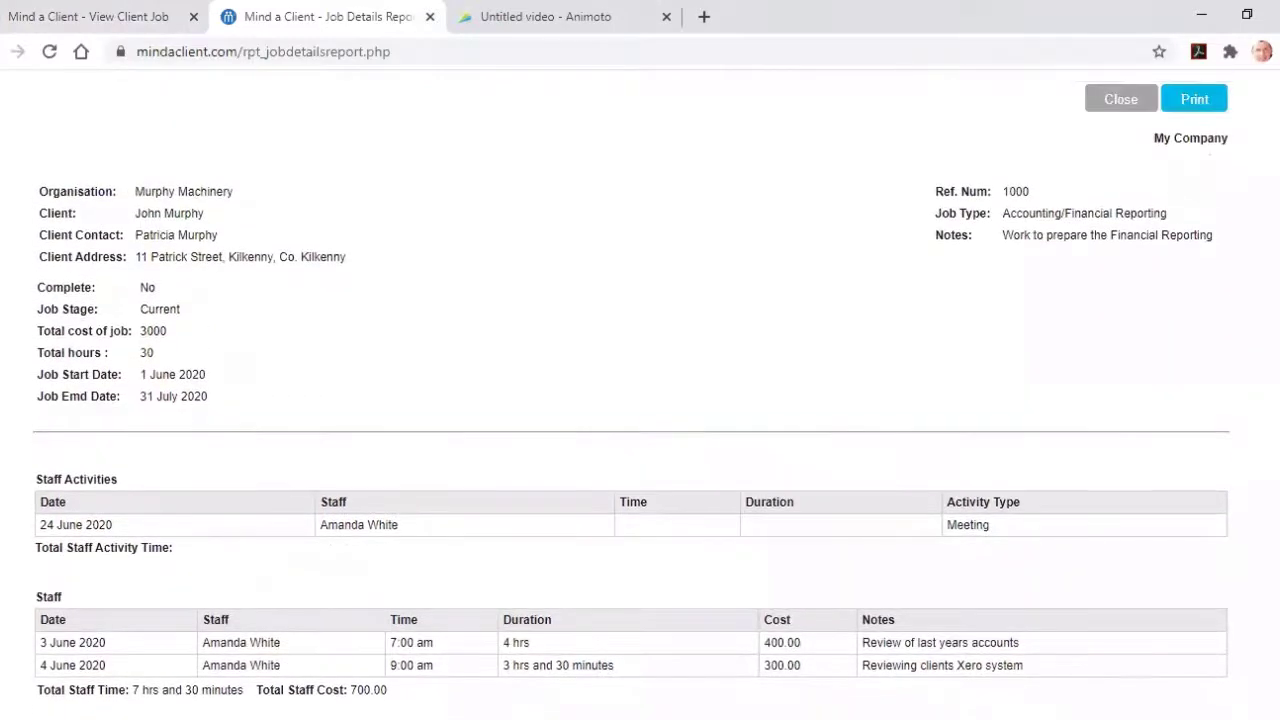
Close the job report preview, check the contacts available for emailing the Job Details Report, and cancel without sending
click(1105, 104)
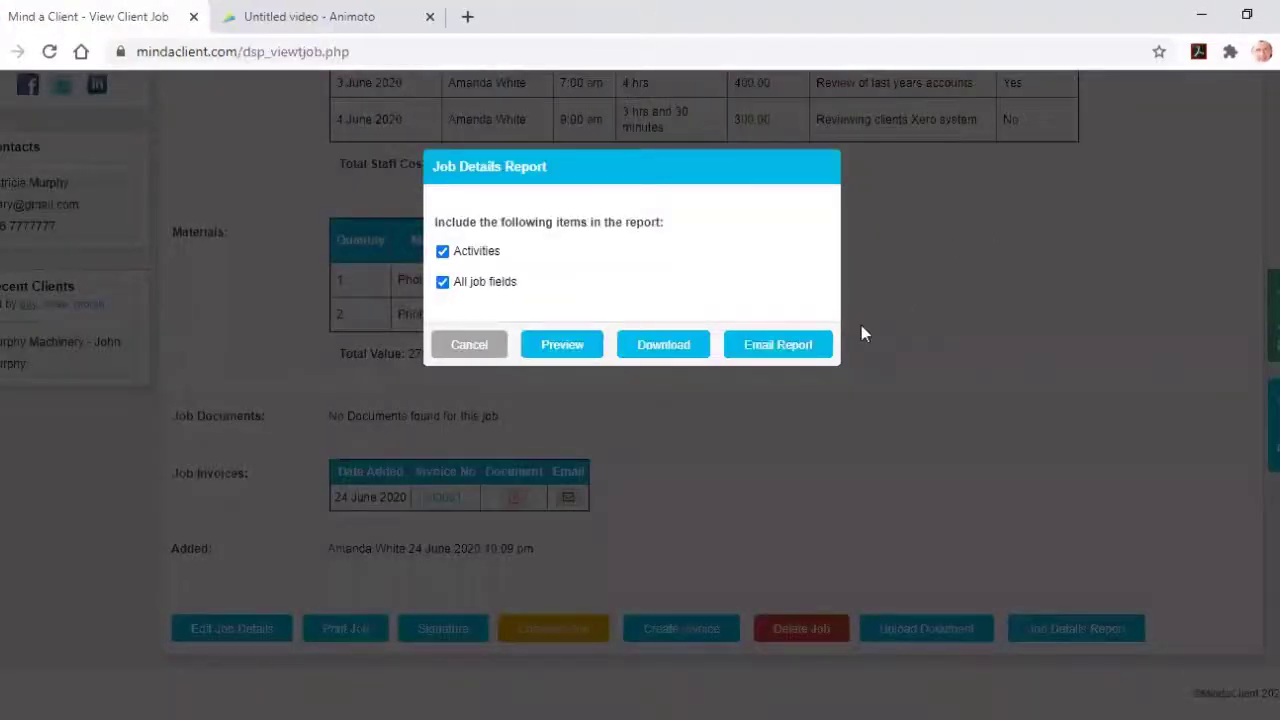
click(778, 346)
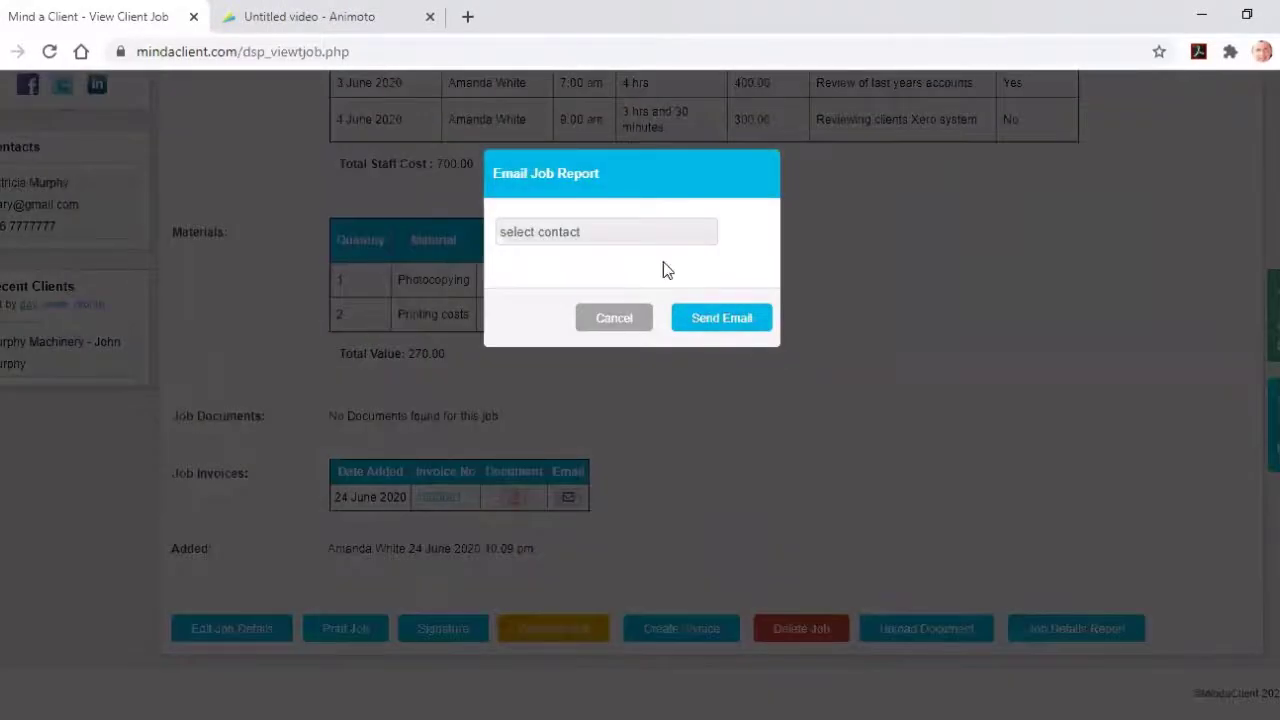
click(647, 231)
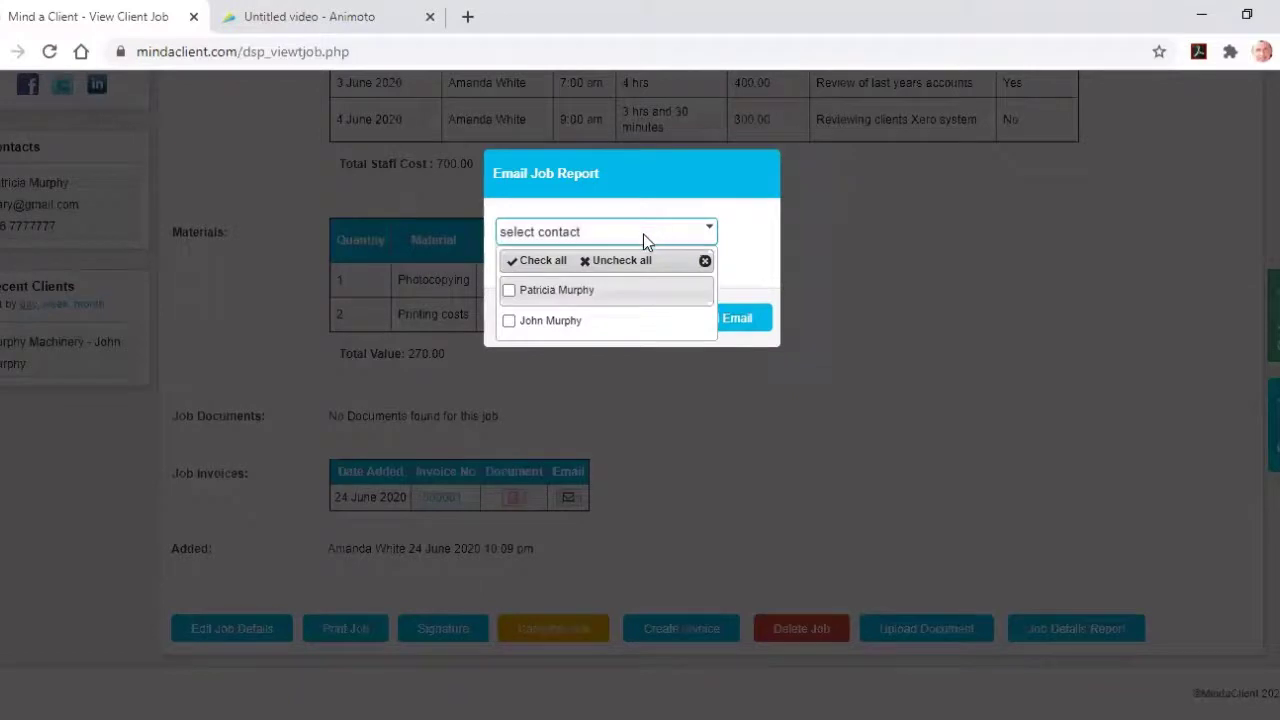
click(744, 212)
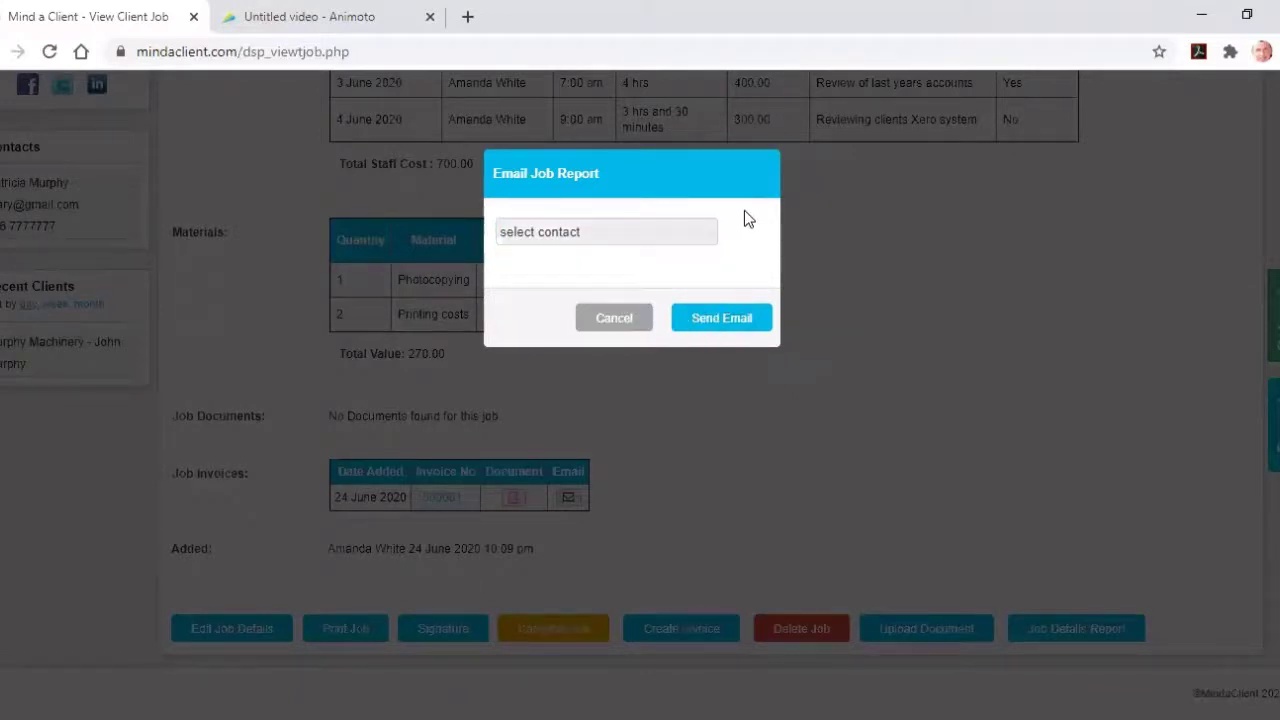
click(614, 318)
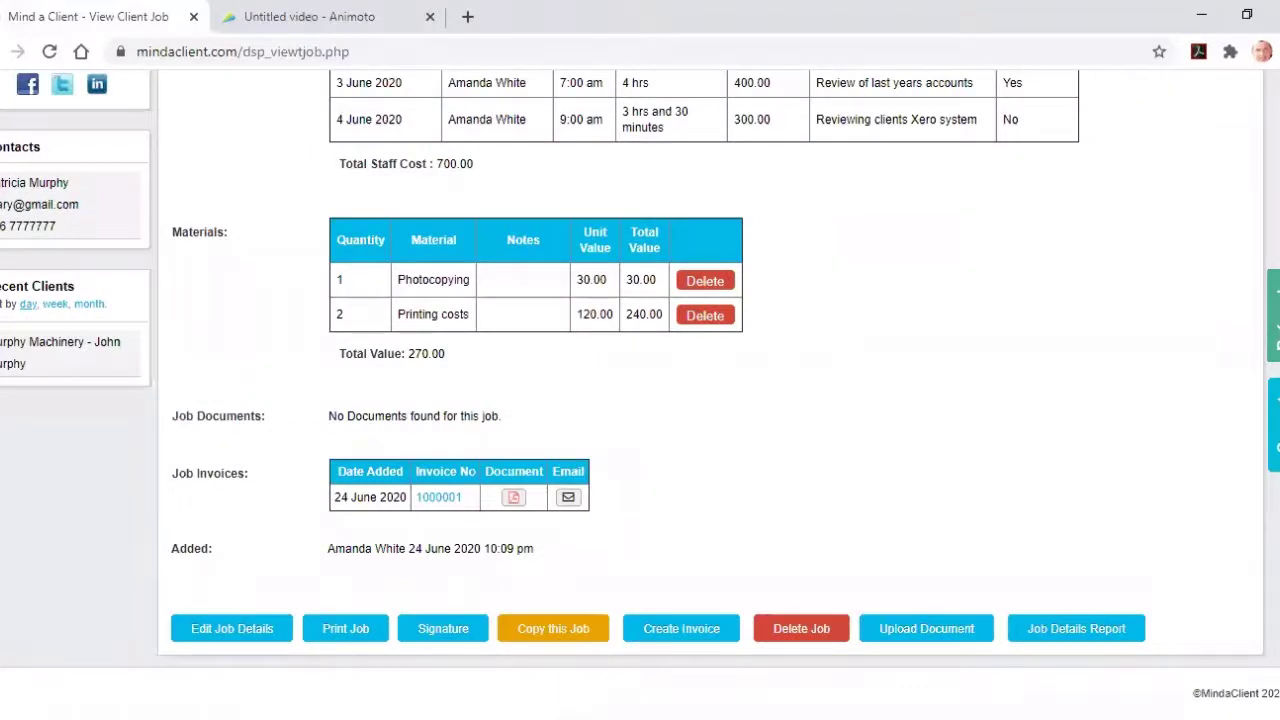
Open Murphy Machinery's documents and review its attachment folders and job PDF
scroll(640, 400, up, 6)
scroll(640, 400, up, 1)
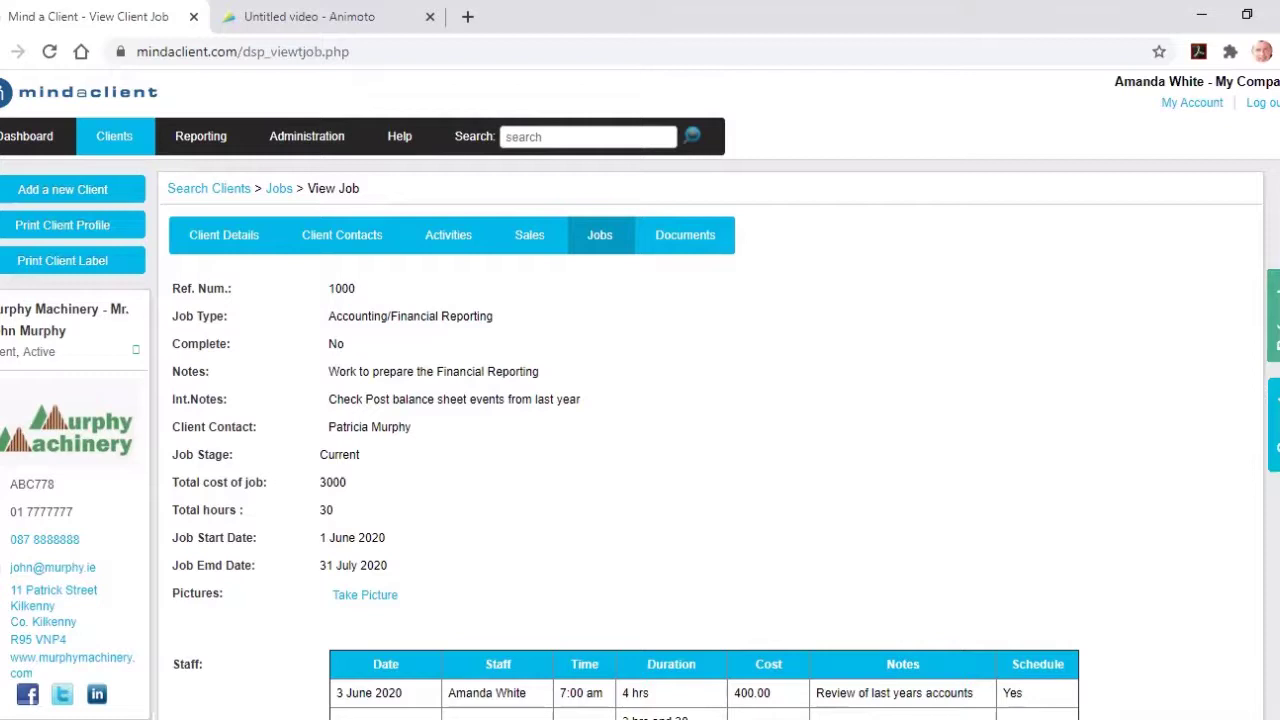
click(695, 232)
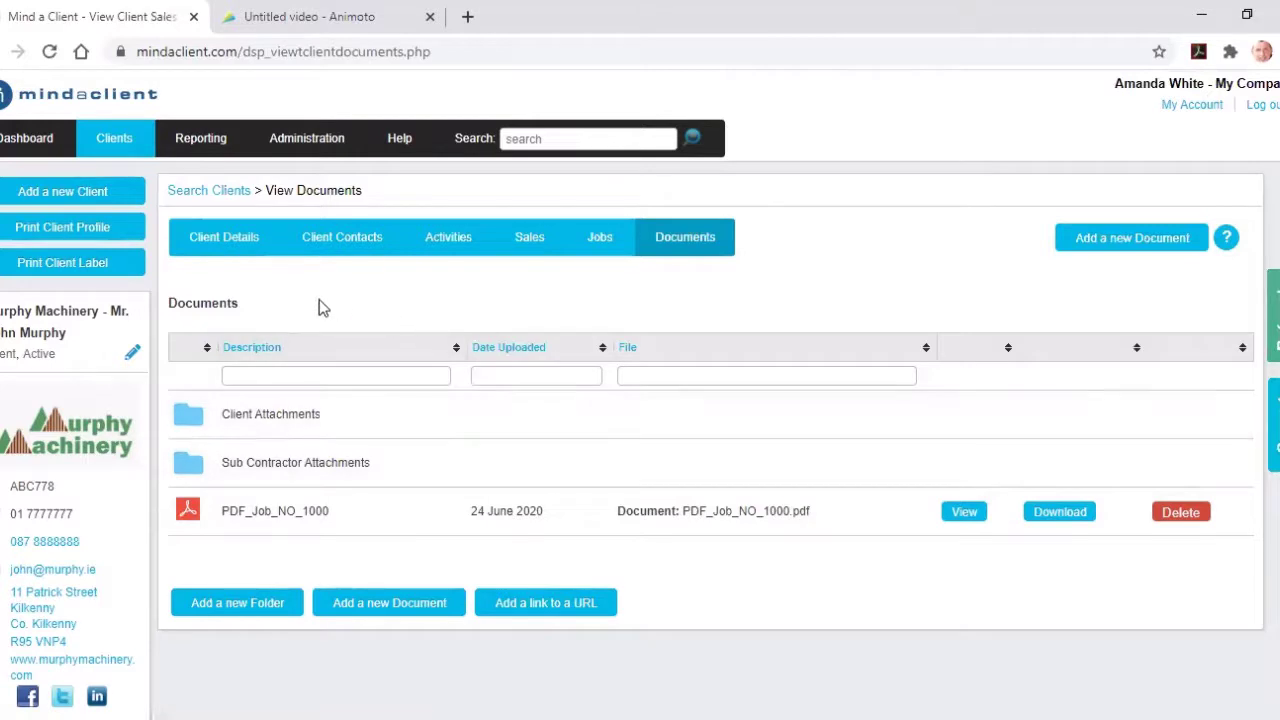
In Pipeline Reporting, check the stage filter options, run the Grouped Pipeline Report for the default date range, and close it
click(198, 137)
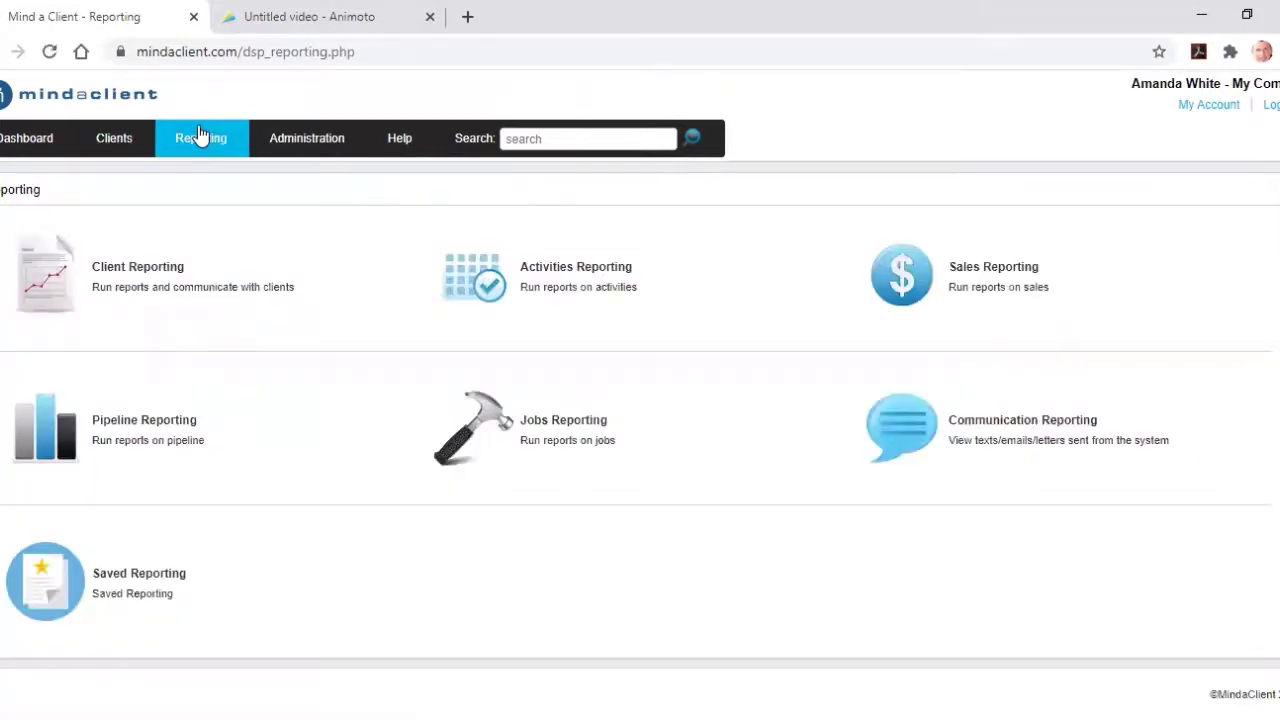
click(67, 437)
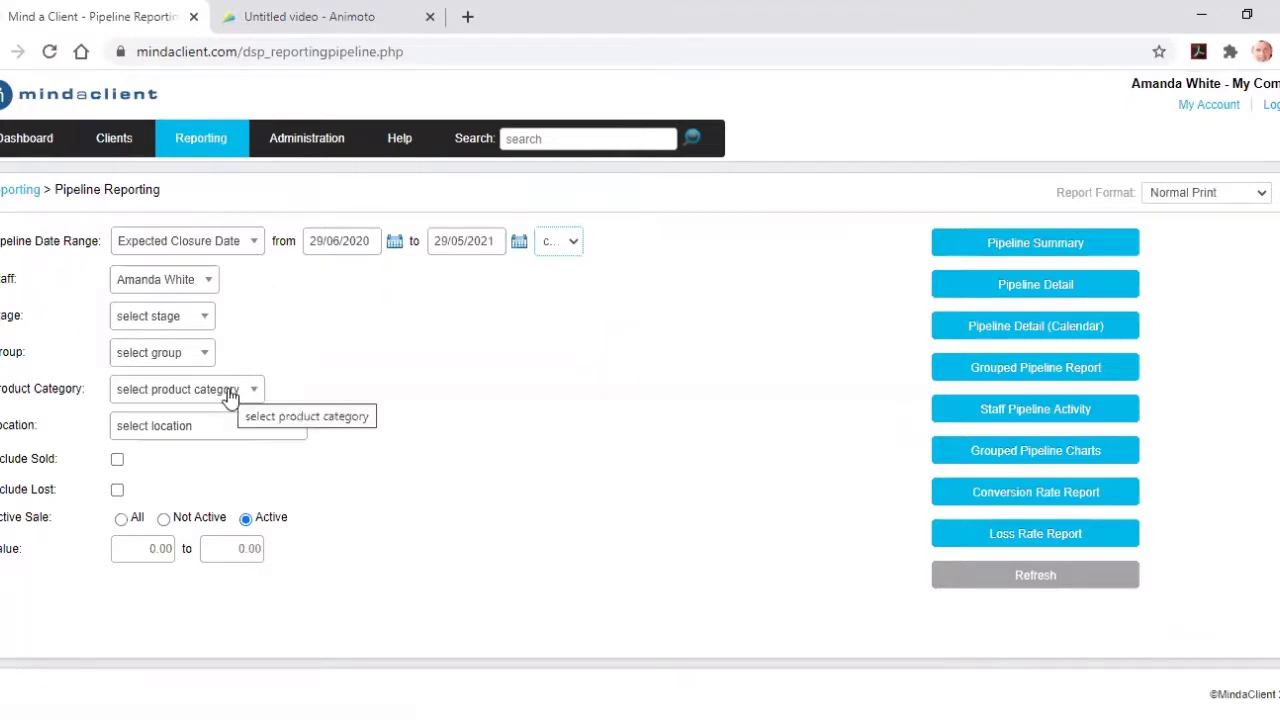
click(200, 318)
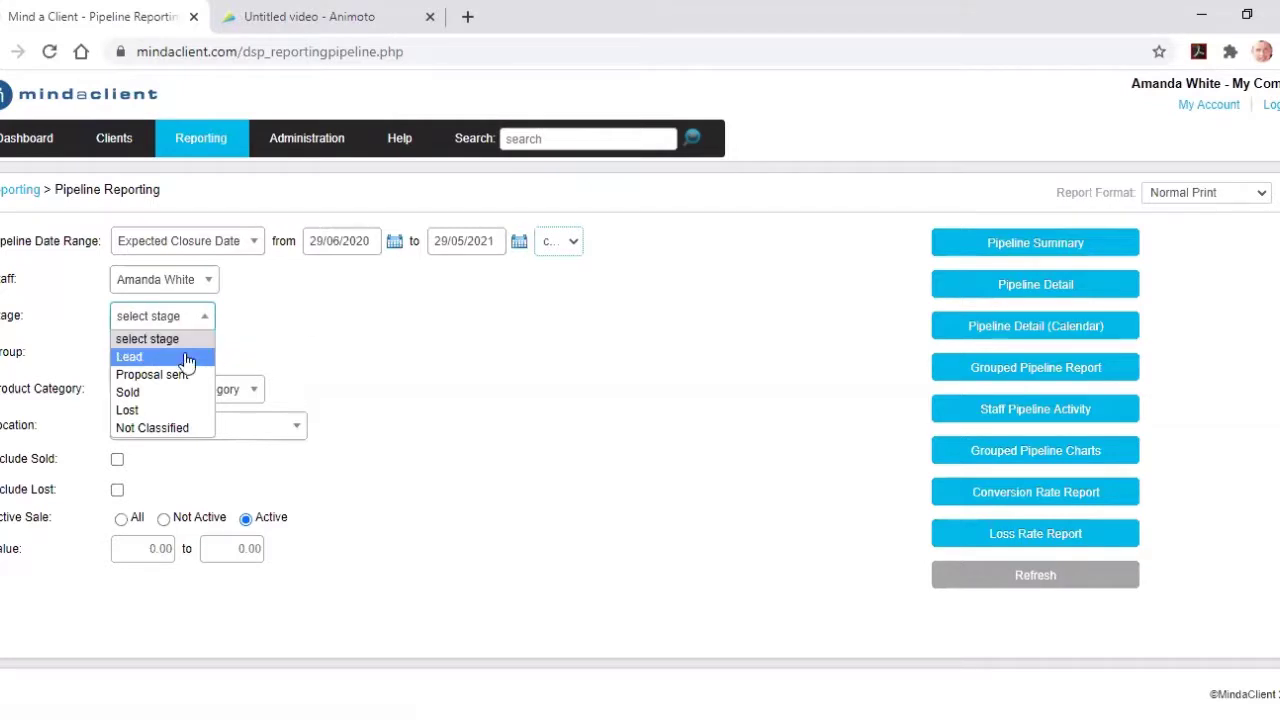
click(293, 337)
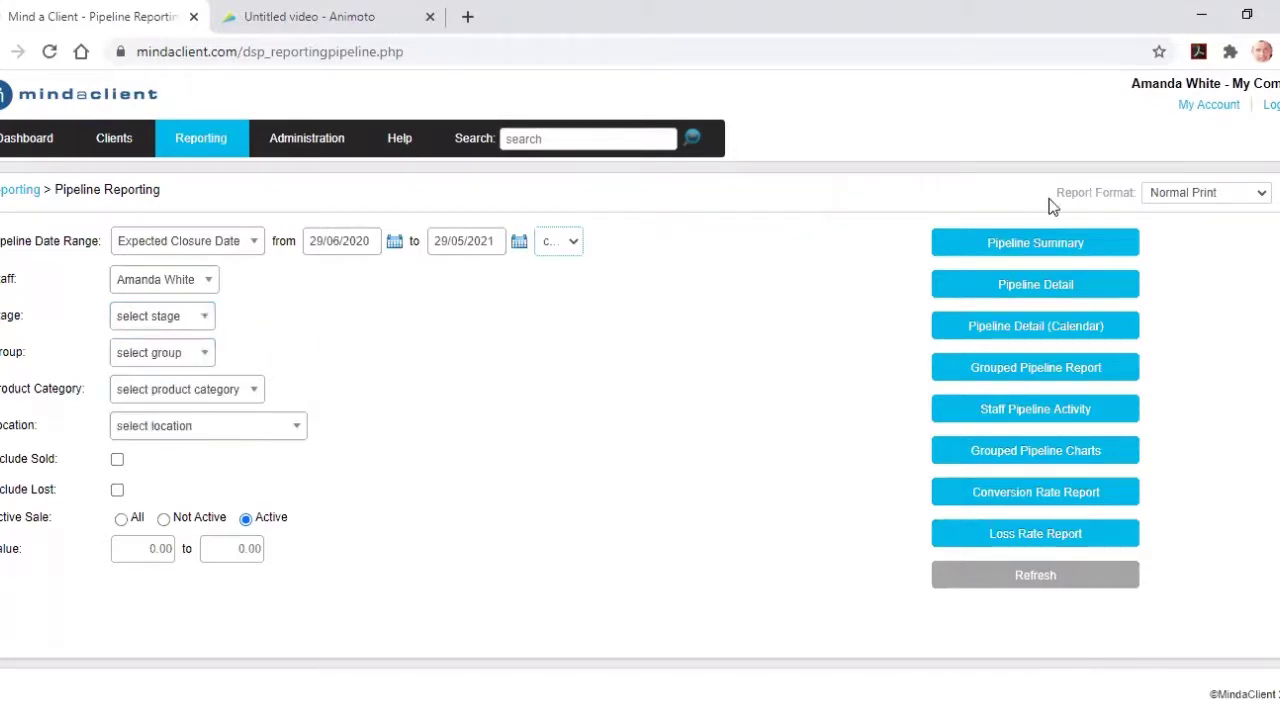
click(1037, 372)
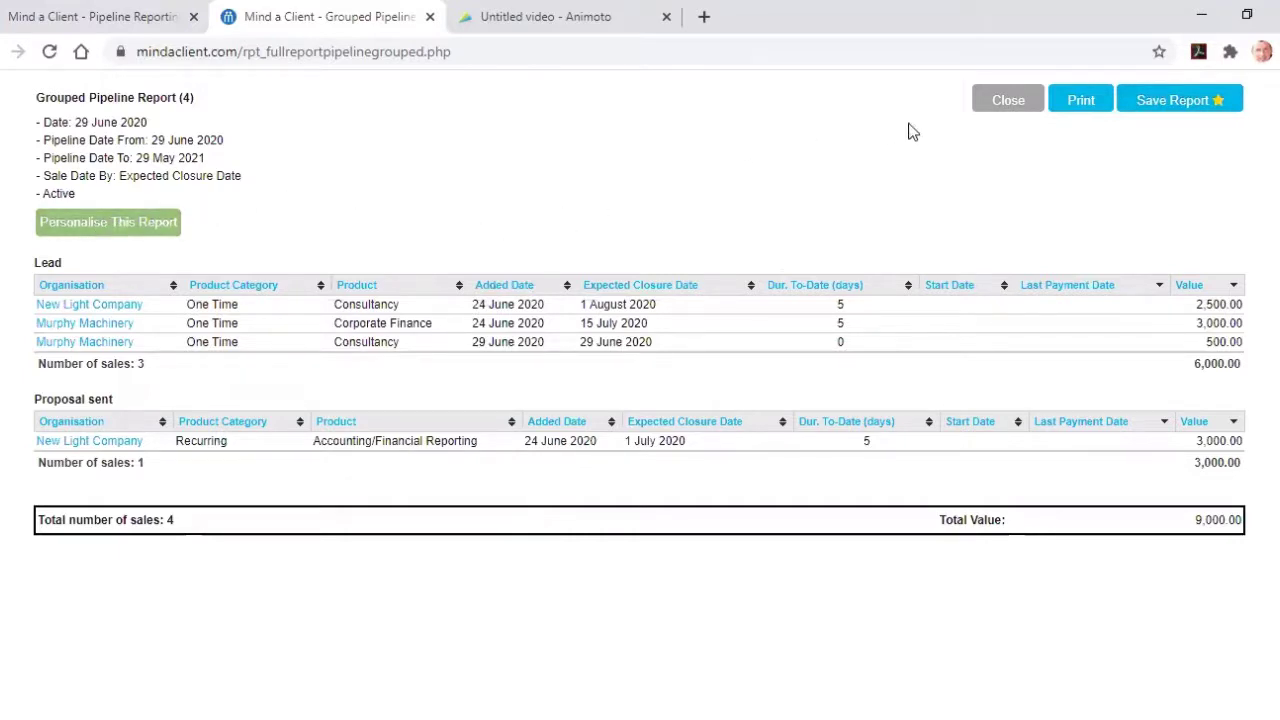
click(1005, 110)
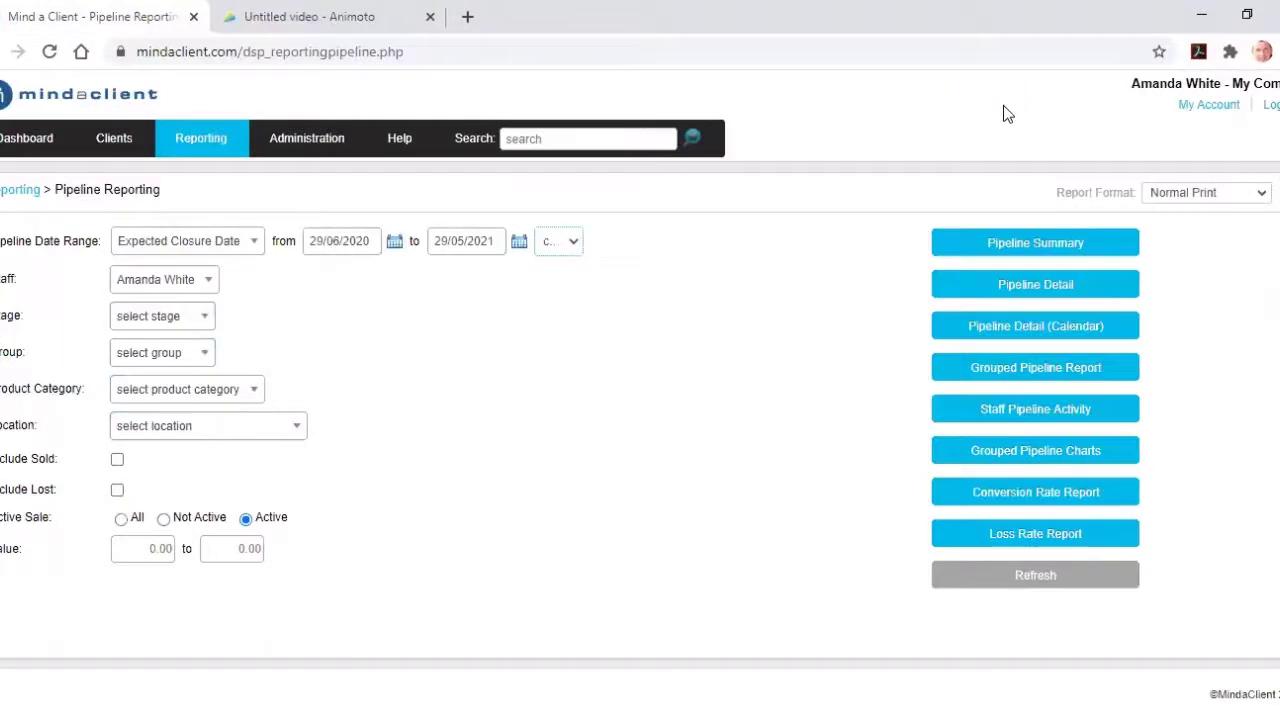
Open Client Reporting and examine the client type, business sector and accounting system filter options
click(205, 142)
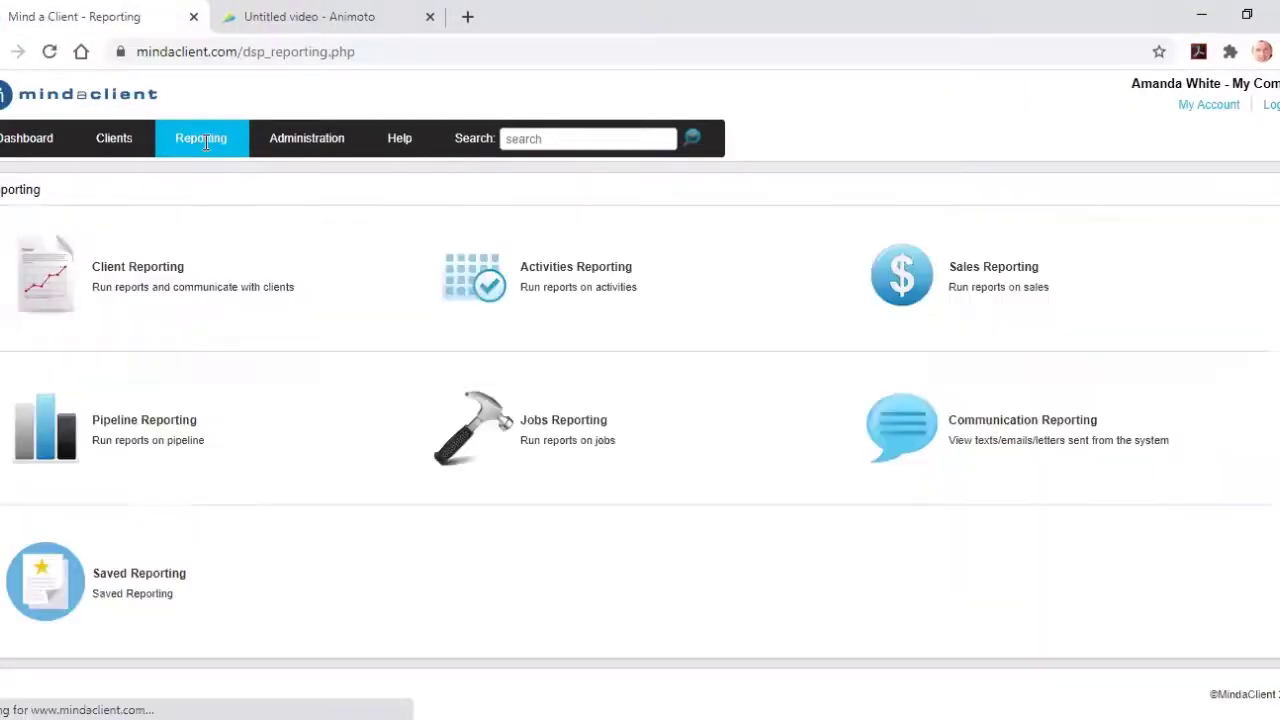
click(103, 280)
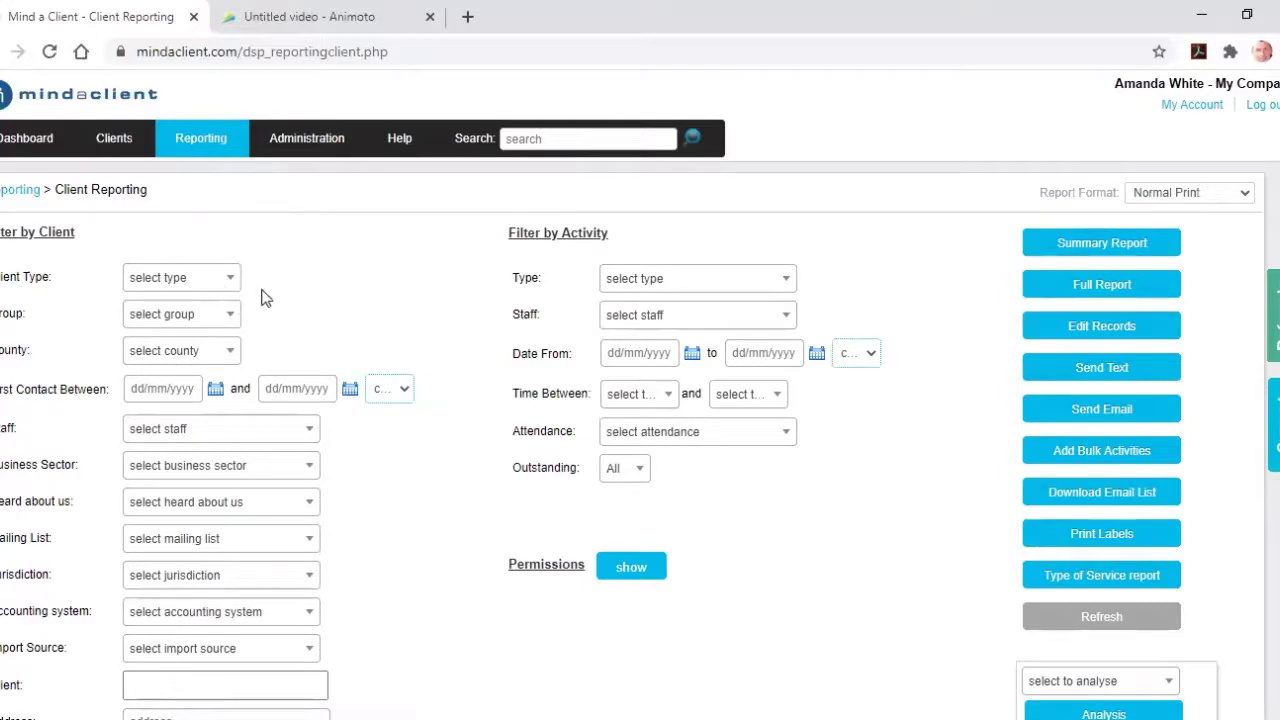
click(197, 284)
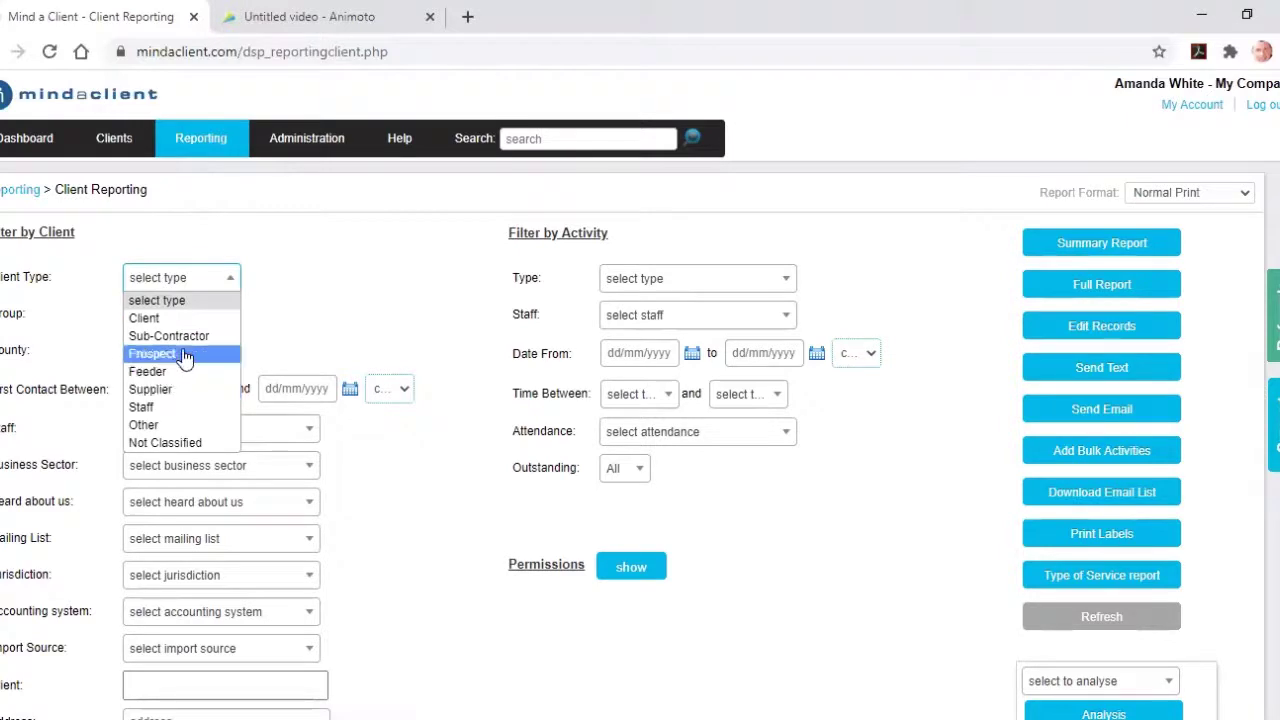
click(303, 281)
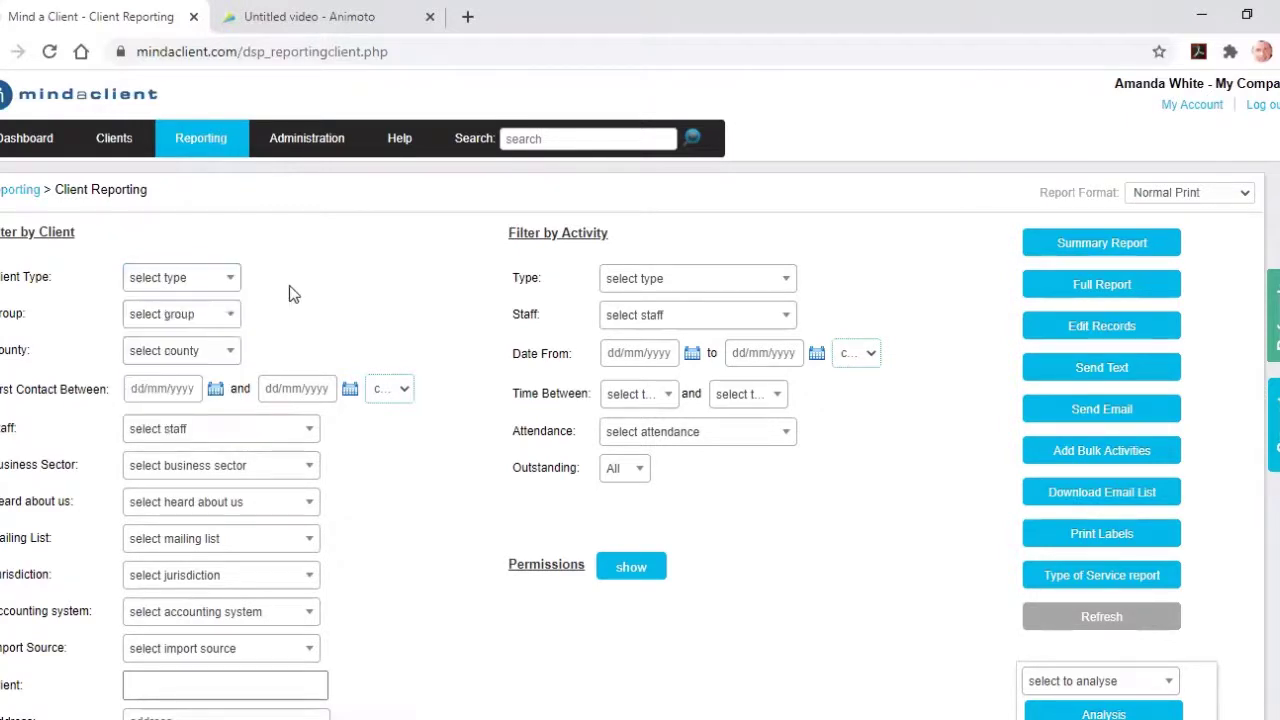
click(182, 473)
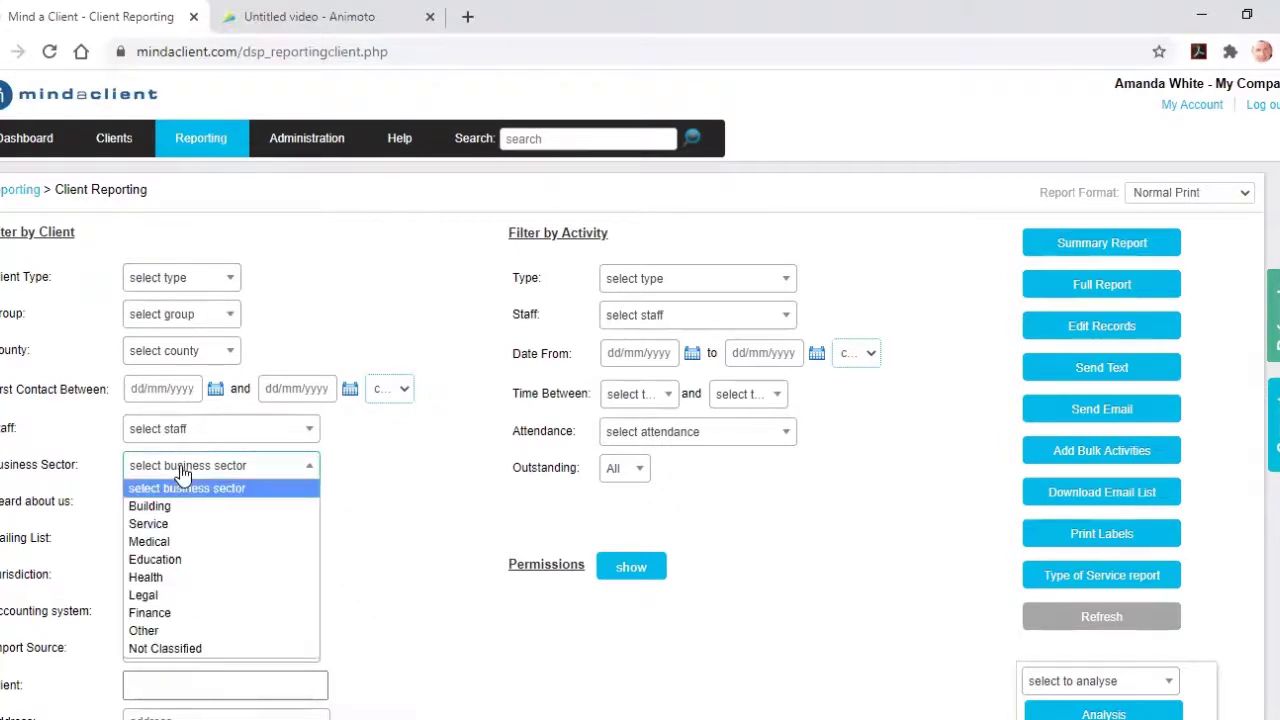
click(377, 545)
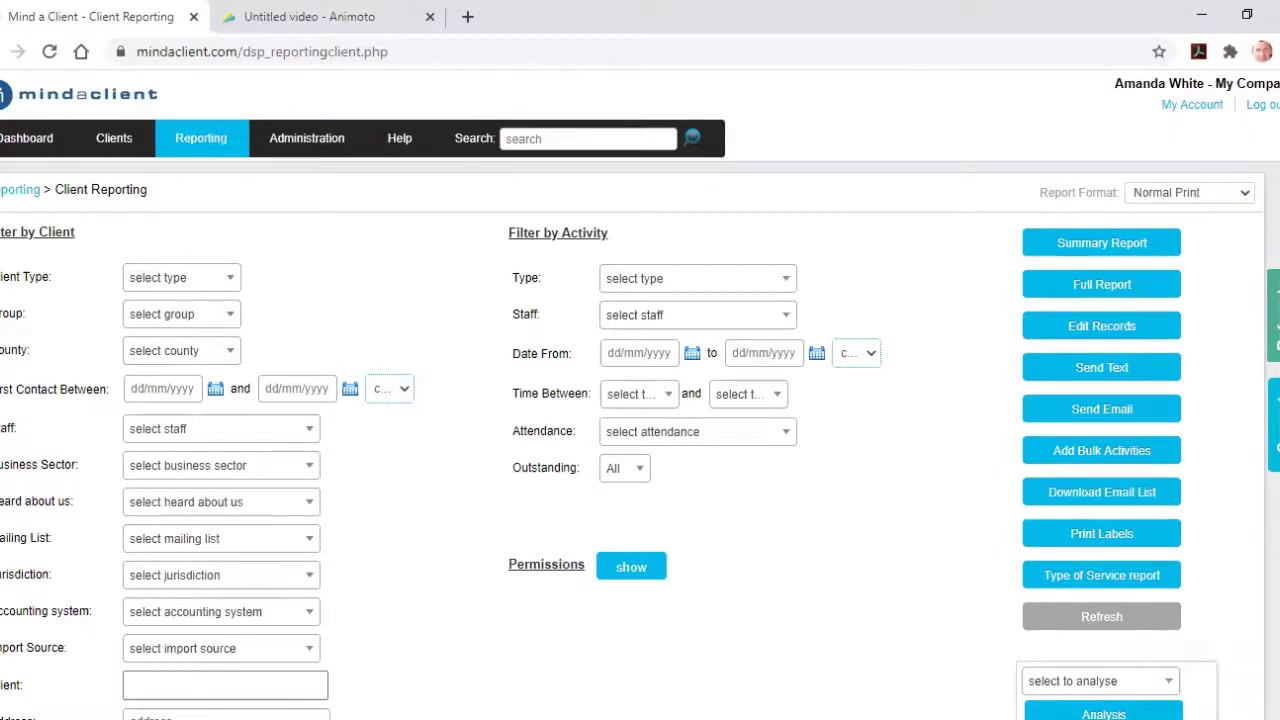
click(256, 615)
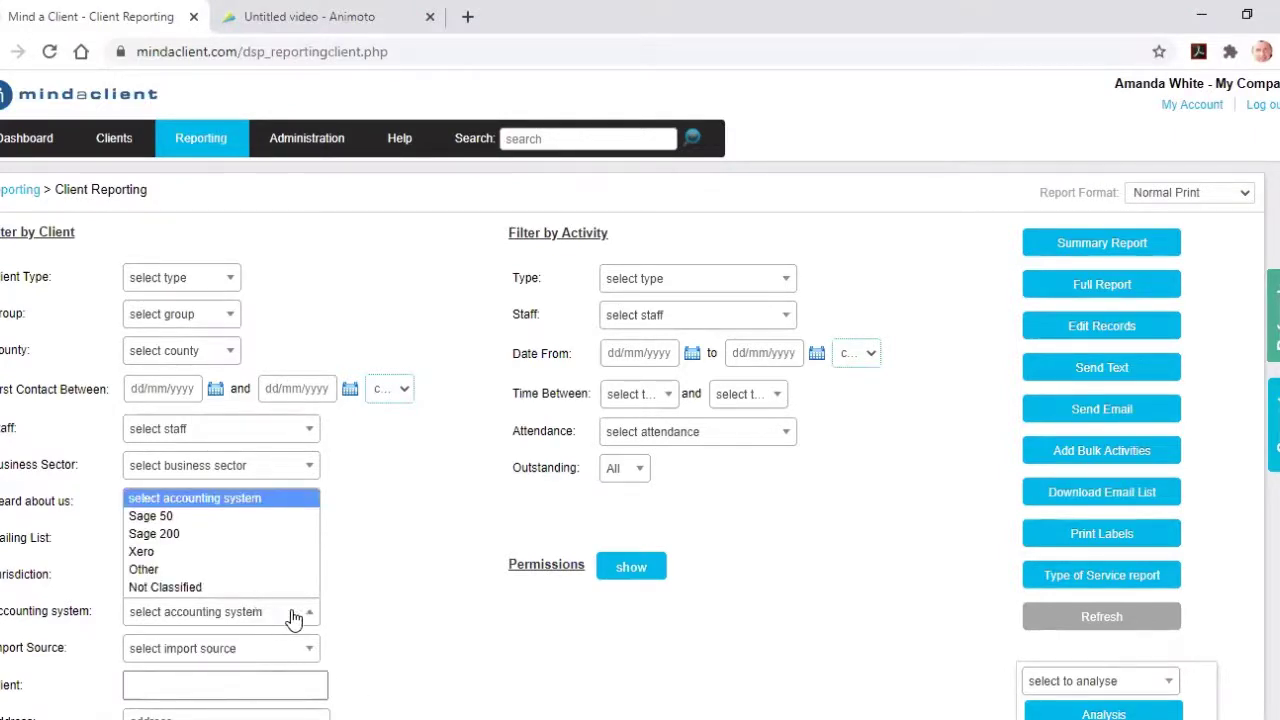
click(360, 612)
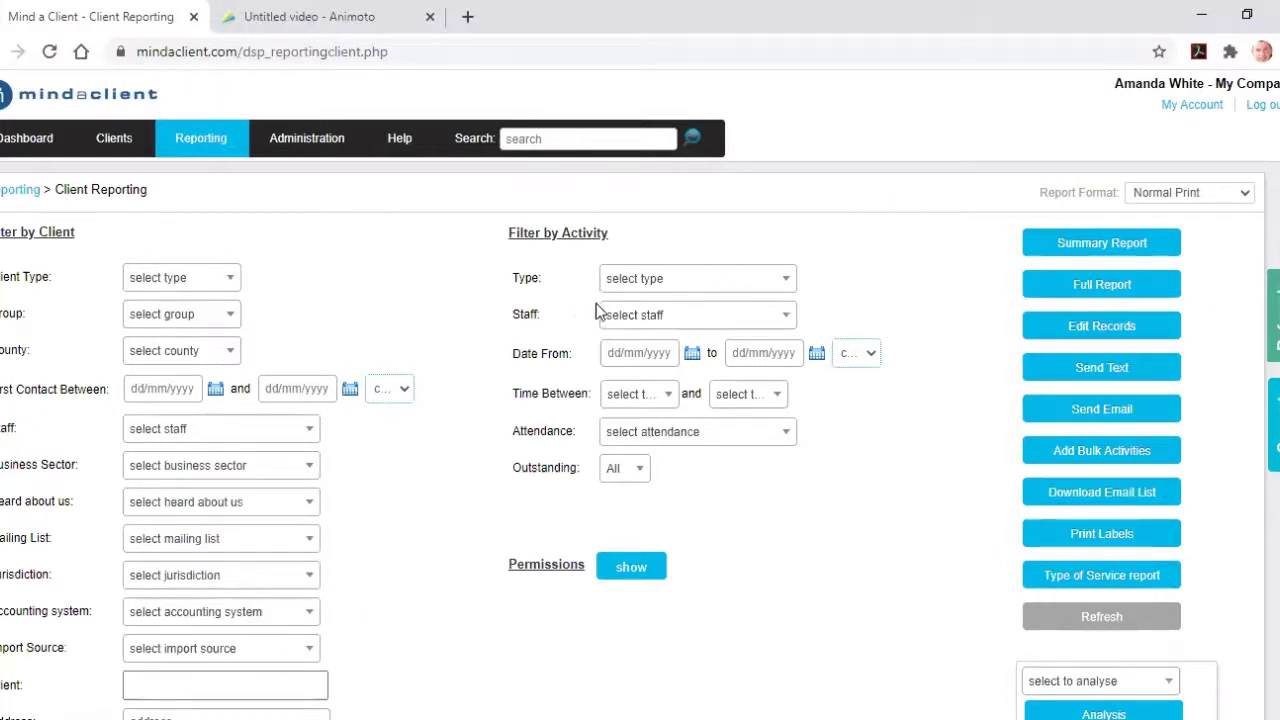
Check the preset ranges for the first contact date, then run the unfiltered client Summary Report and close it
click(390, 396)
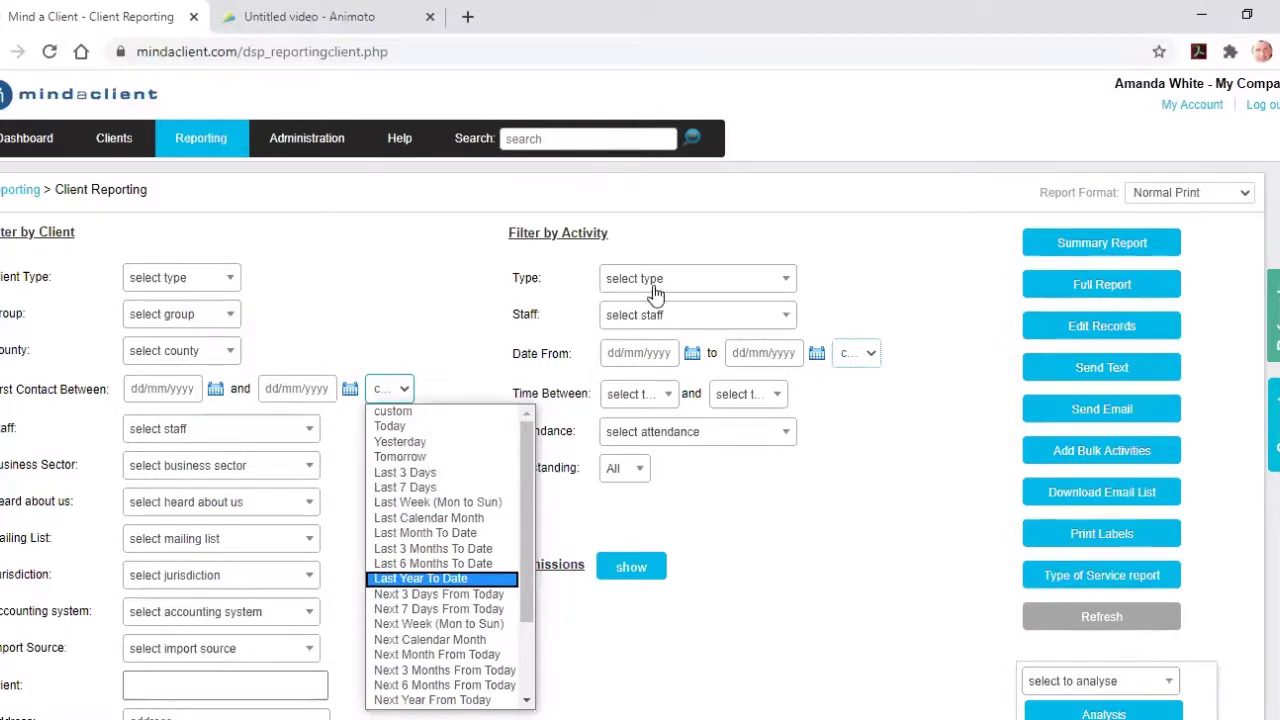
click(447, 298)
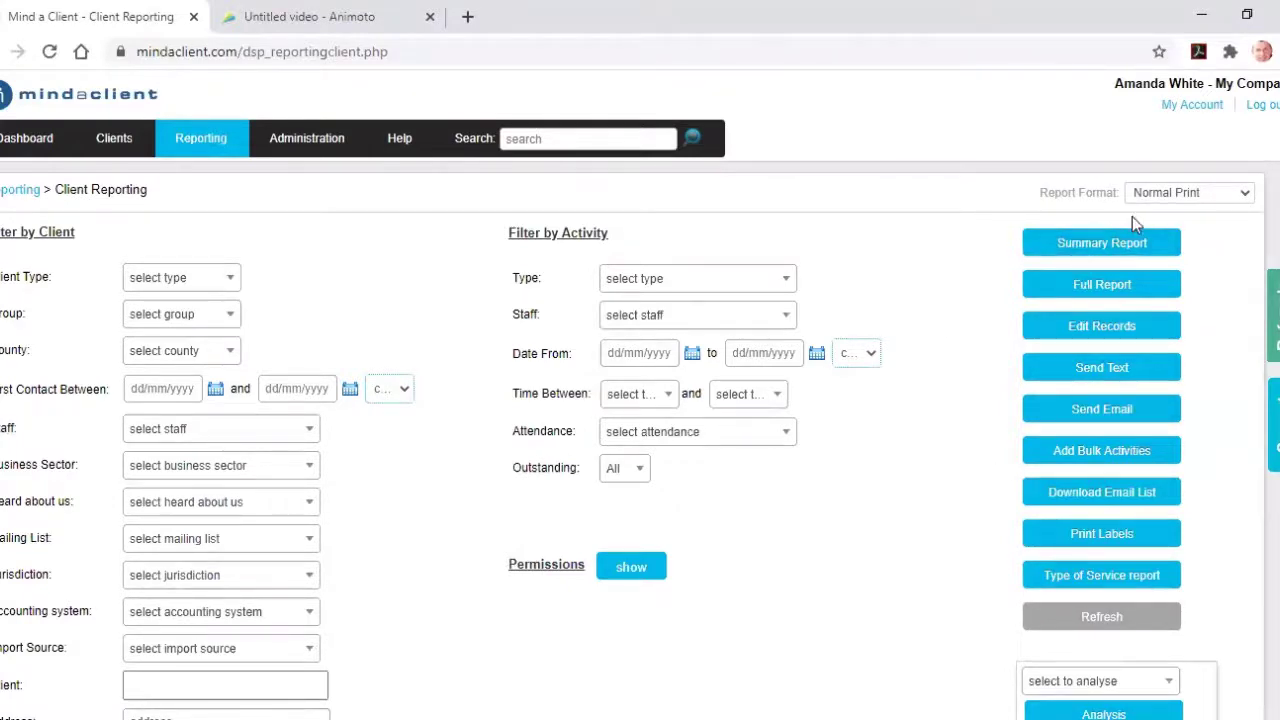
click(1054, 256)
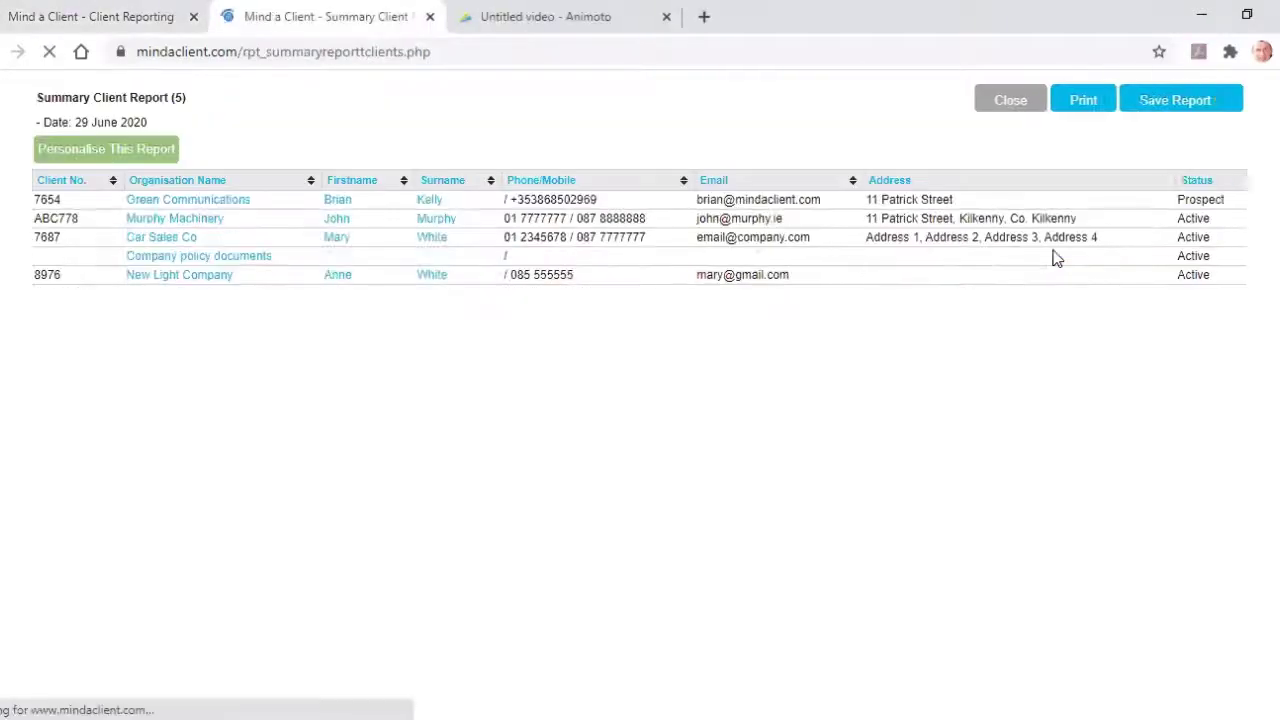
click(1005, 103)
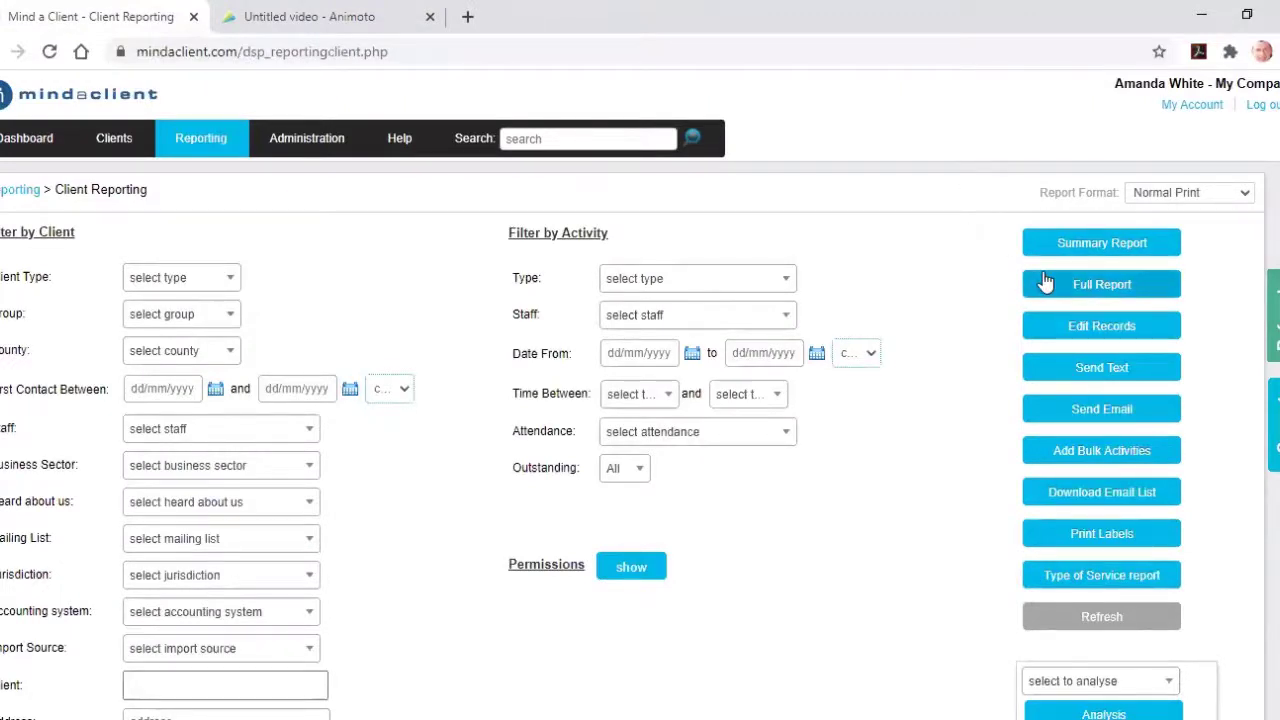
Open the bulk client email list, exclude the Car Sales Co contact, and start a message to the remaining clients
click(1110, 410)
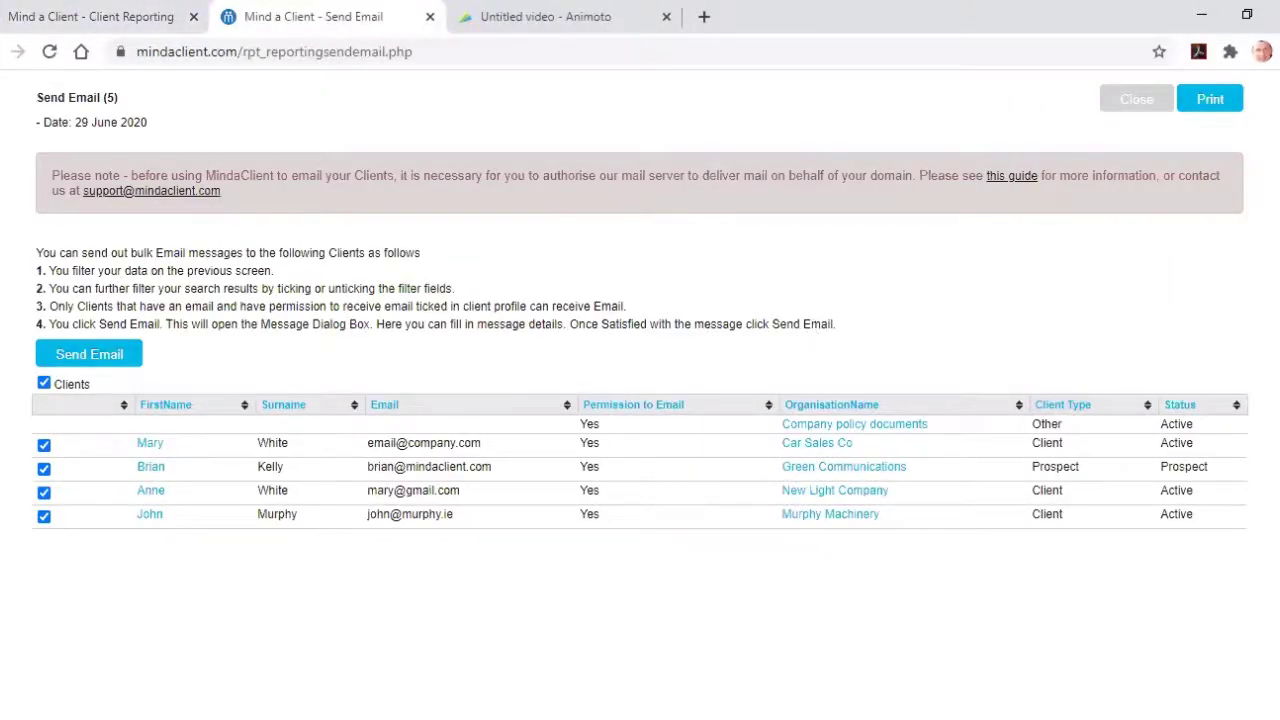
click(46, 450)
click(105, 355)
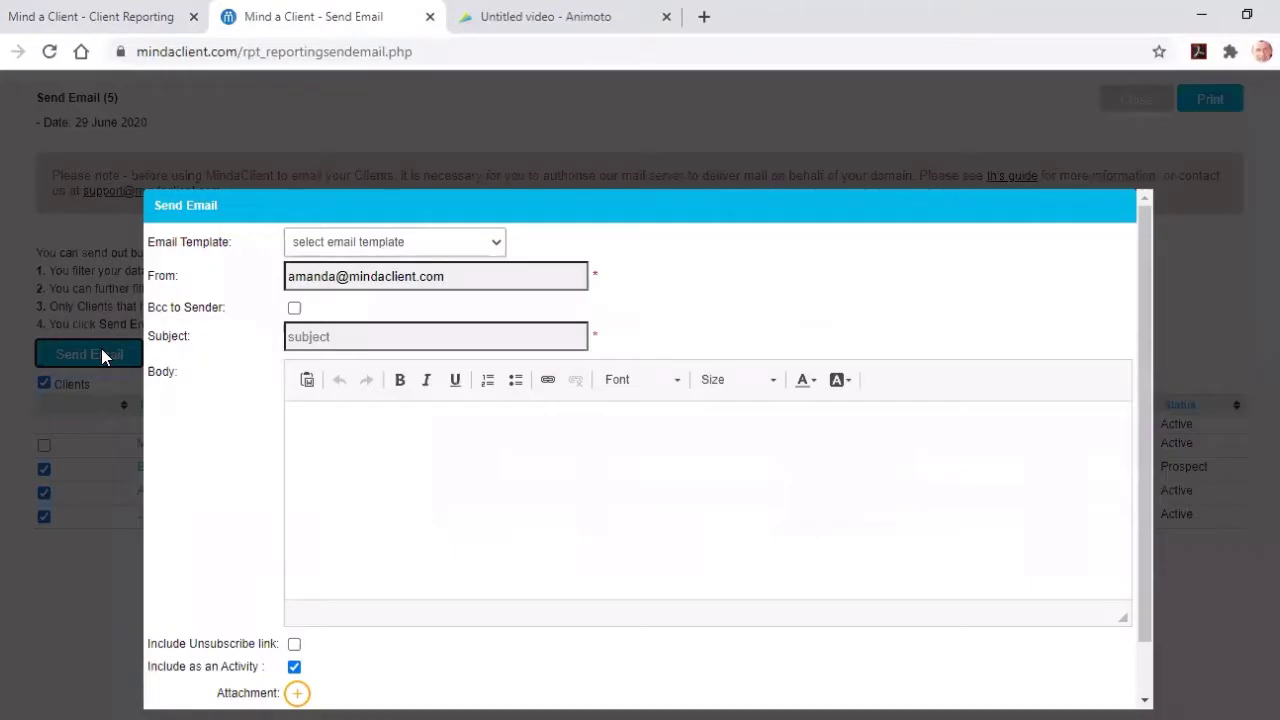
Apply the "Accounts due - reminder about Xero" template, review the message, then cancel it and close the bulk email list
click(376, 248)
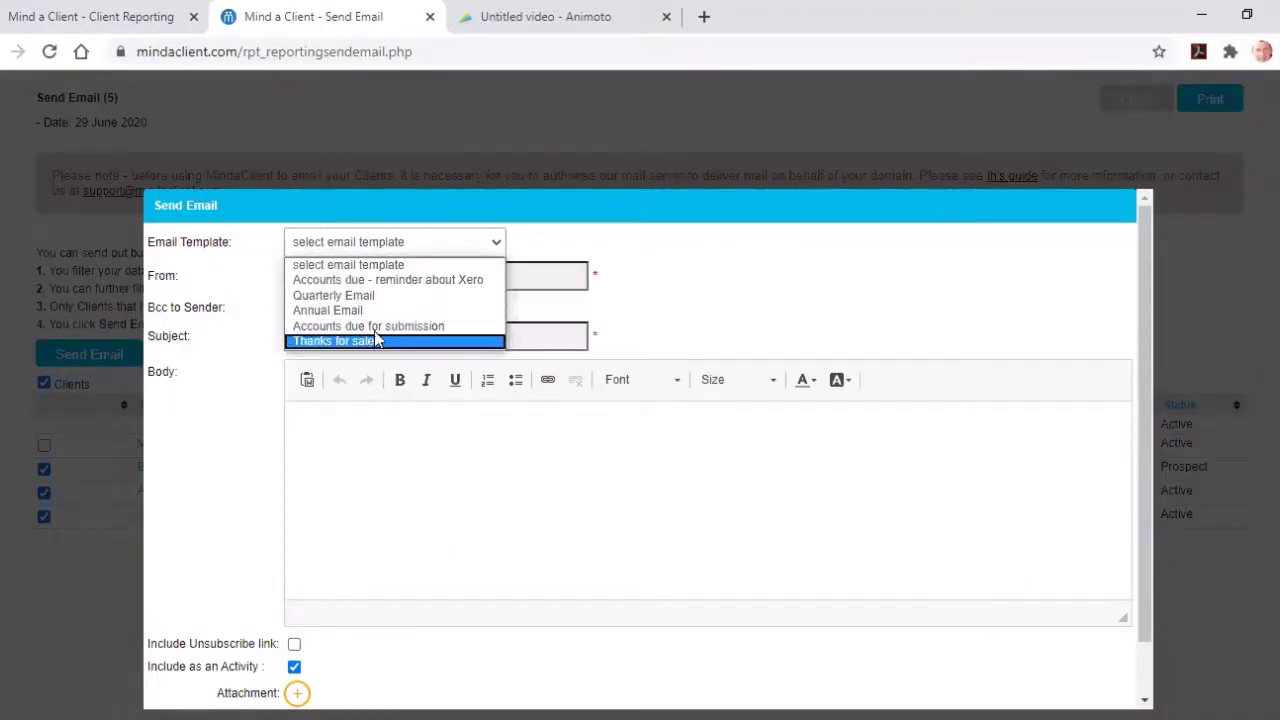
click(690, 289)
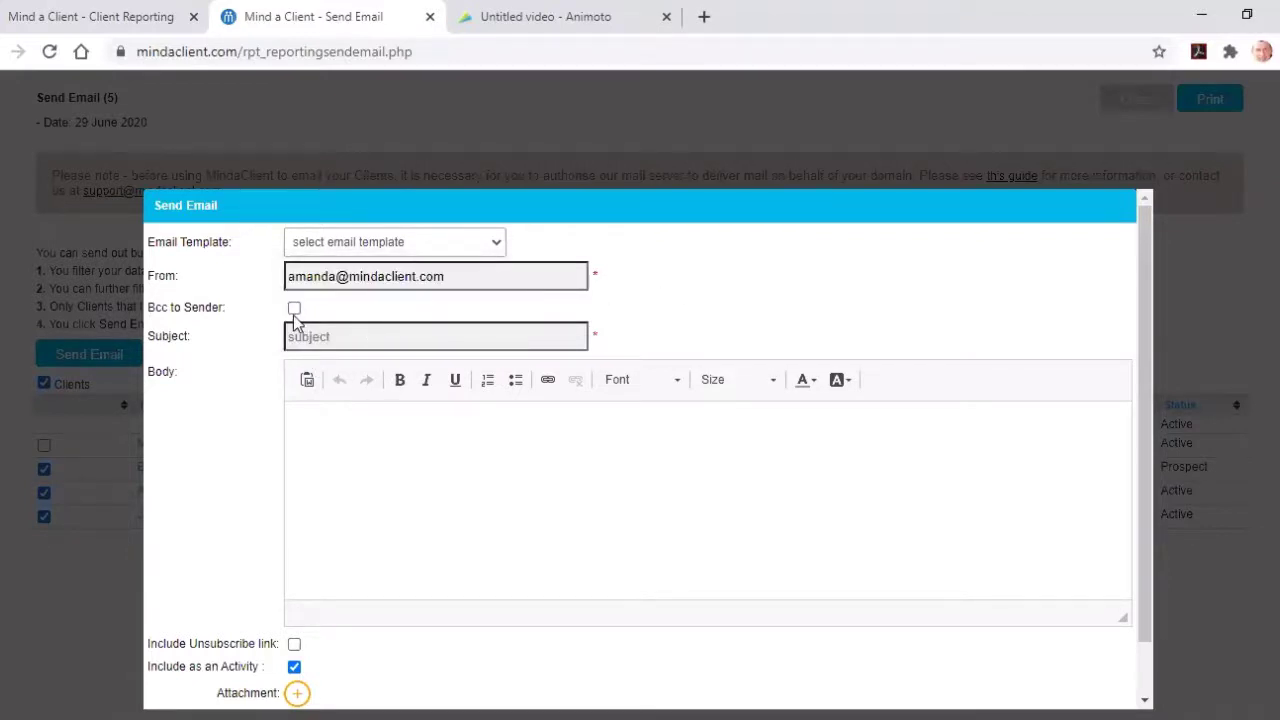
click(428, 243)
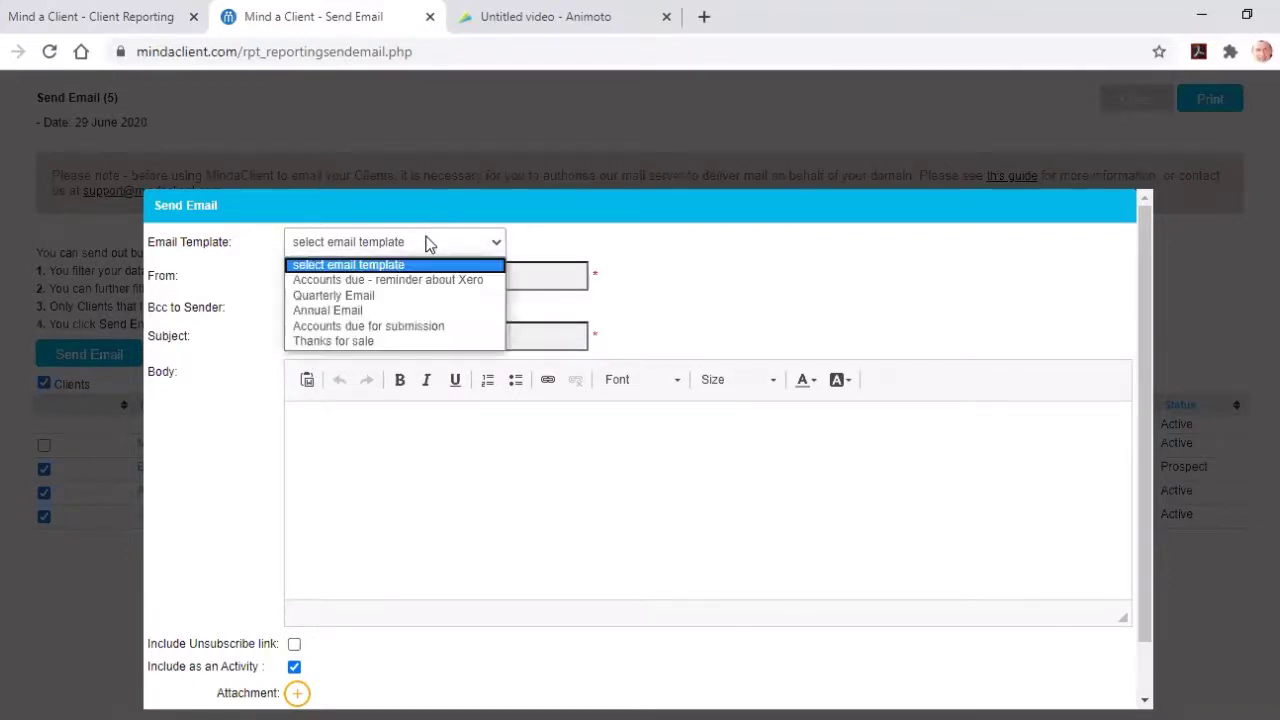
click(428, 280)
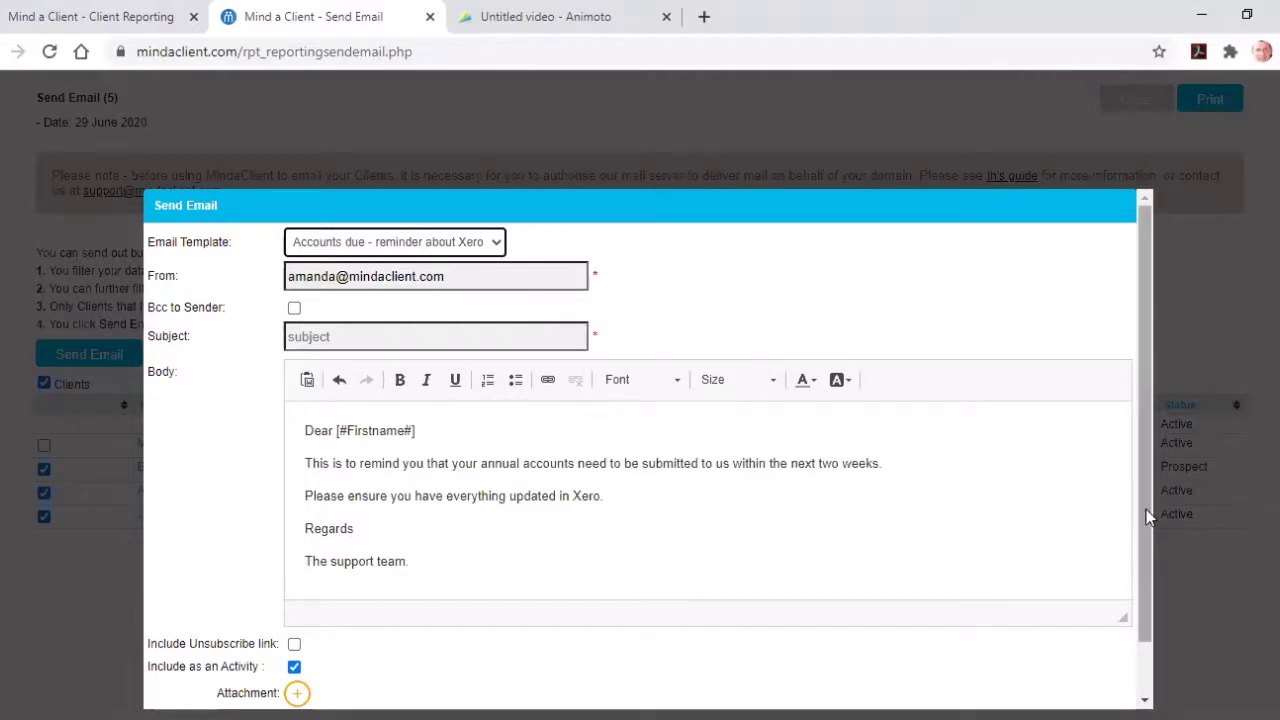
scroll(1150, 555, down, 1)
drag(1148, 555, 1154, 624)
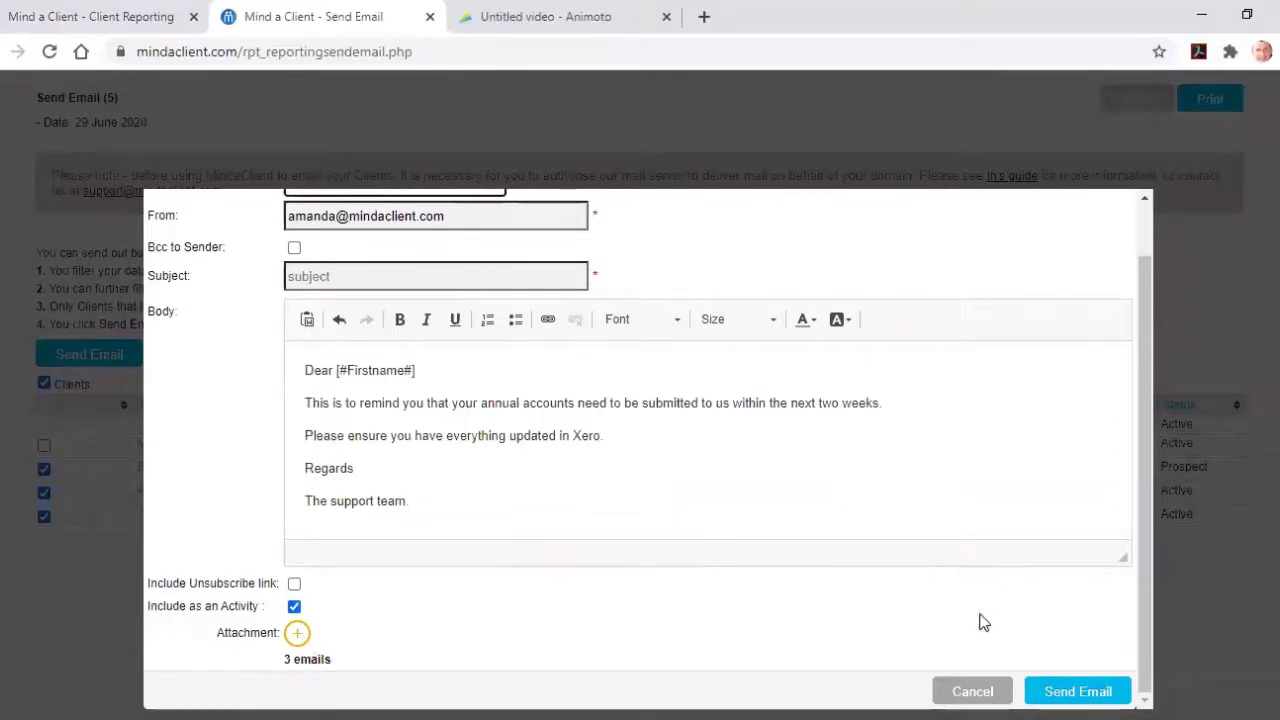
click(965, 691)
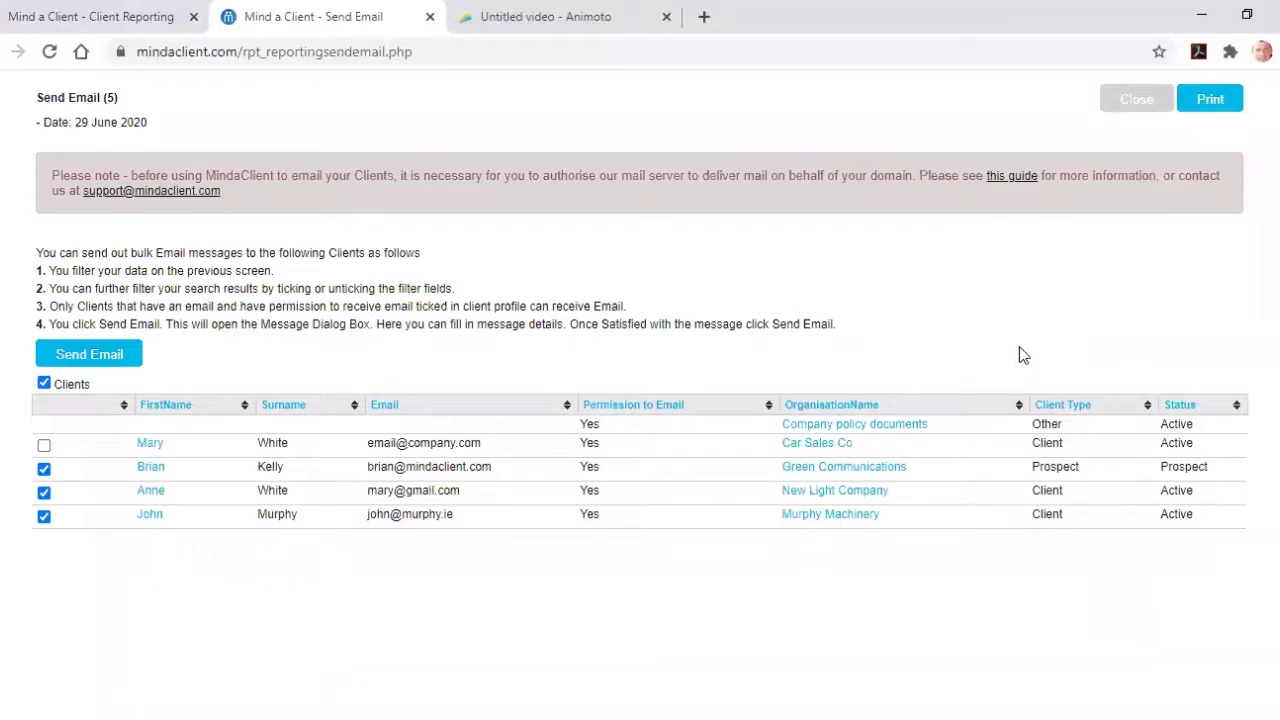
click(1133, 104)
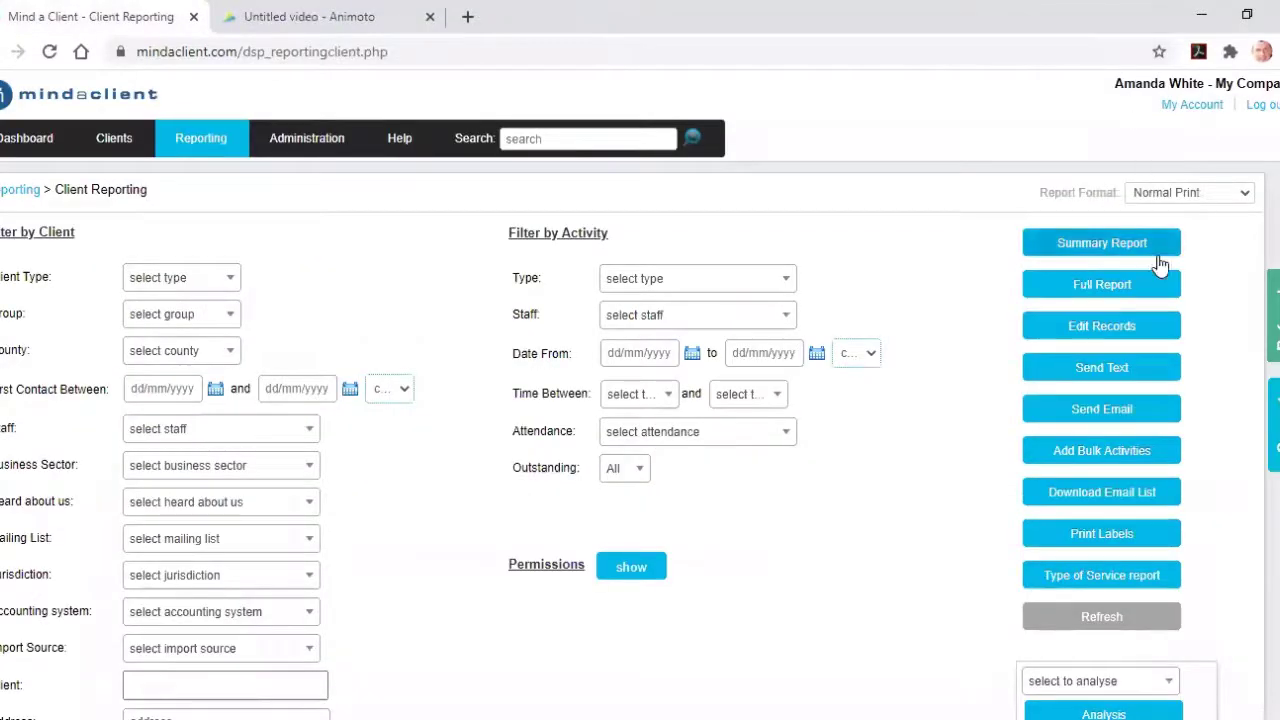
Run the Chart Analysis report by Business Sector for all clients, review the chart, and close it
click(1167, 684)
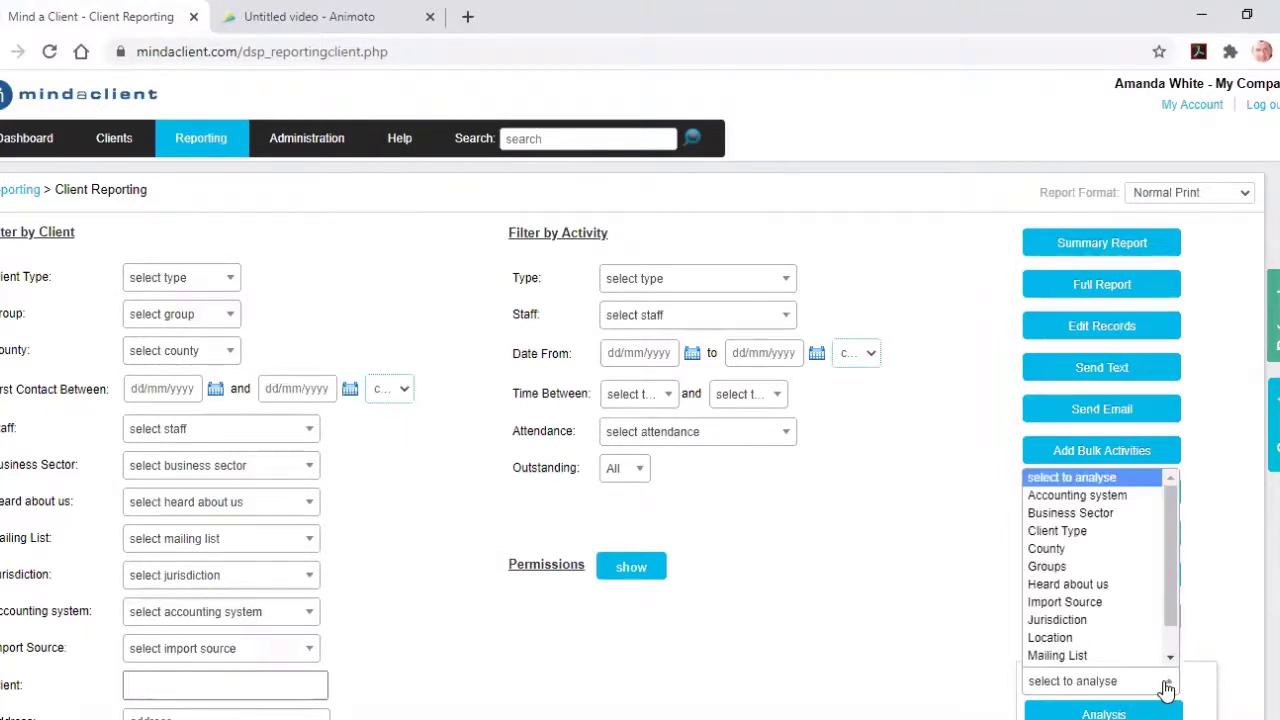
click(1108, 514)
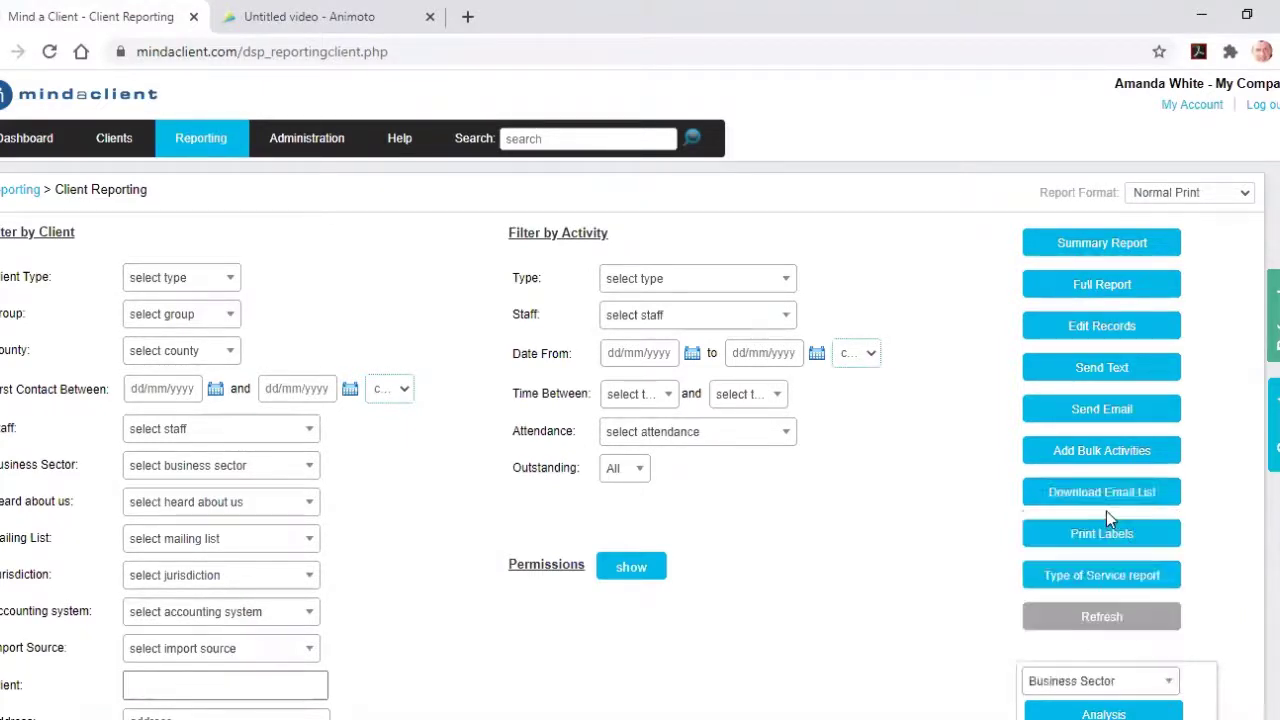
scroll(1108, 518, down, 2)
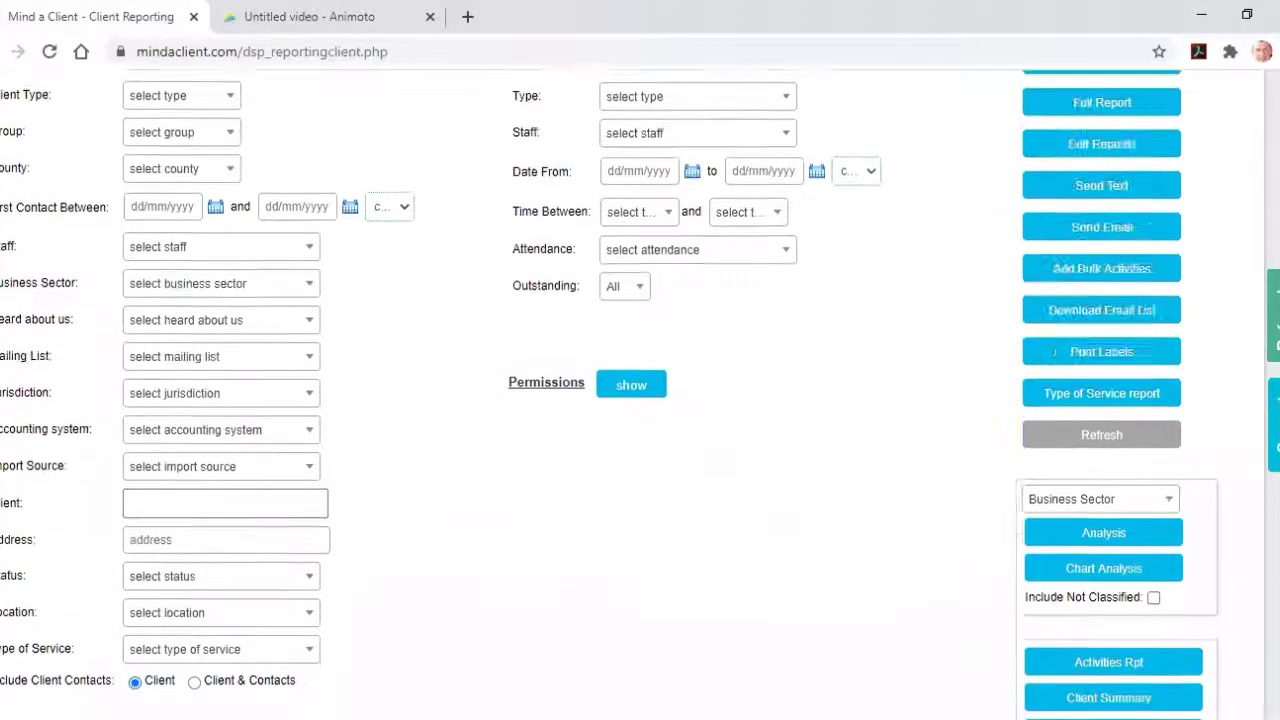
scroll(1108, 518, down, 1)
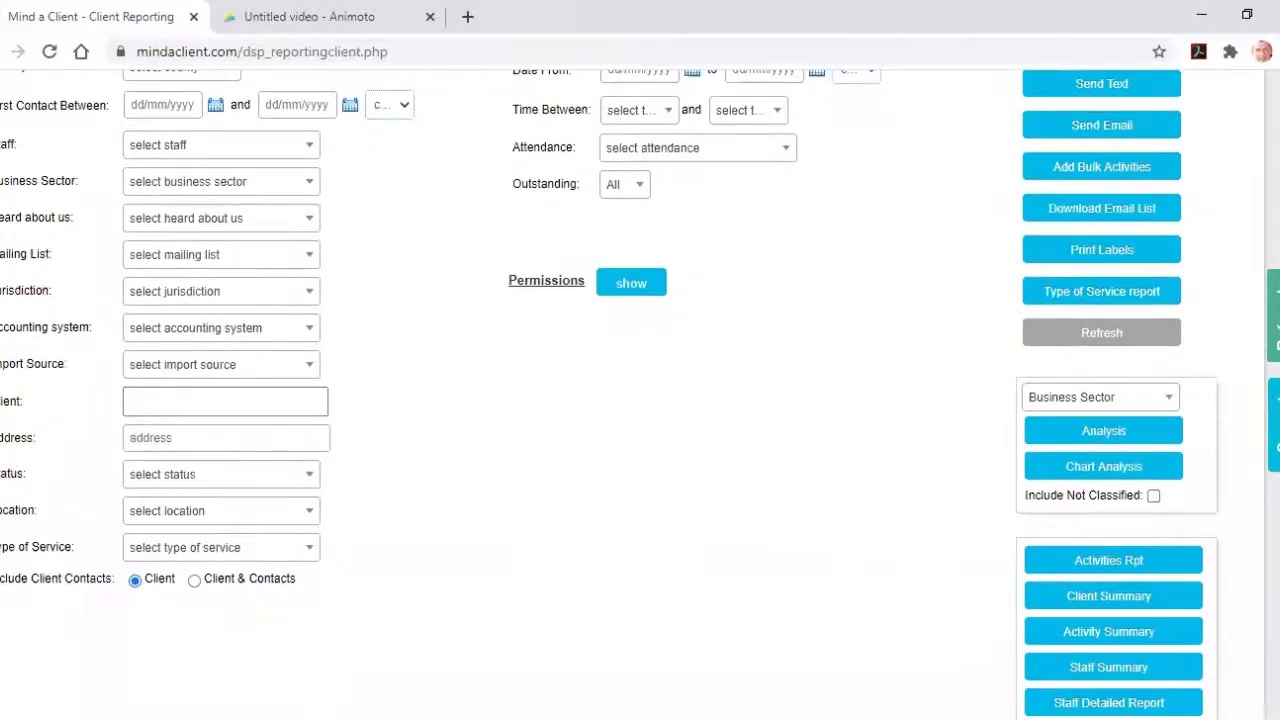
click(1093, 474)
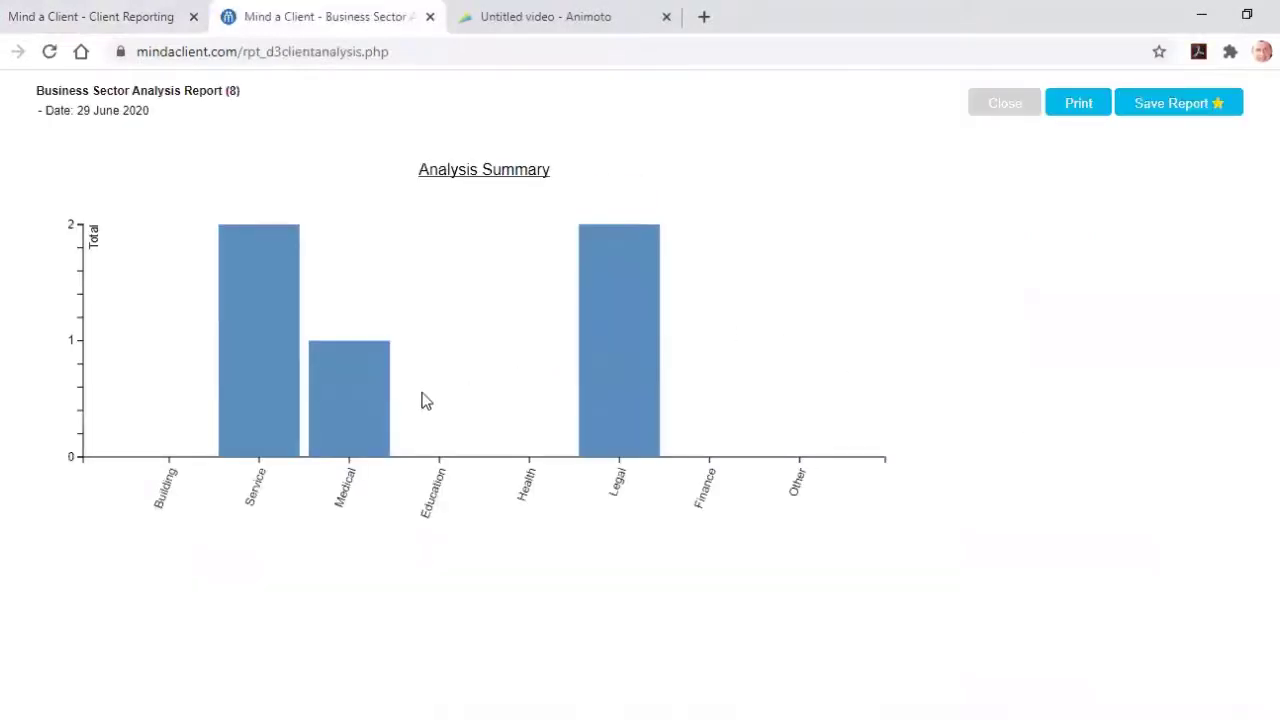
mouse_move(328, 426)
click(987, 113)
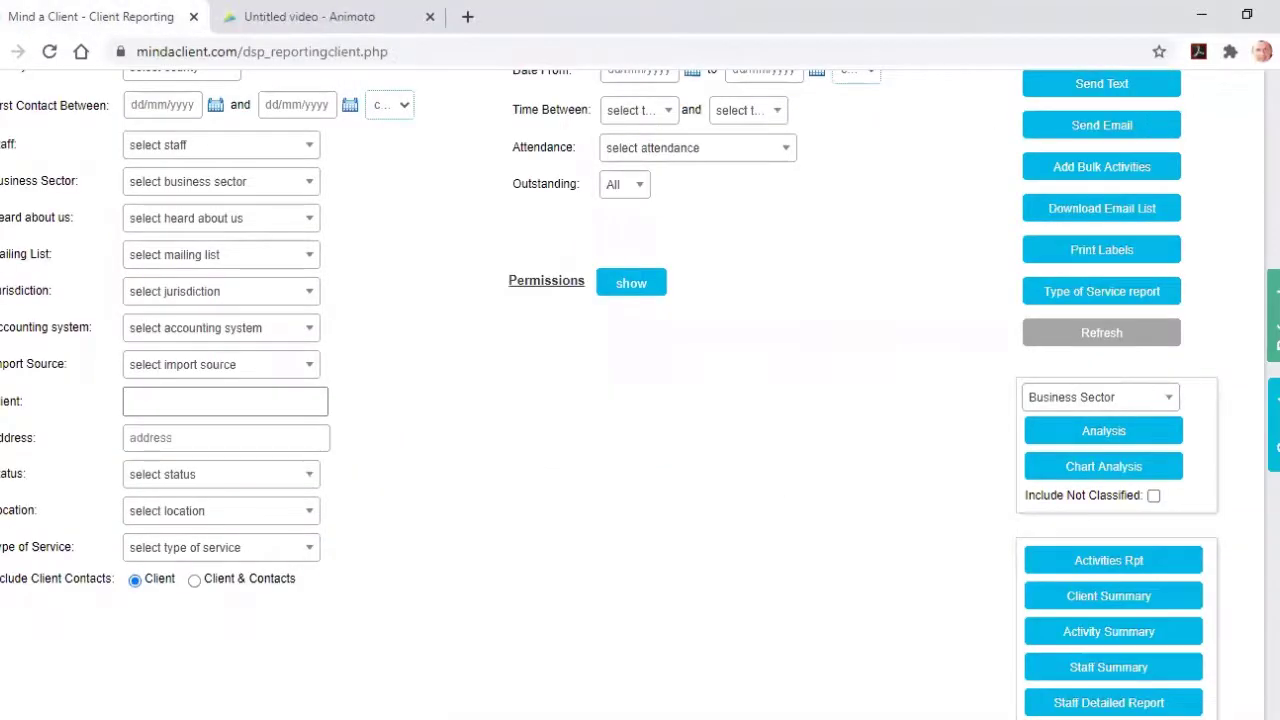
Run the Activities Report for To do items dated Next Month From Today, then close it
scroll(903, 188, up, 3)
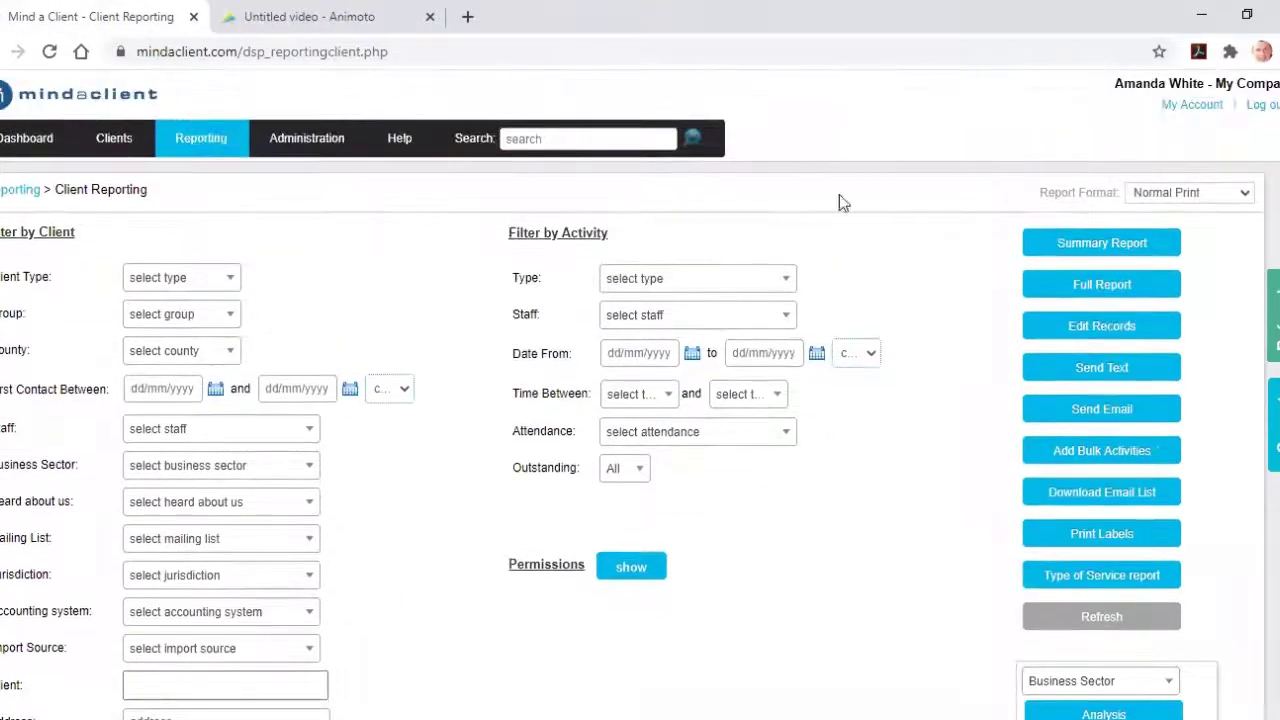
click(695, 280)
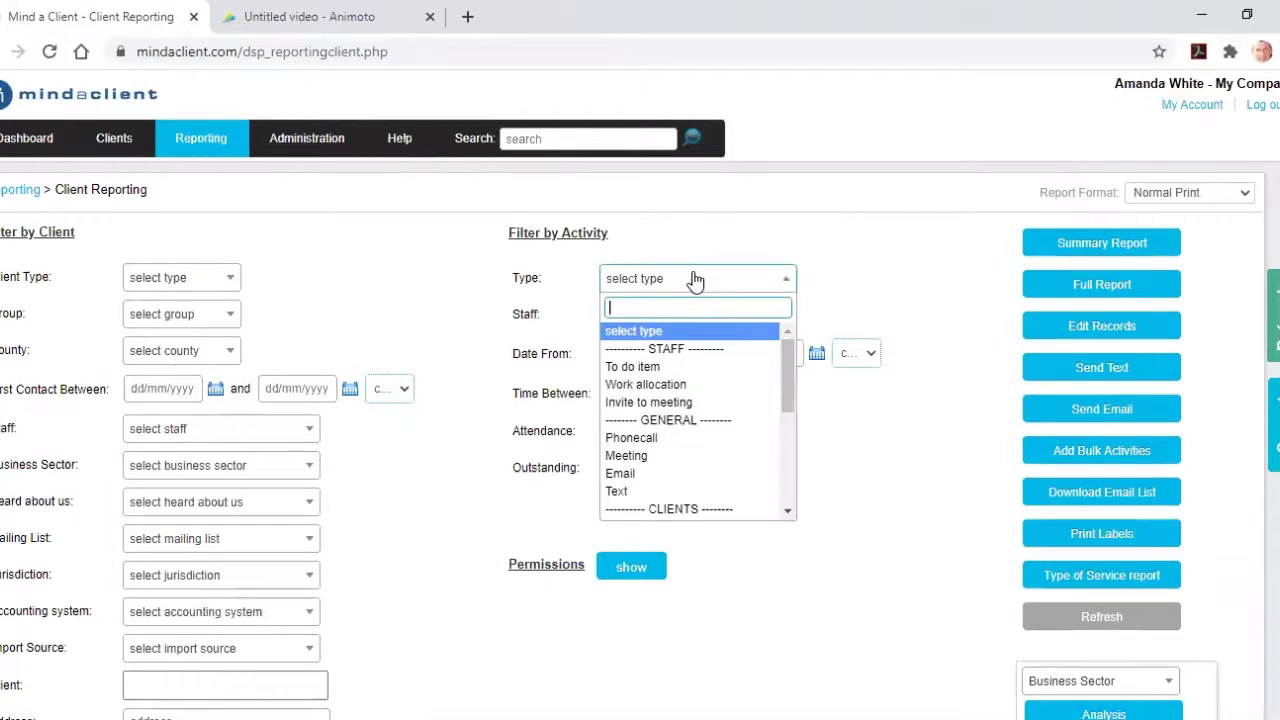
click(680, 372)
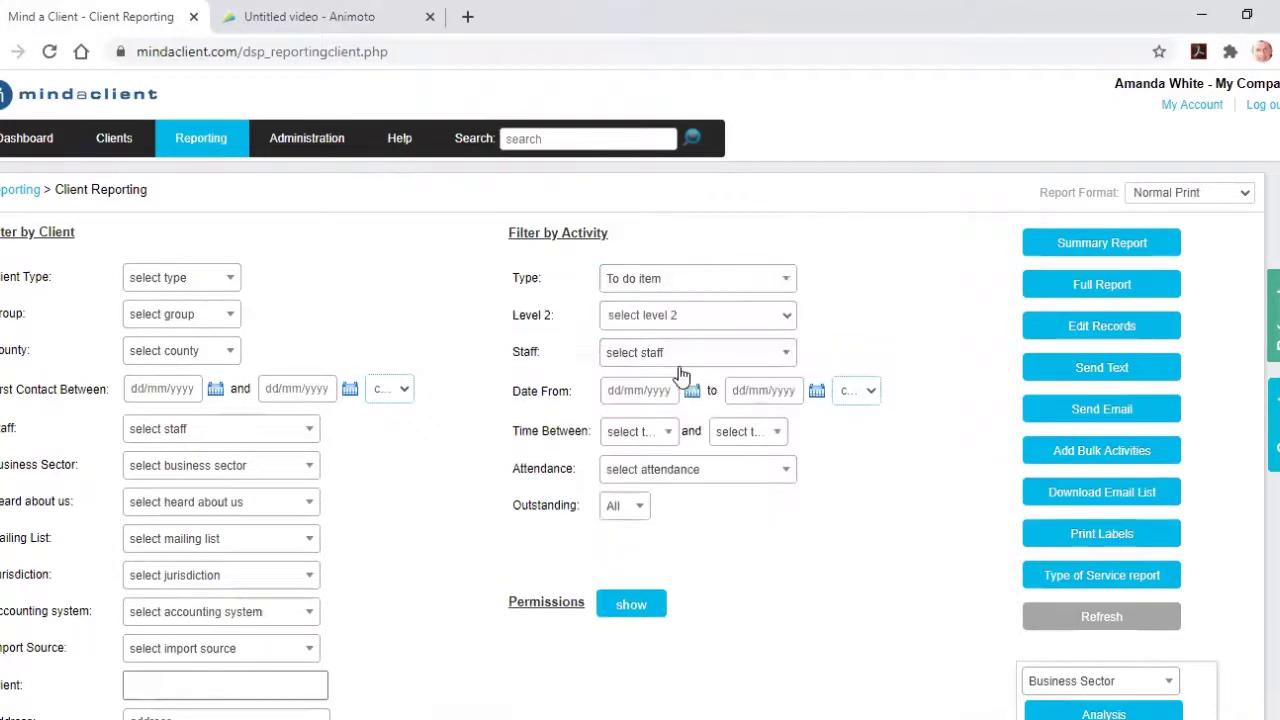
click(849, 394)
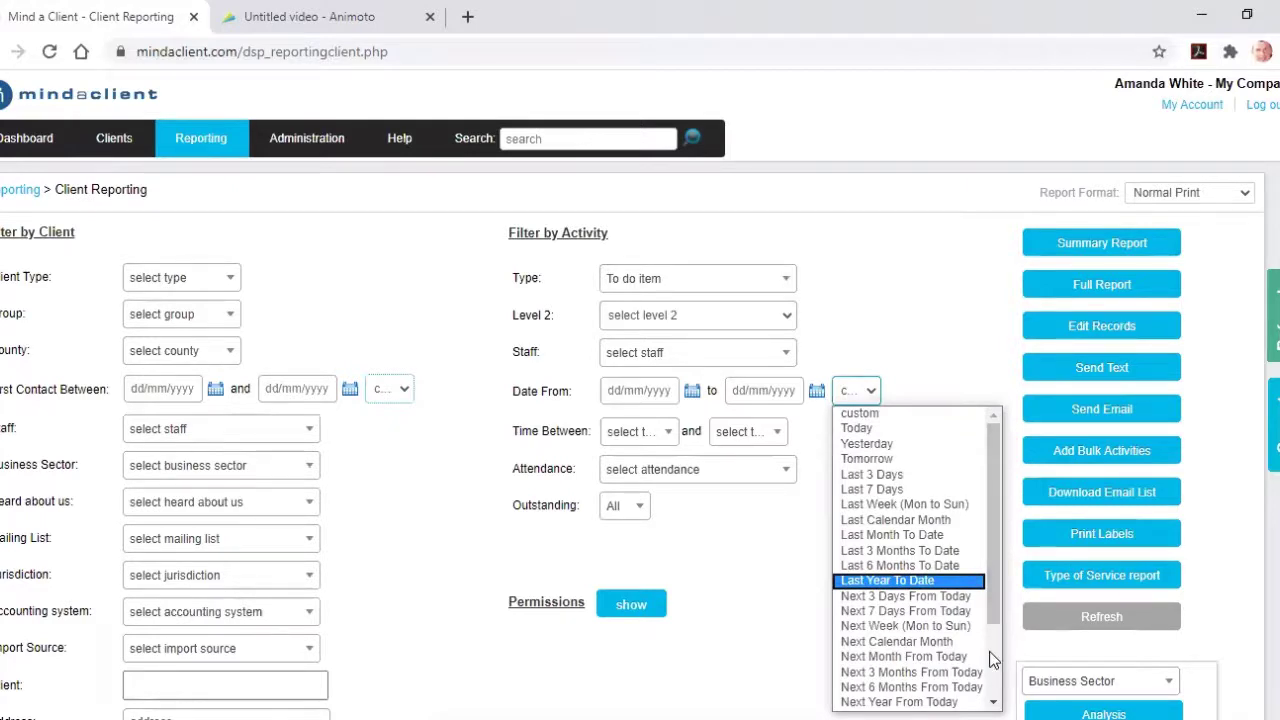
click(960, 656)
scroll(640, 400, down, 5)
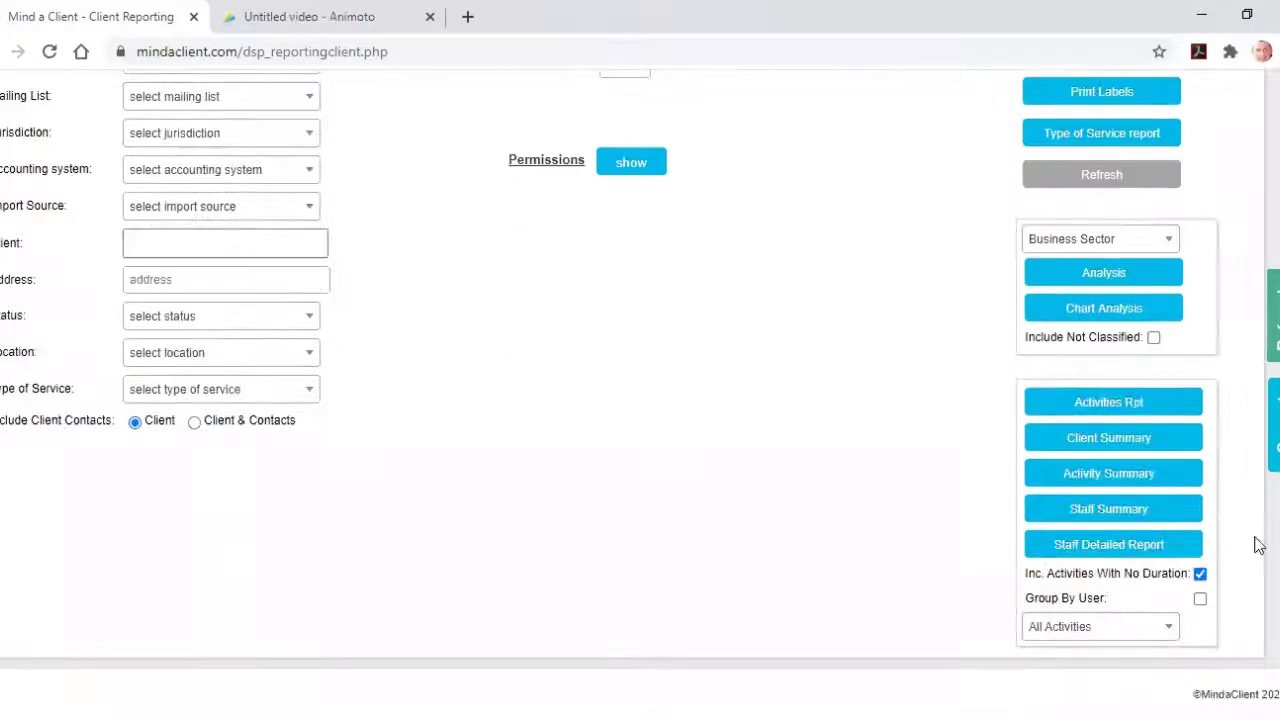
click(1124, 403)
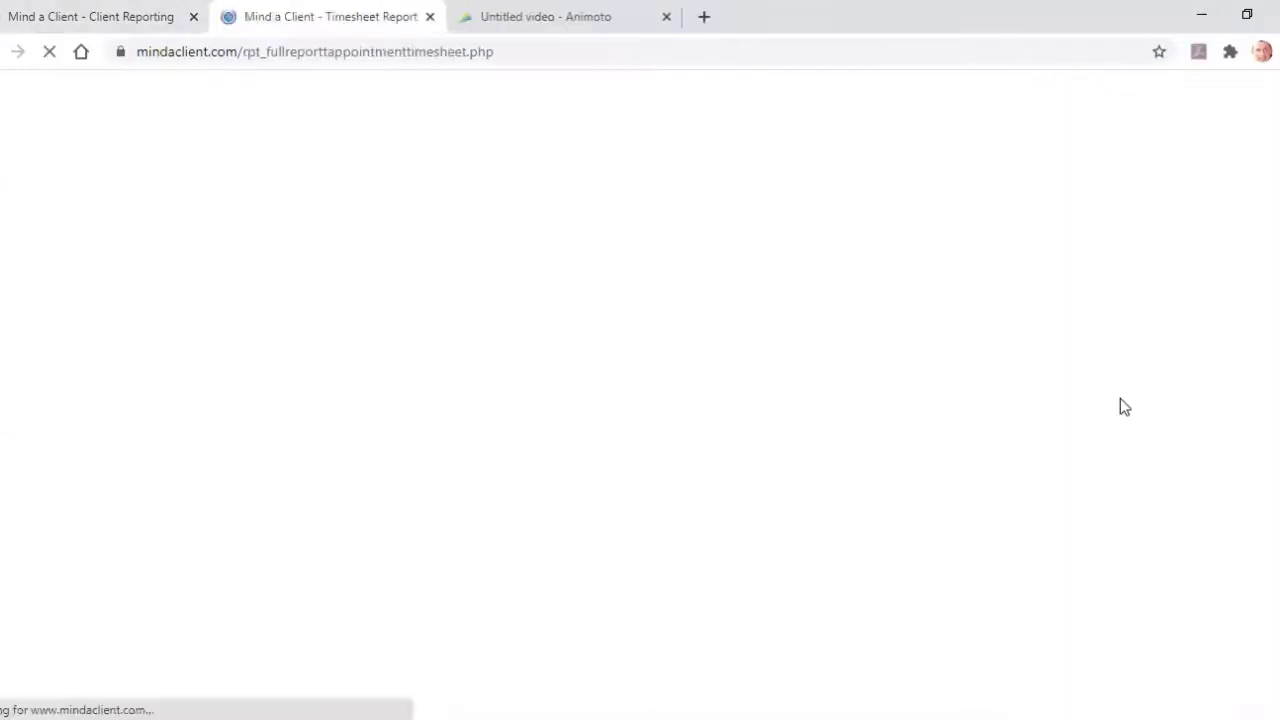
click(1130, 106)
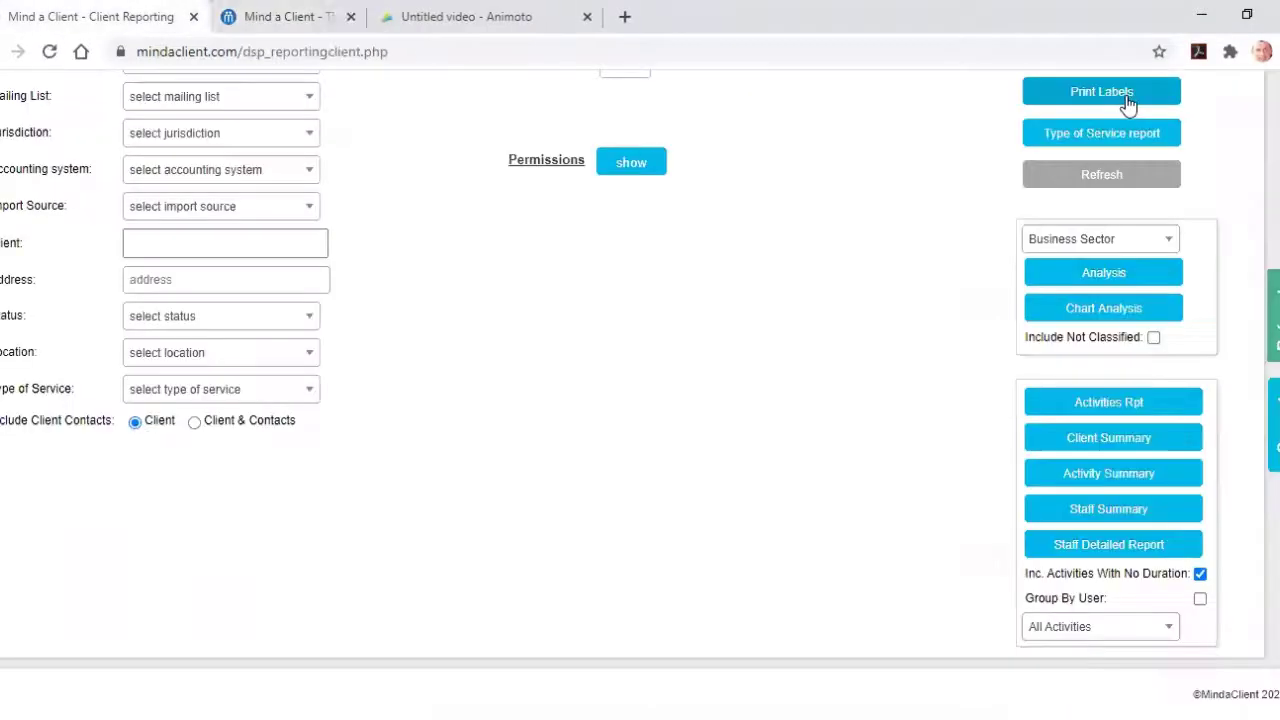
Reset the client reporting filters and run the Activities Report for all activities
scroll(1050, 108, up, 5)
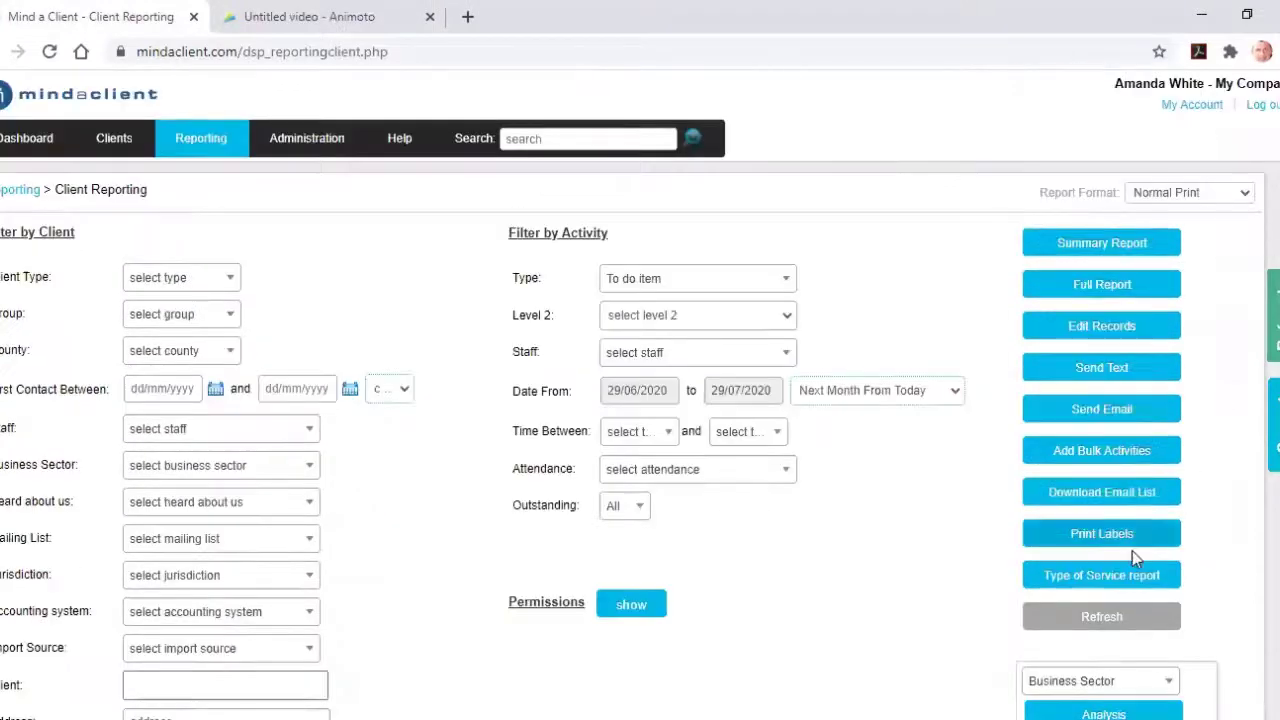
click(1096, 616)
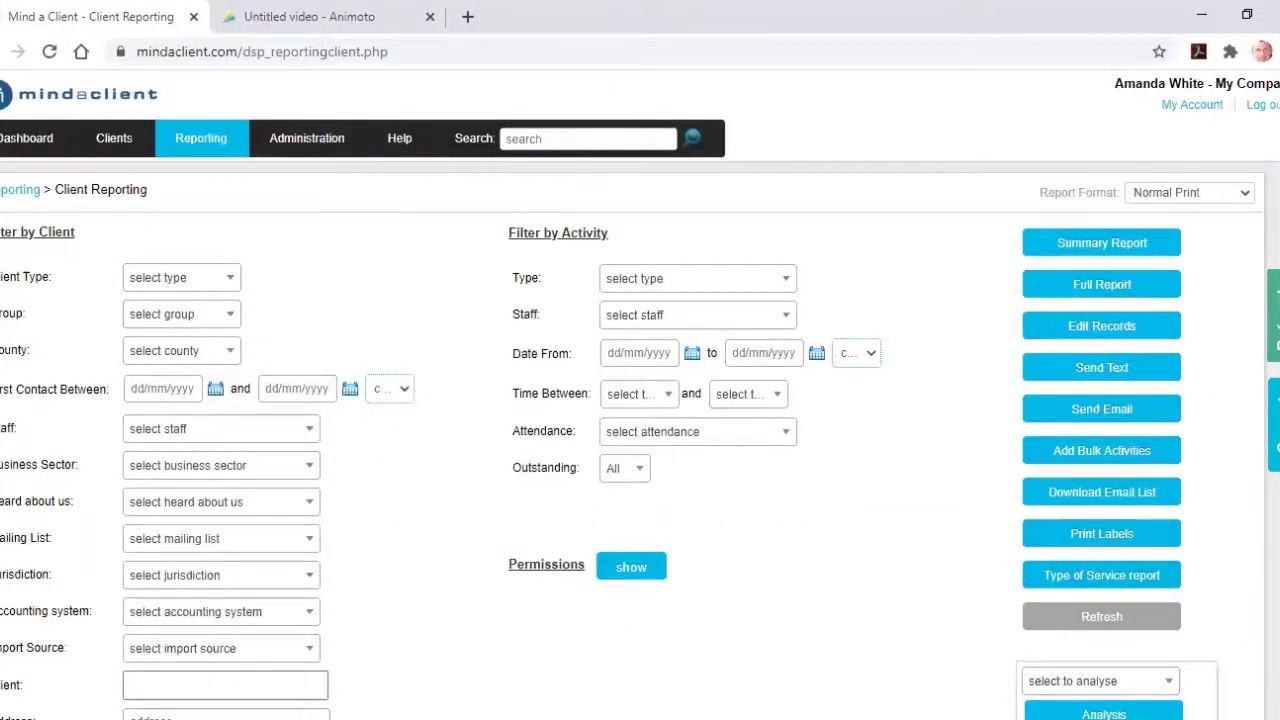
scroll(1120, 516, down, 3)
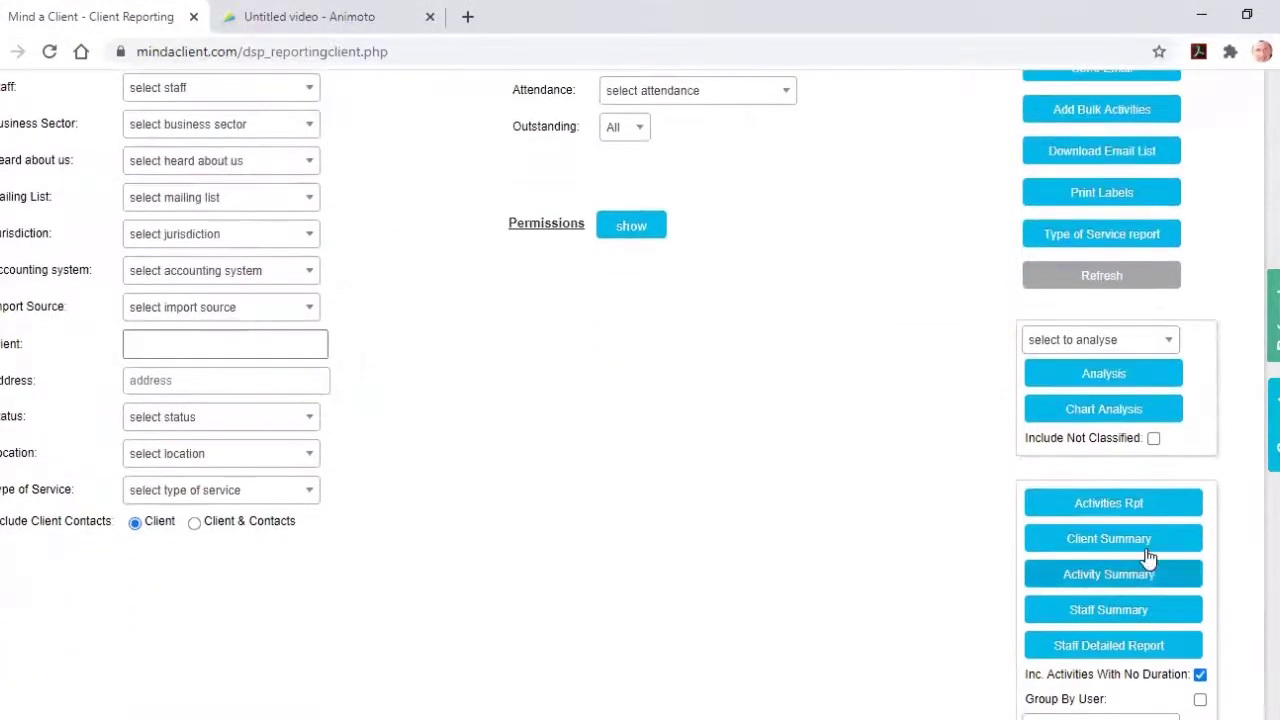
click(1110, 504)
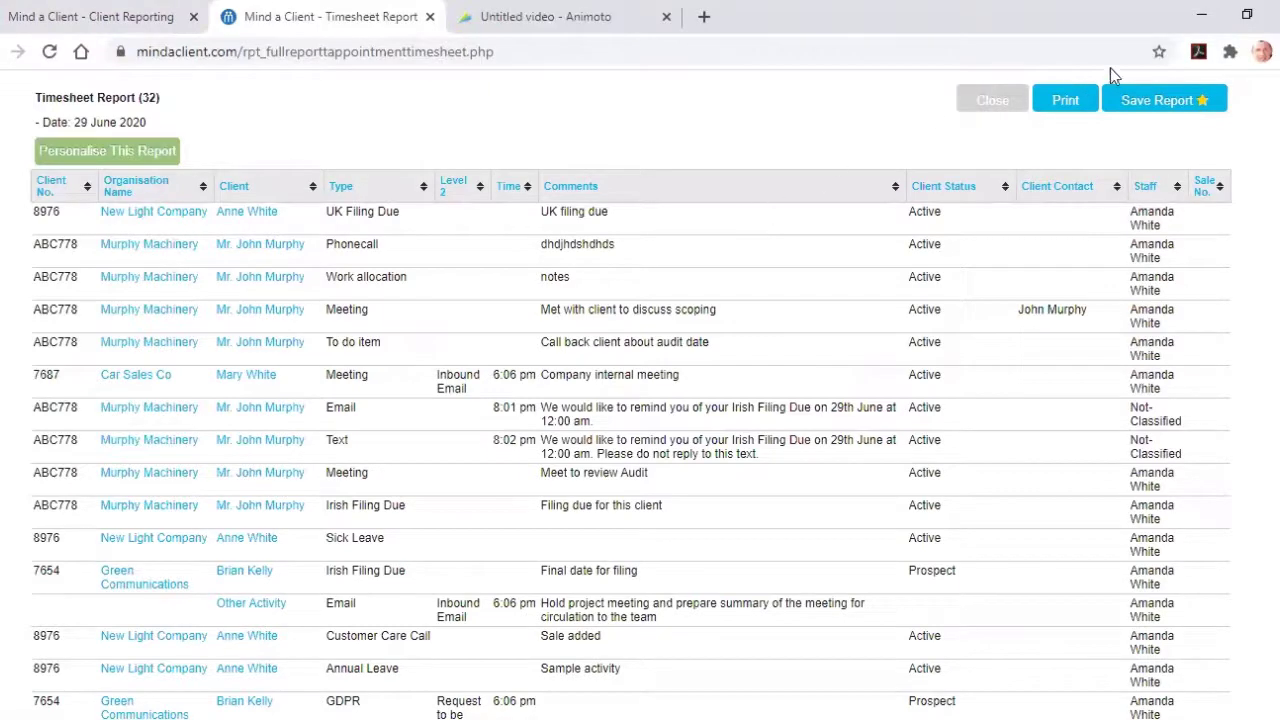
Save the timesheet report as "Outstanding list" with Display on Dashboard enabled, then close the report
click(1165, 106)
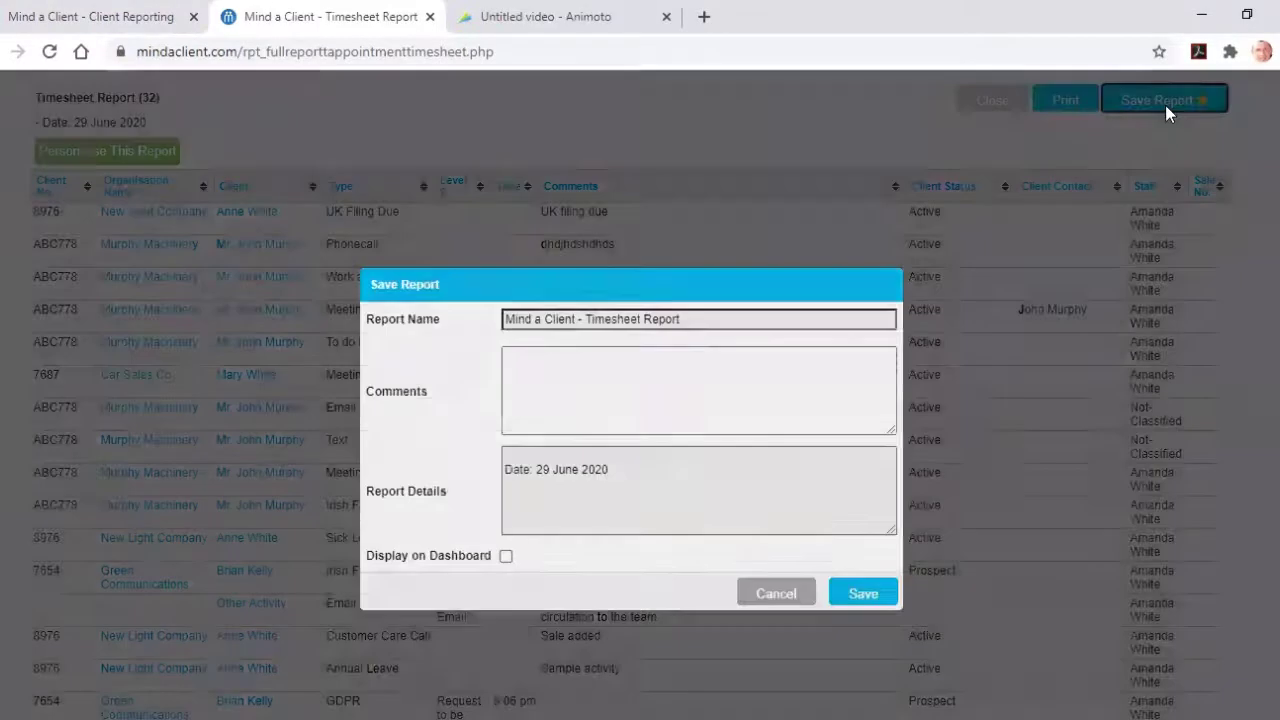
click(686, 319)
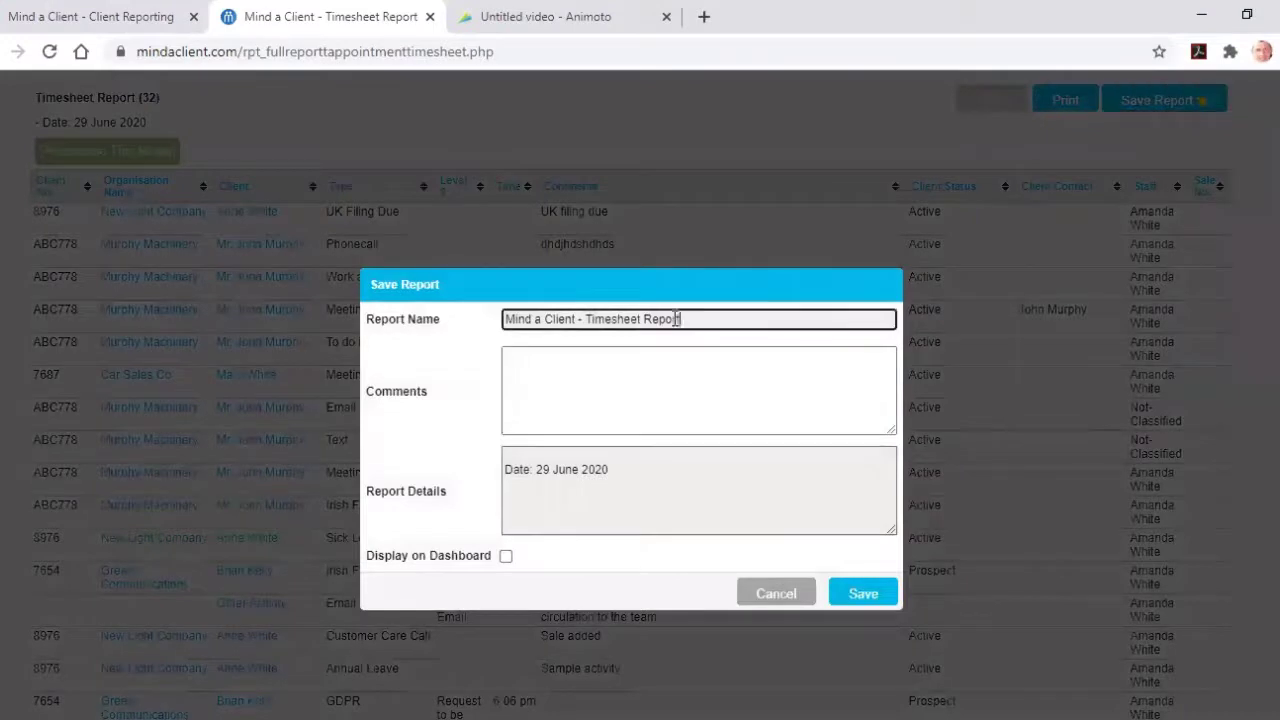
drag(686, 319, 463, 334)
text(Outstanding list)
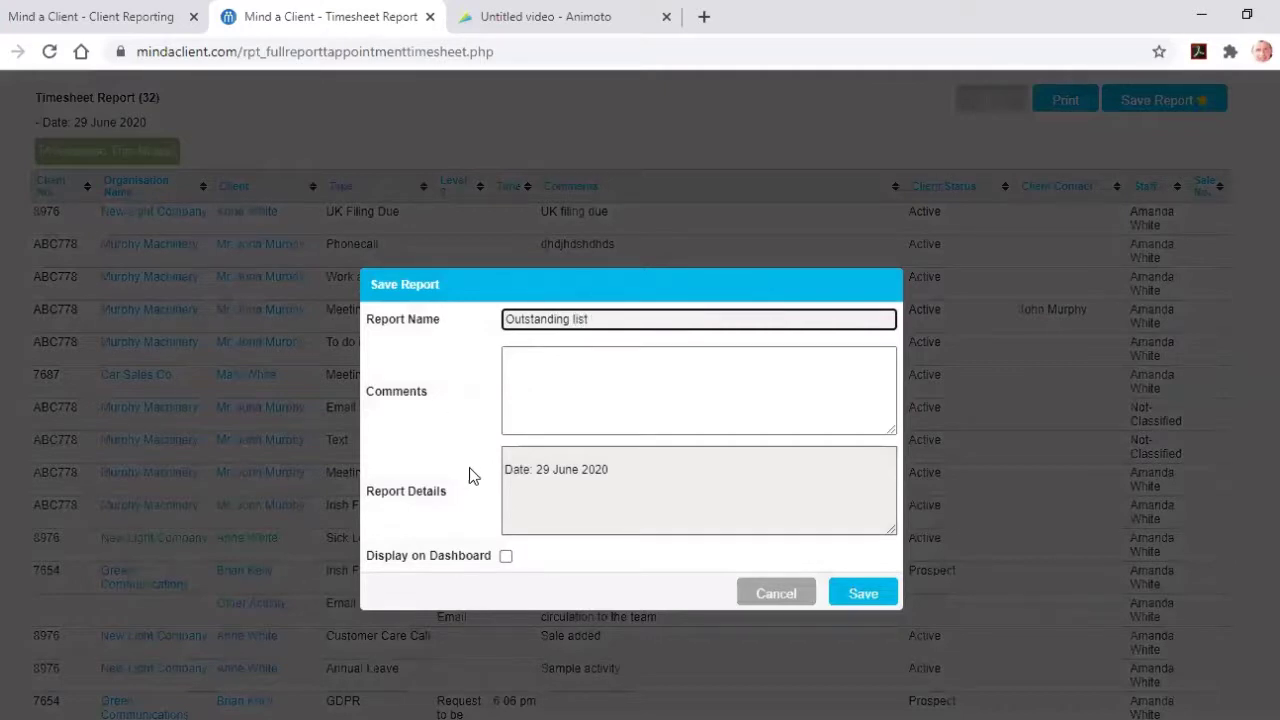
click(506, 556)
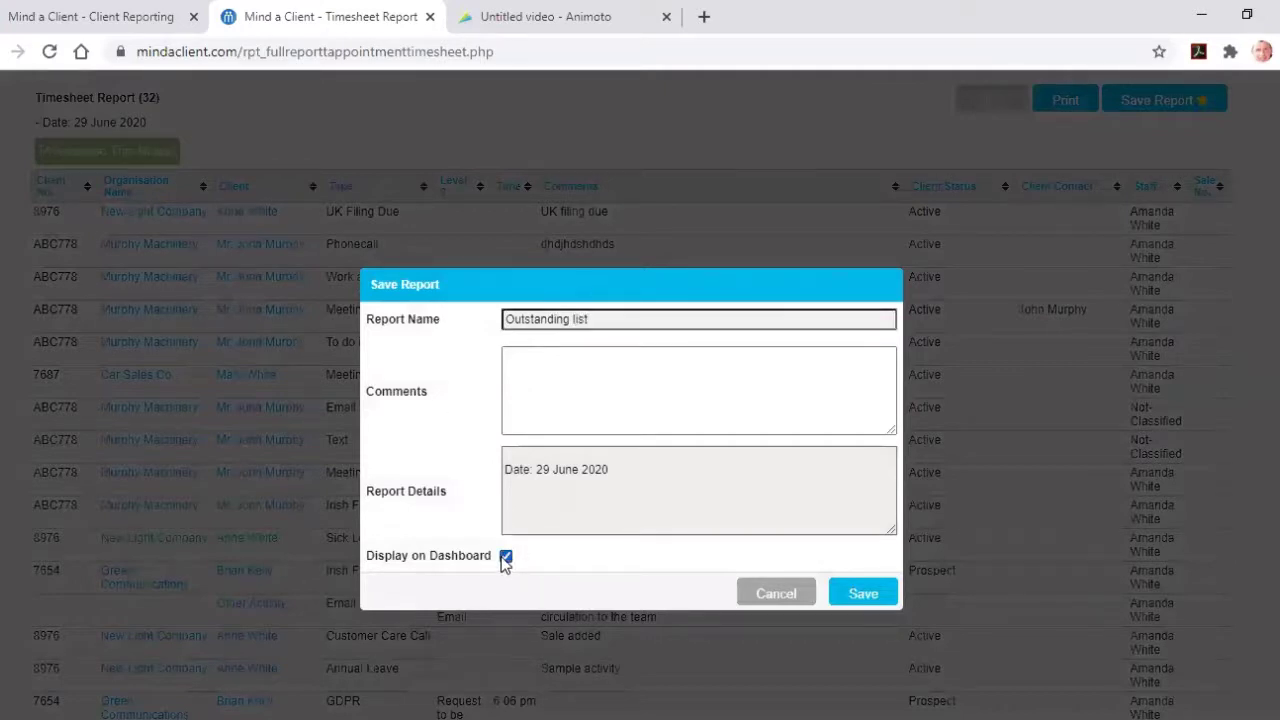
click(862, 594)
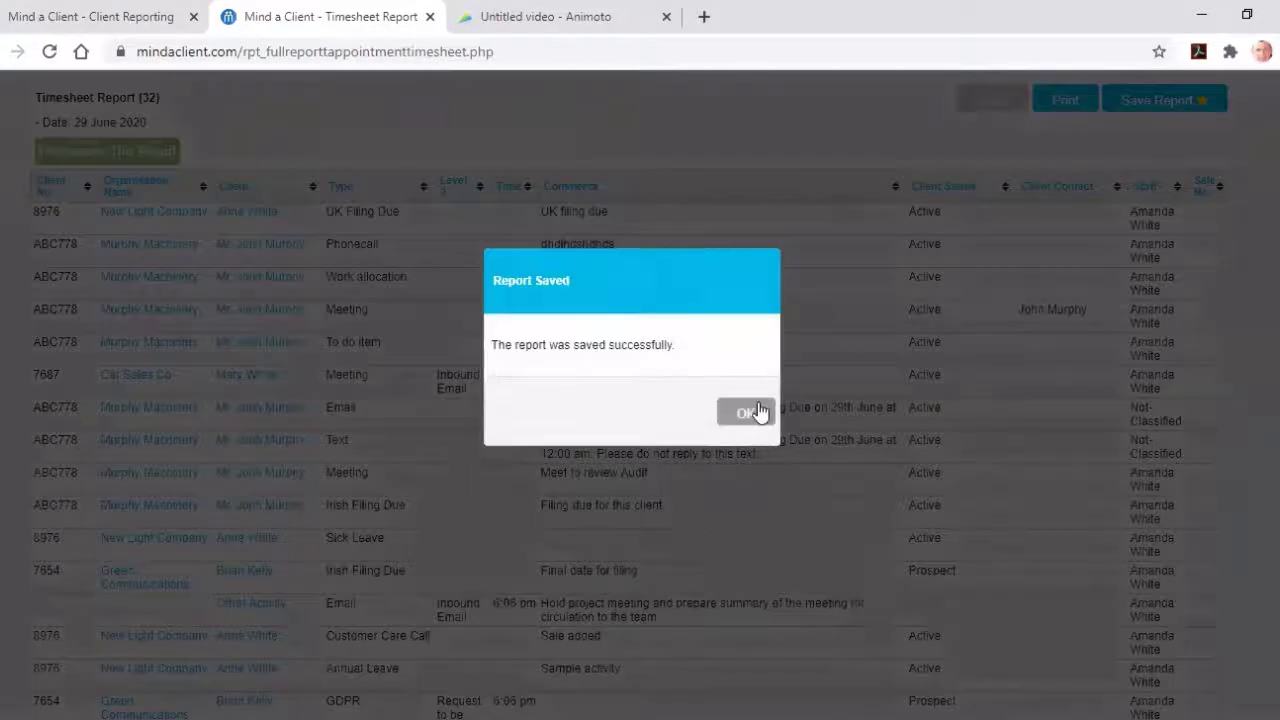
click(757, 410)
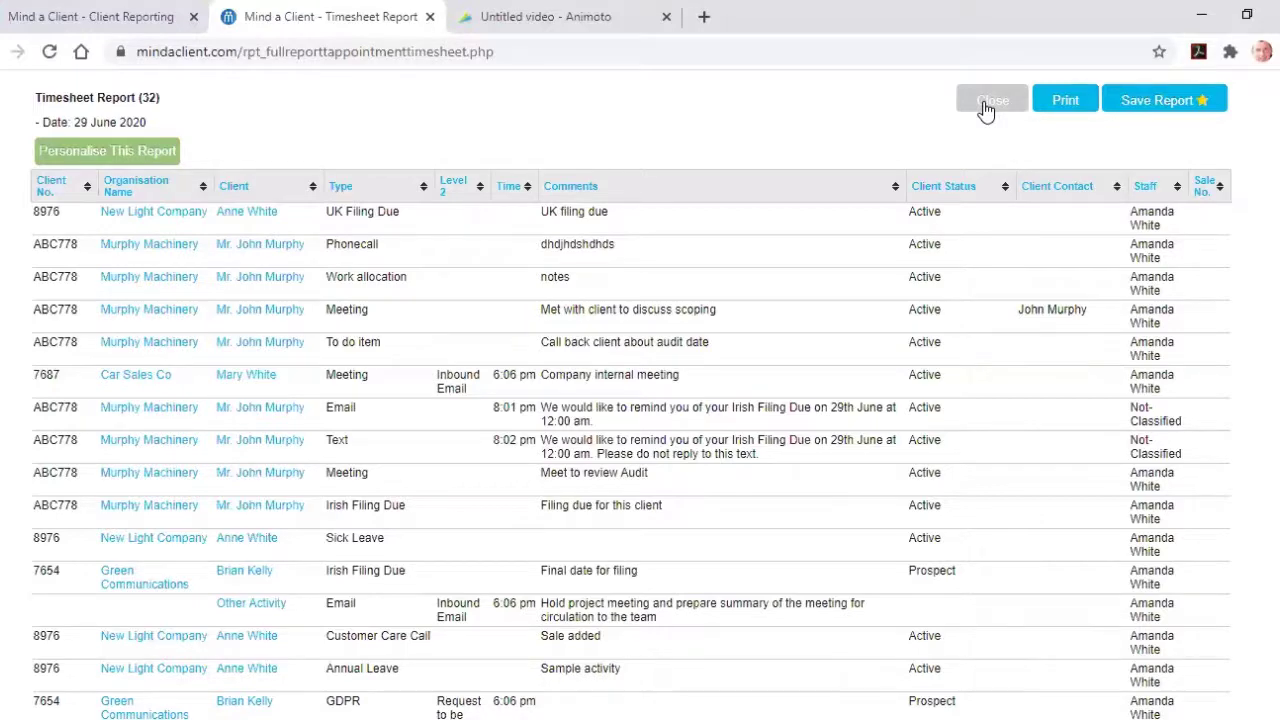
click(985, 106)
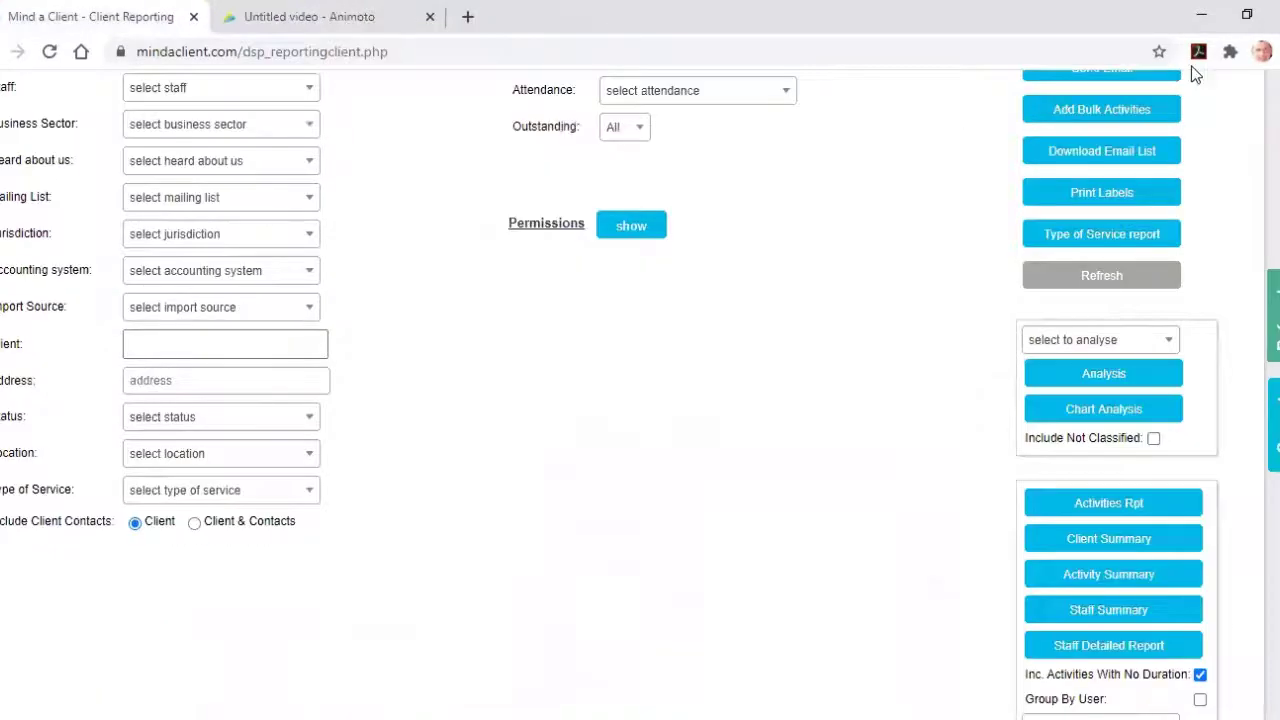
Go to the Dashboard and look through both pages of Saved Reports for the Outstanding list
scroll(640, 400, up, 4)
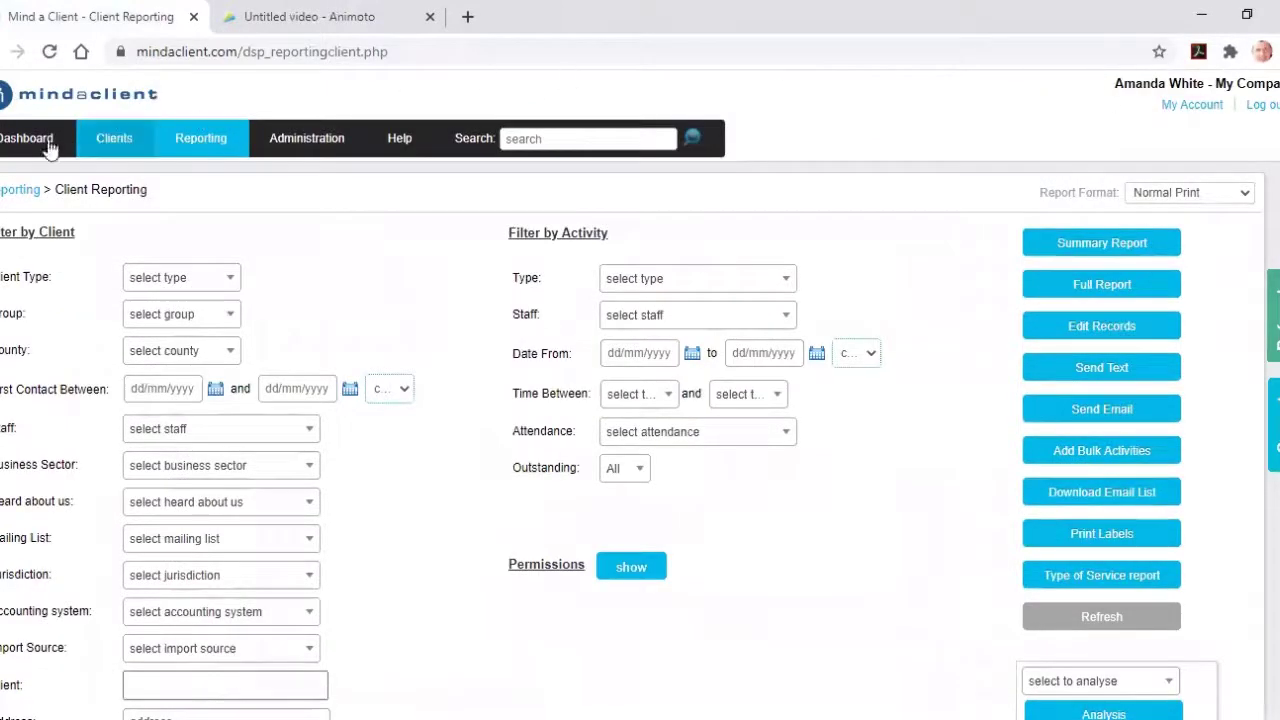
click(17, 148)
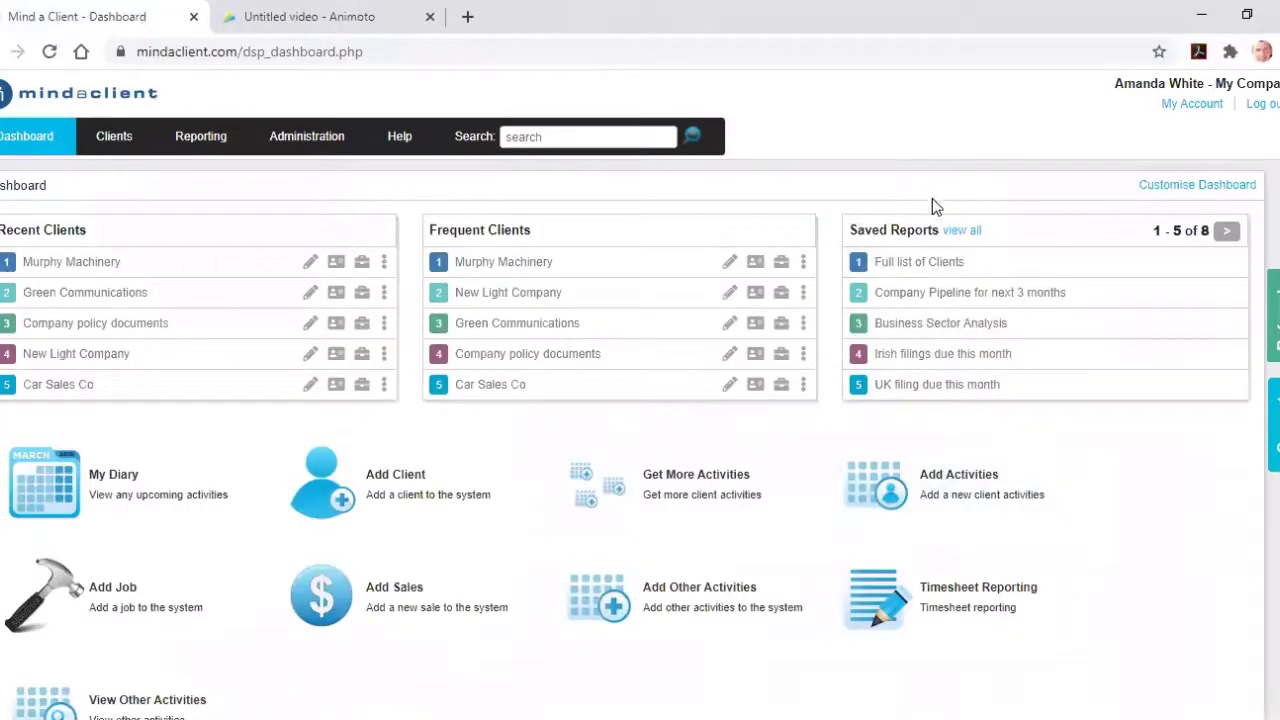
click(1228, 232)
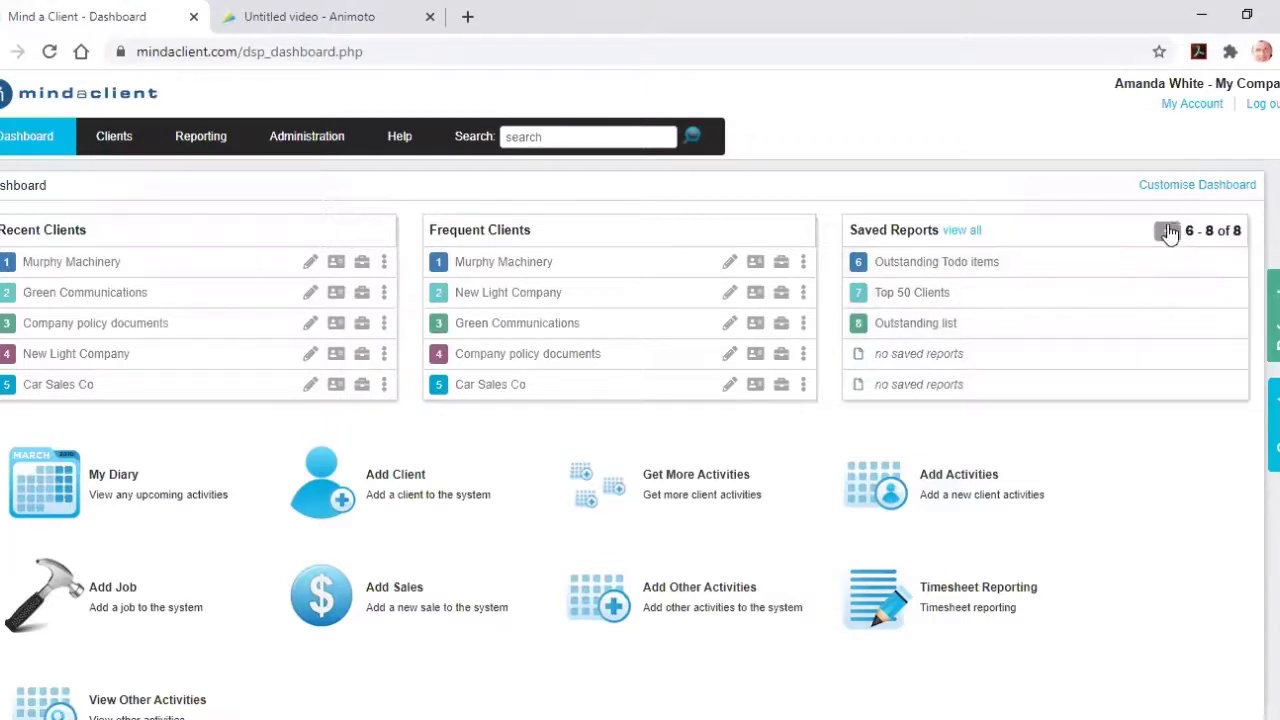
click(1168, 232)
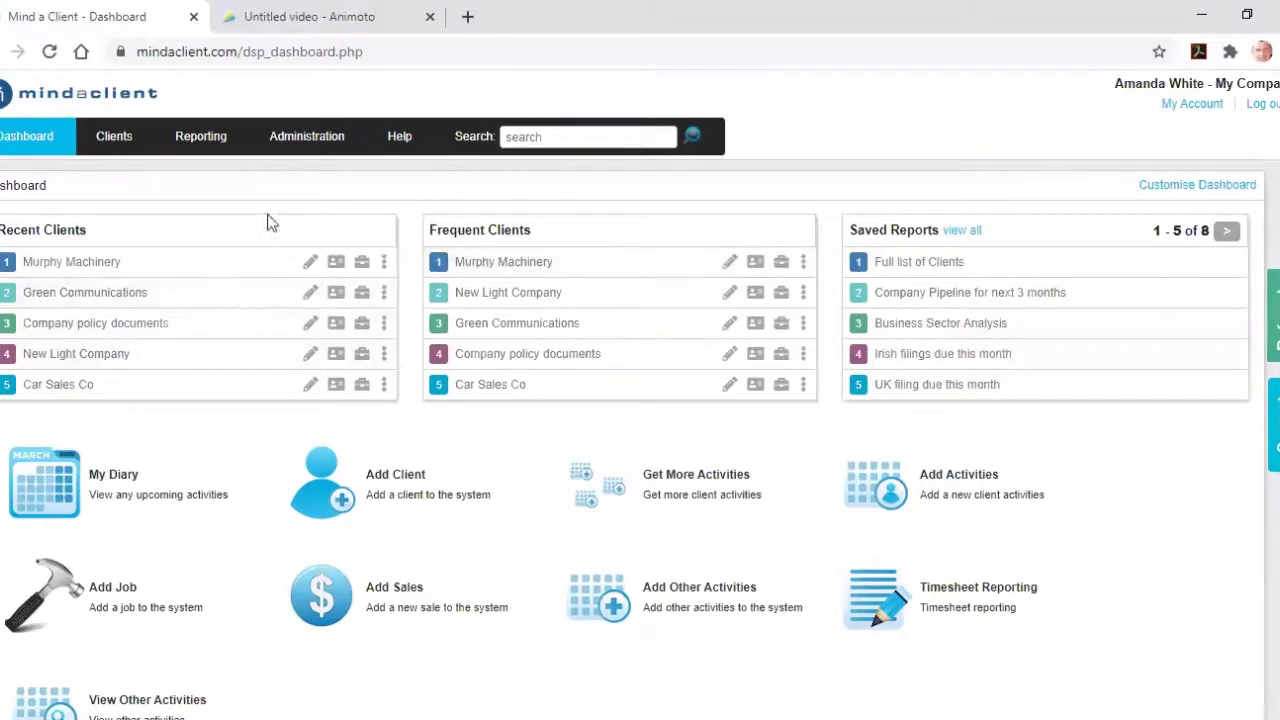
Open Jobs Reporting and examine the available job type filter options
click(204, 142)
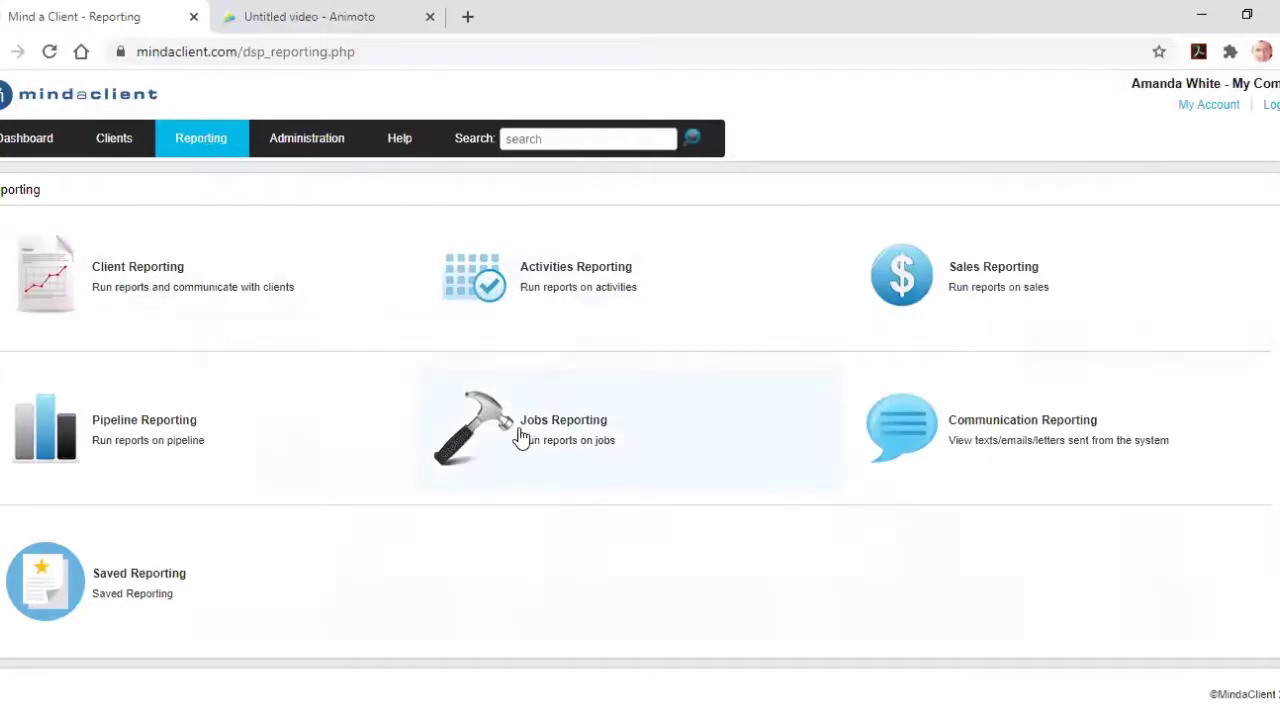
click(520, 437)
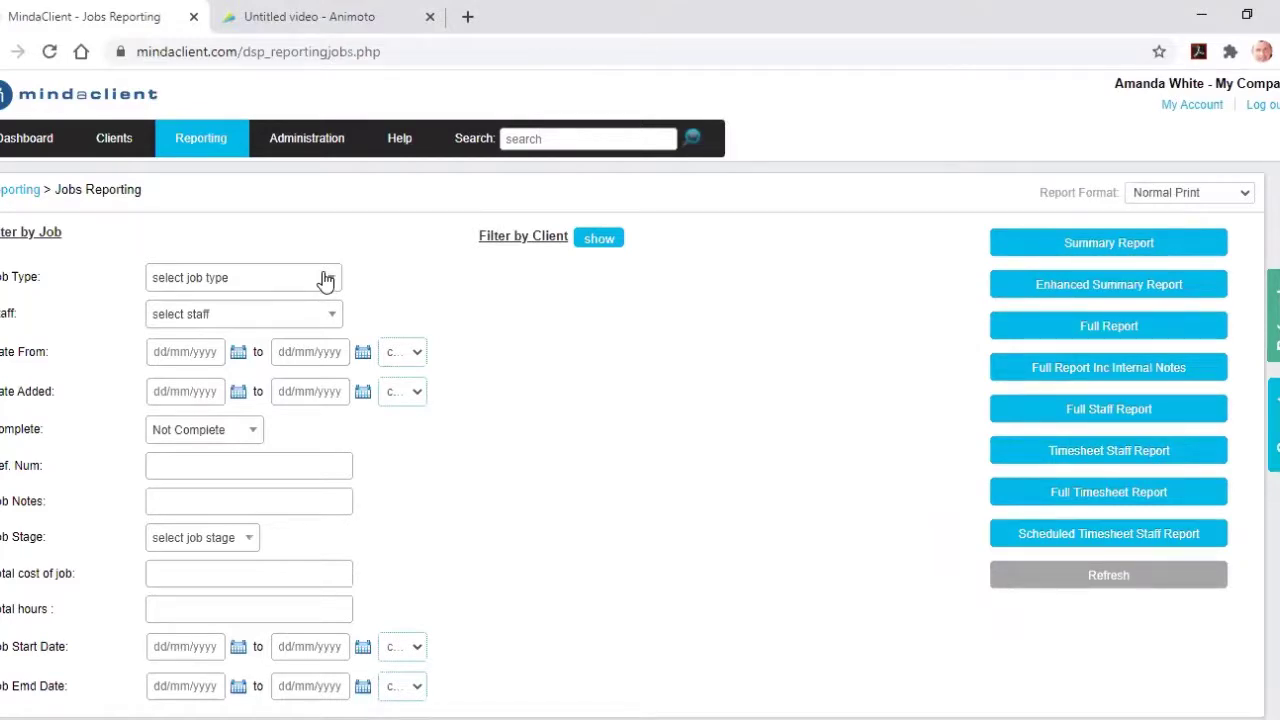
click(326, 280)
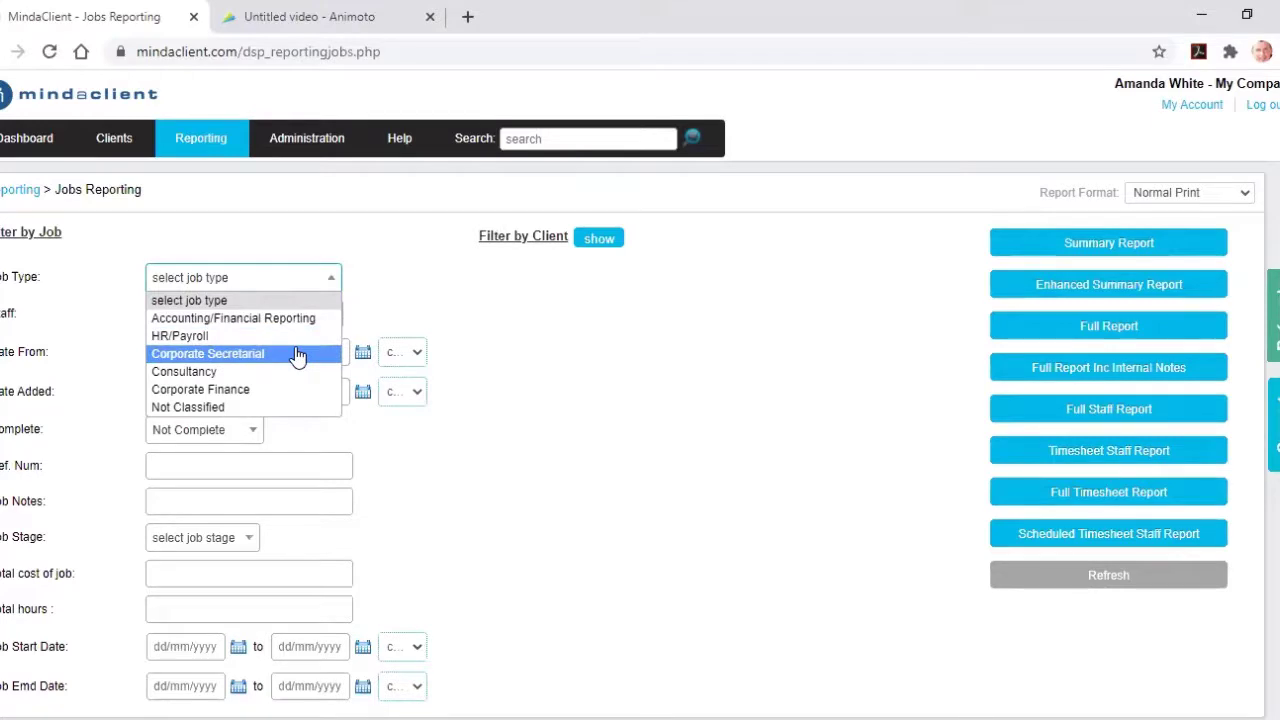
click(527, 331)
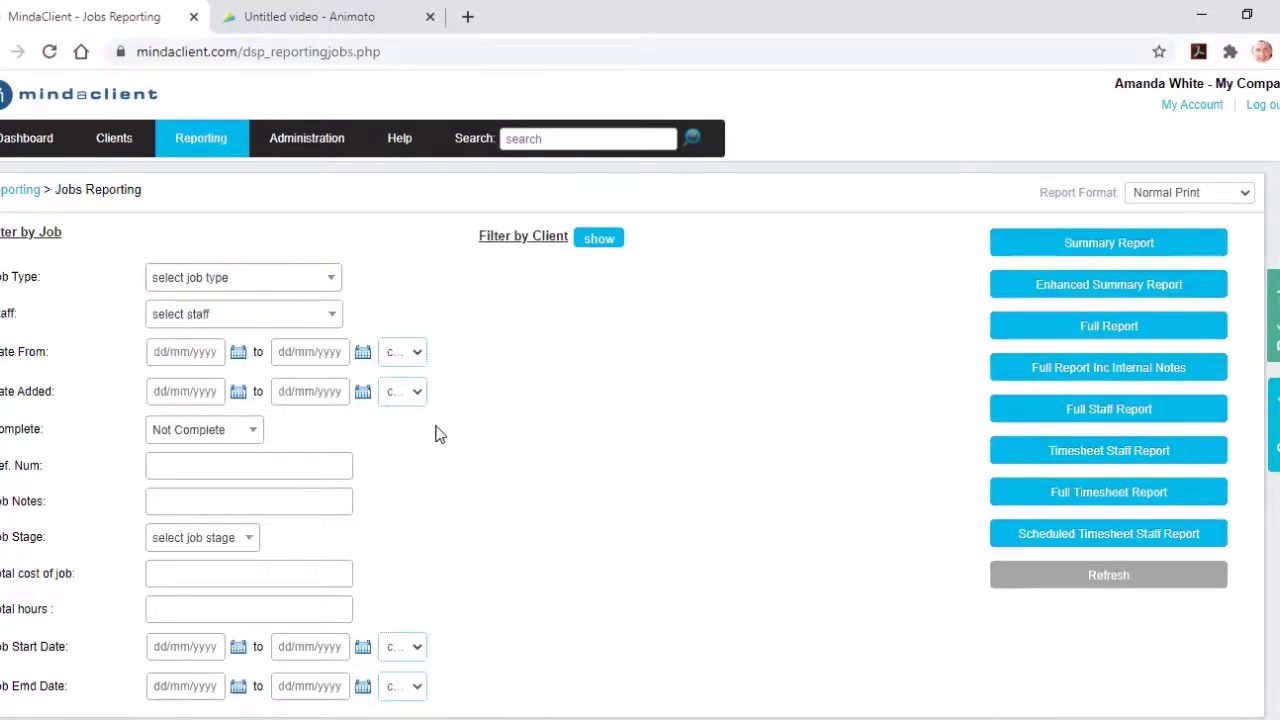
Check the staff filter options, then run the Summary Report for jobs that are Not Complete
click(315, 316)
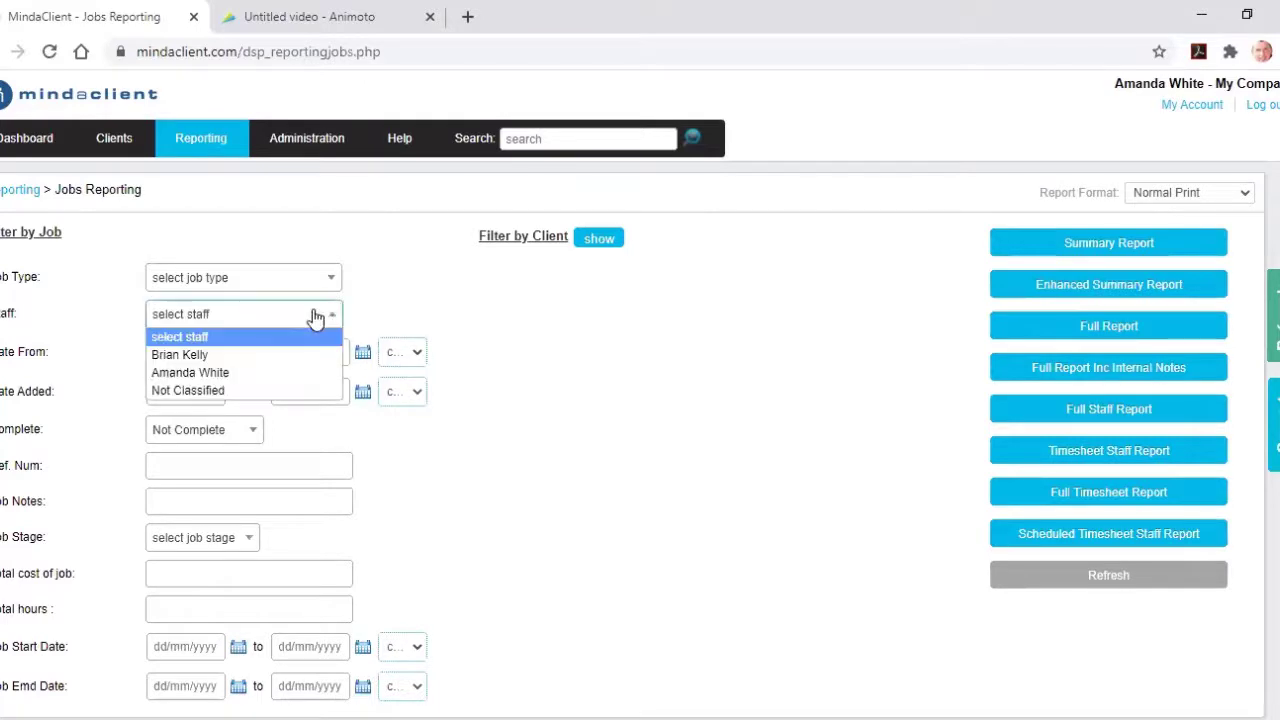
click(418, 310)
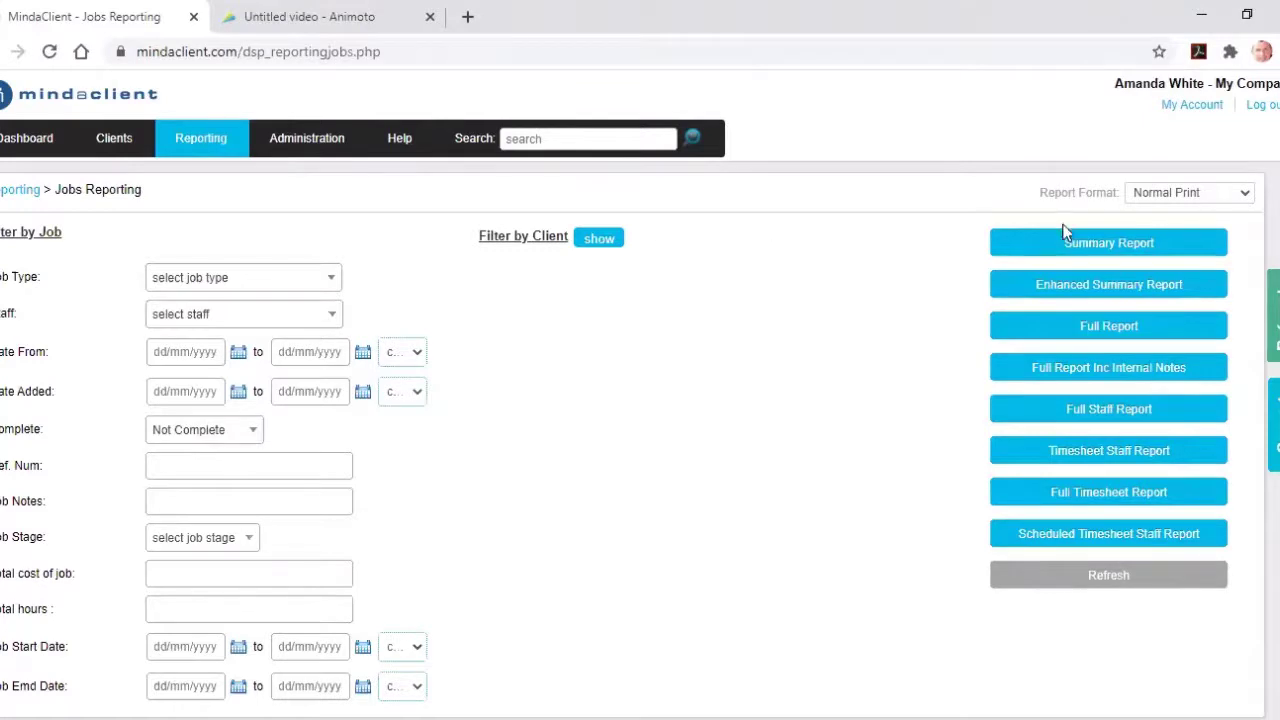
click(1131, 245)
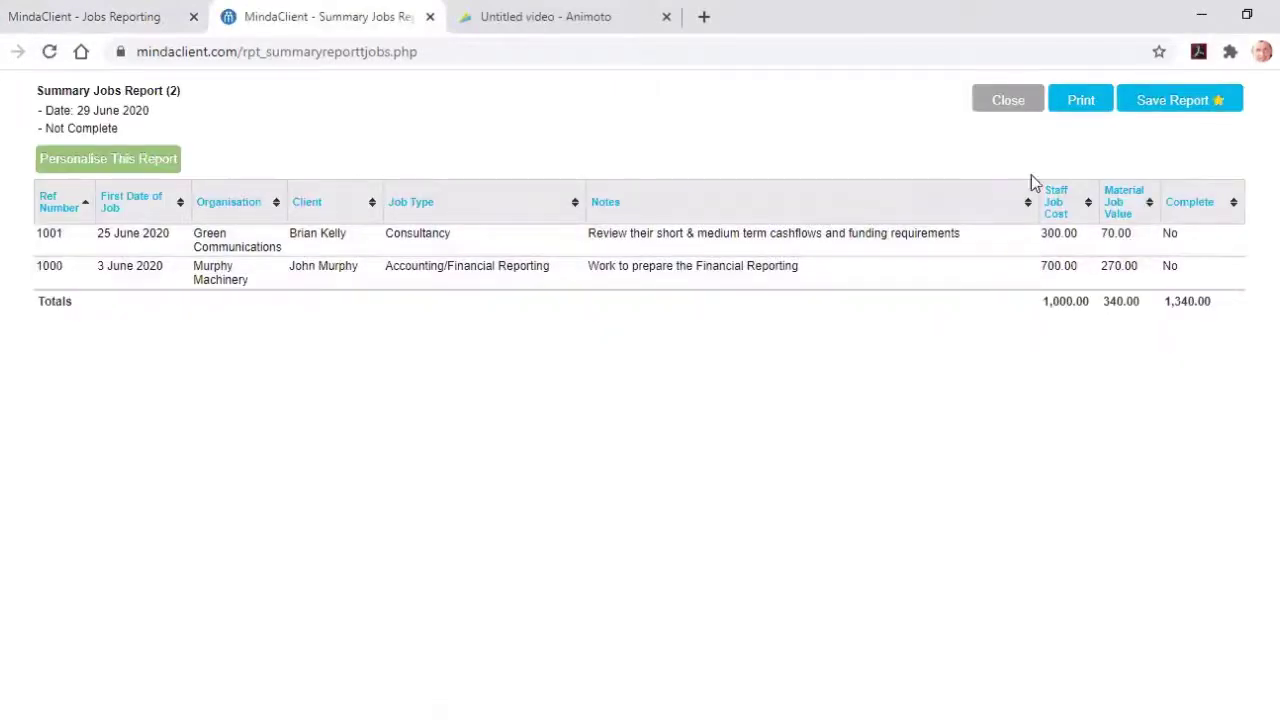
Close the jobs summary report and open the Heard about us list in the Administration dropdown options
click(1010, 104)
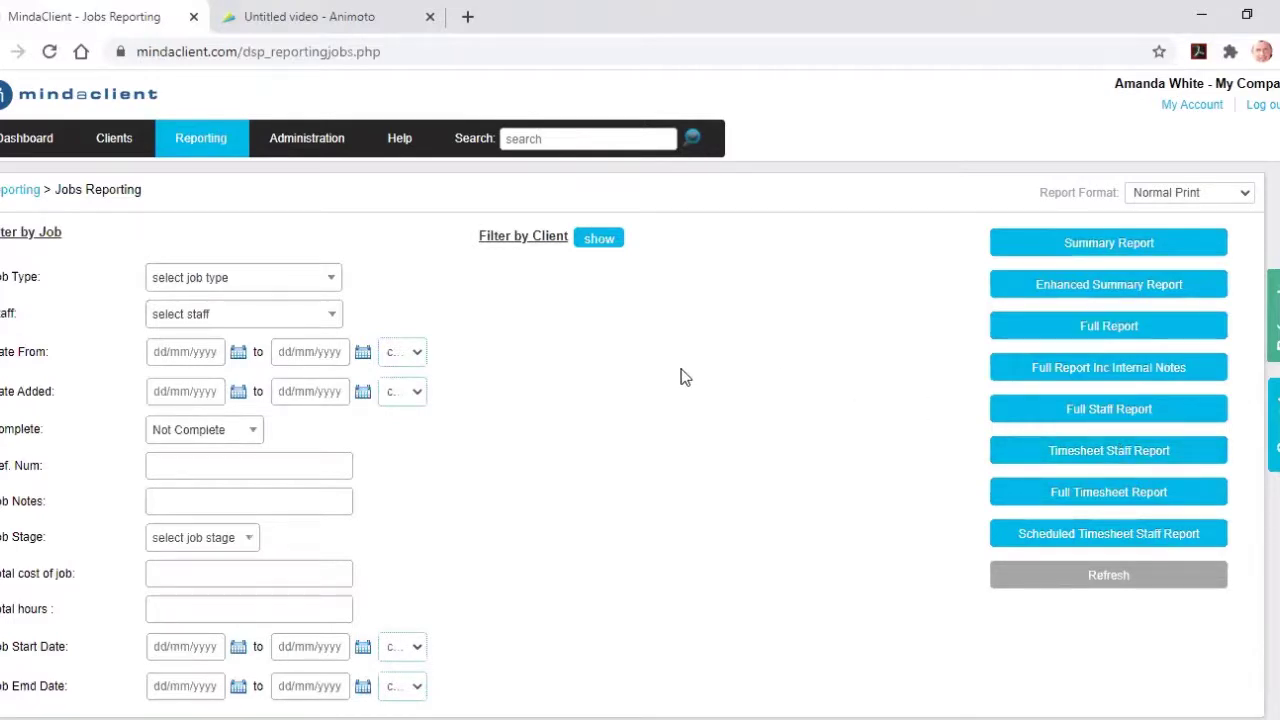
click(293, 140)
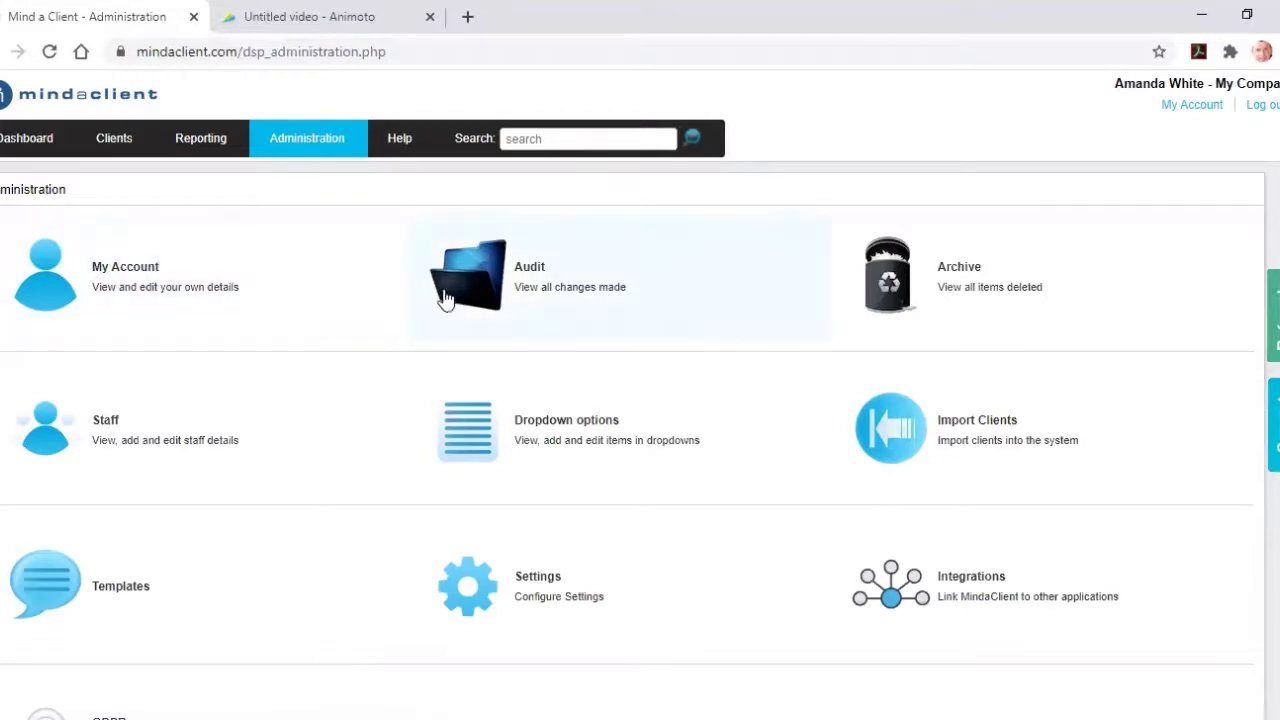
click(527, 441)
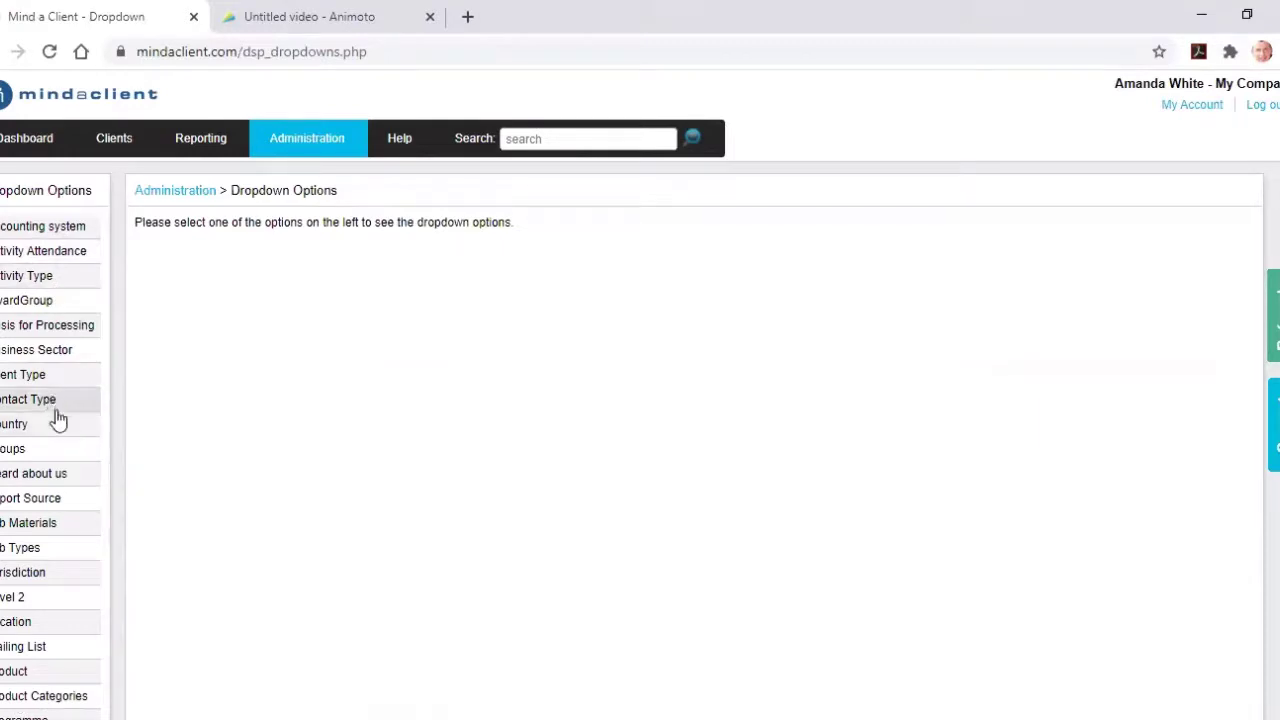
click(42, 476)
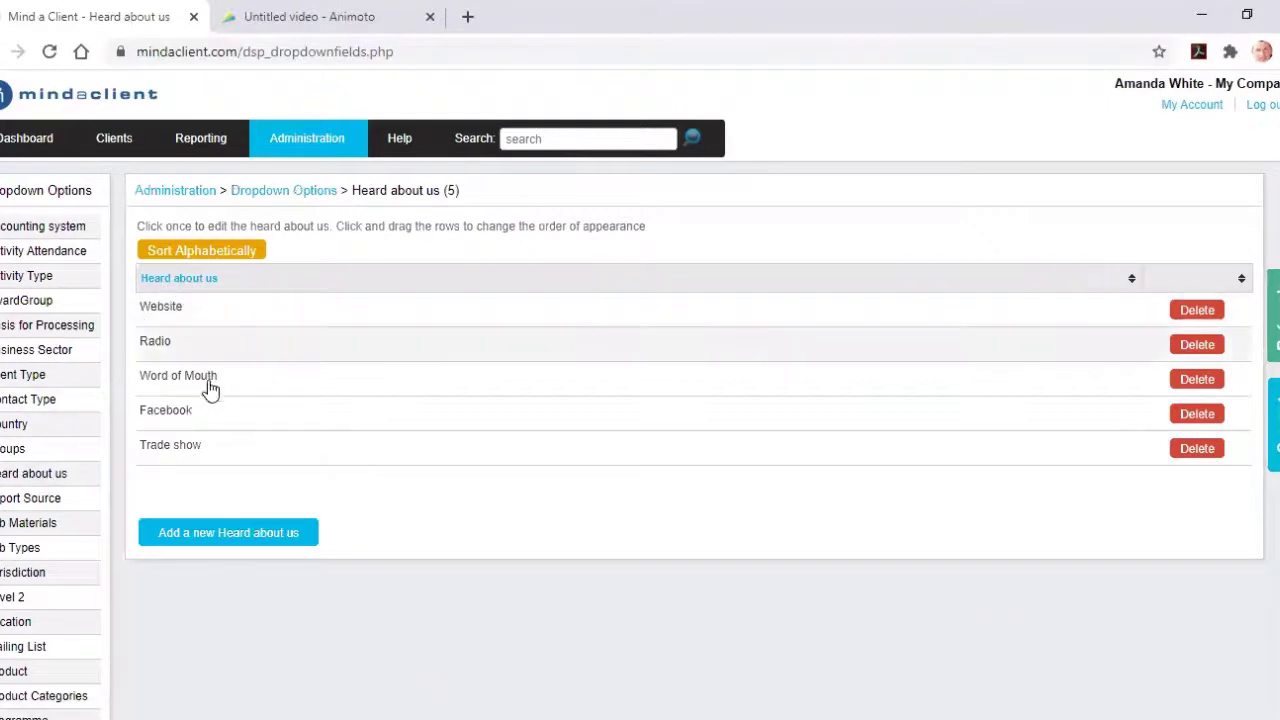
Add "Twitter" as a new Heard about us option
click(222, 542)
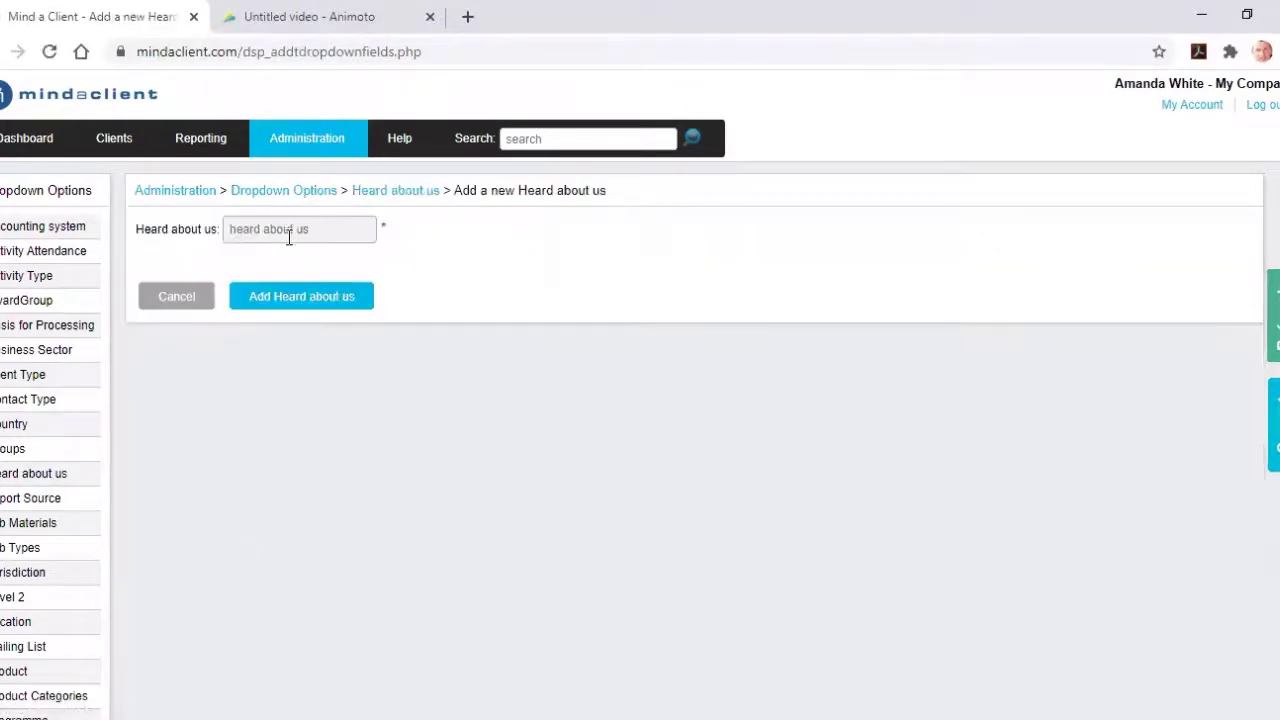
click(289, 230)
text(Twit)
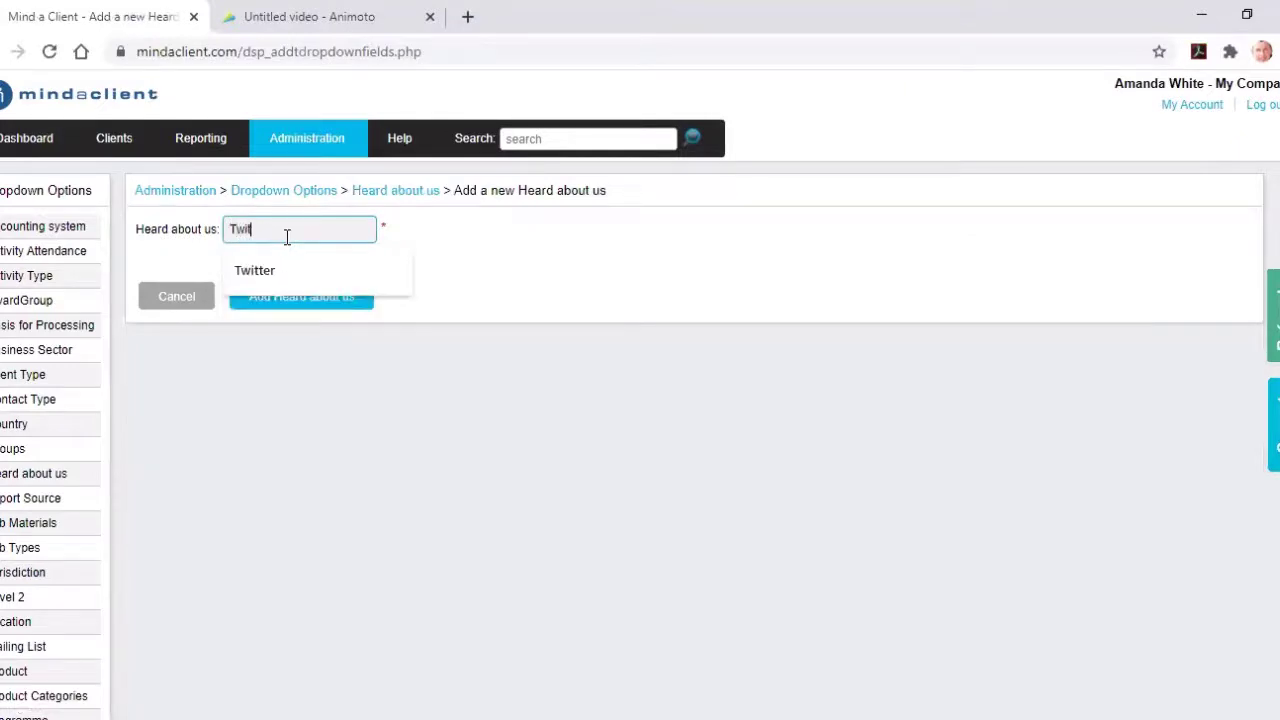
text(ter)
click(299, 305)
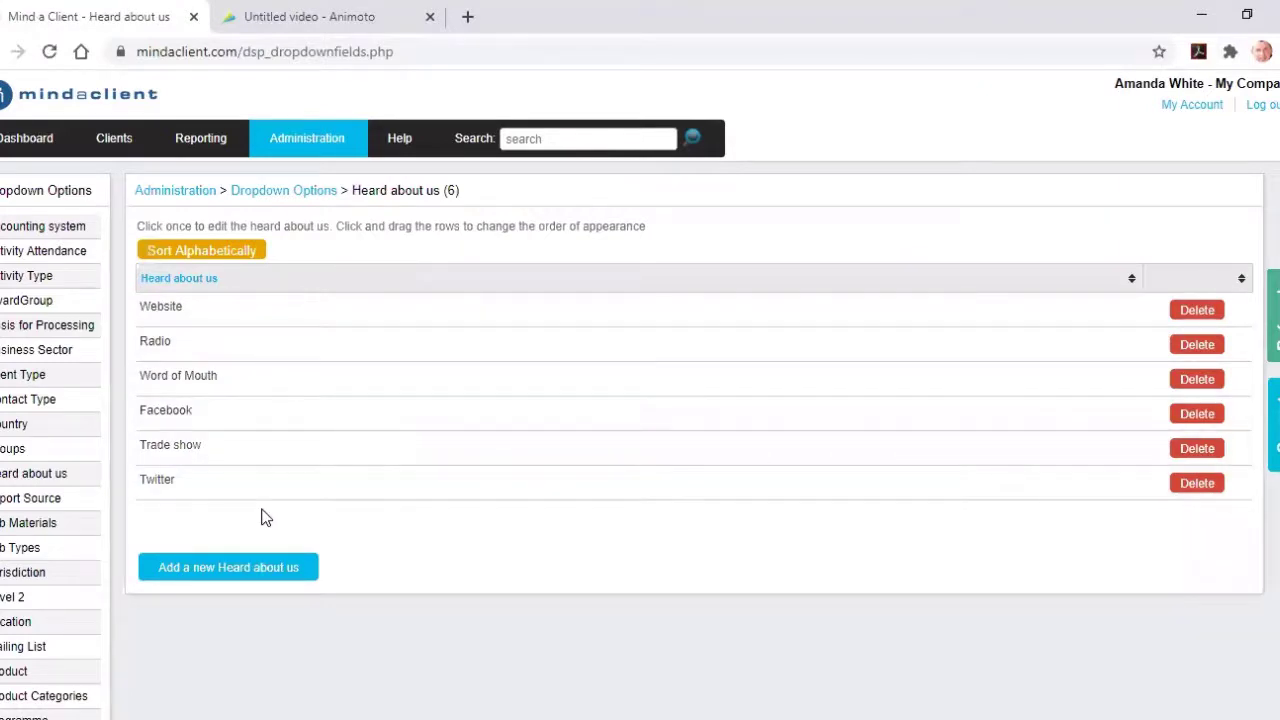
Move Twitter directly below Radio in the Heard about us list, then sort the whole list alphabetically
drag(243, 486, 240, 458)
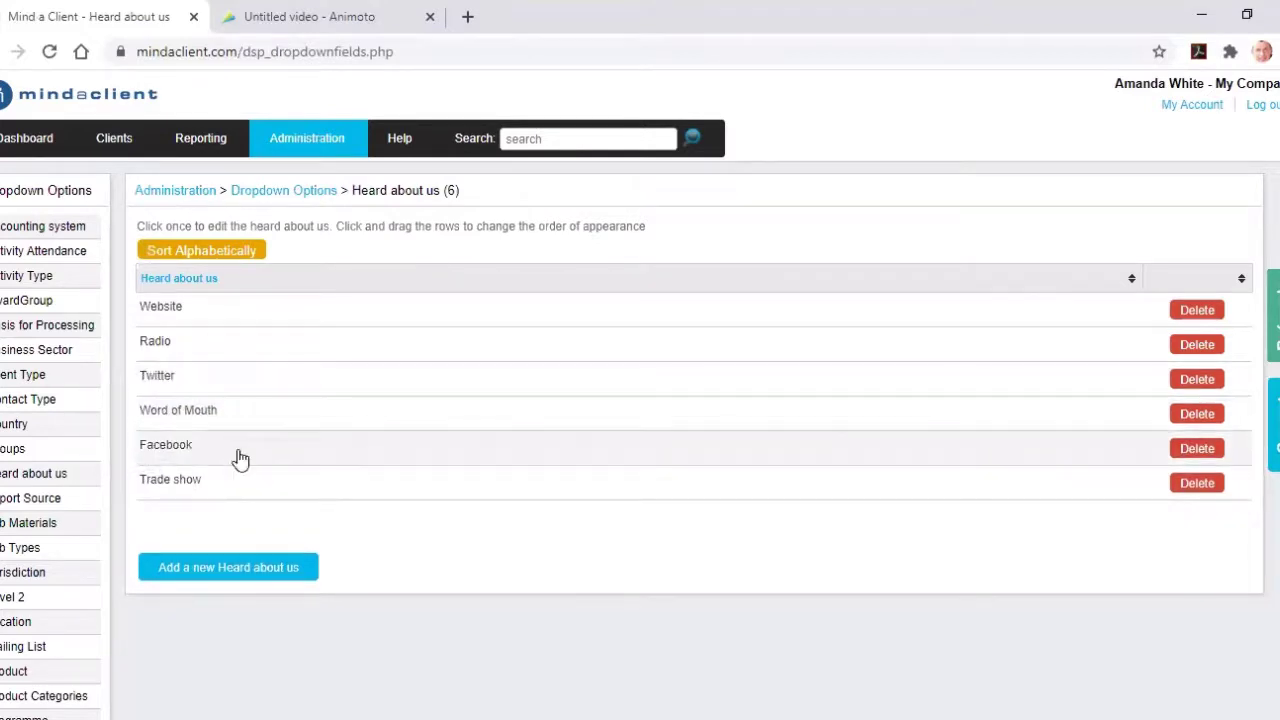
click(186, 257)
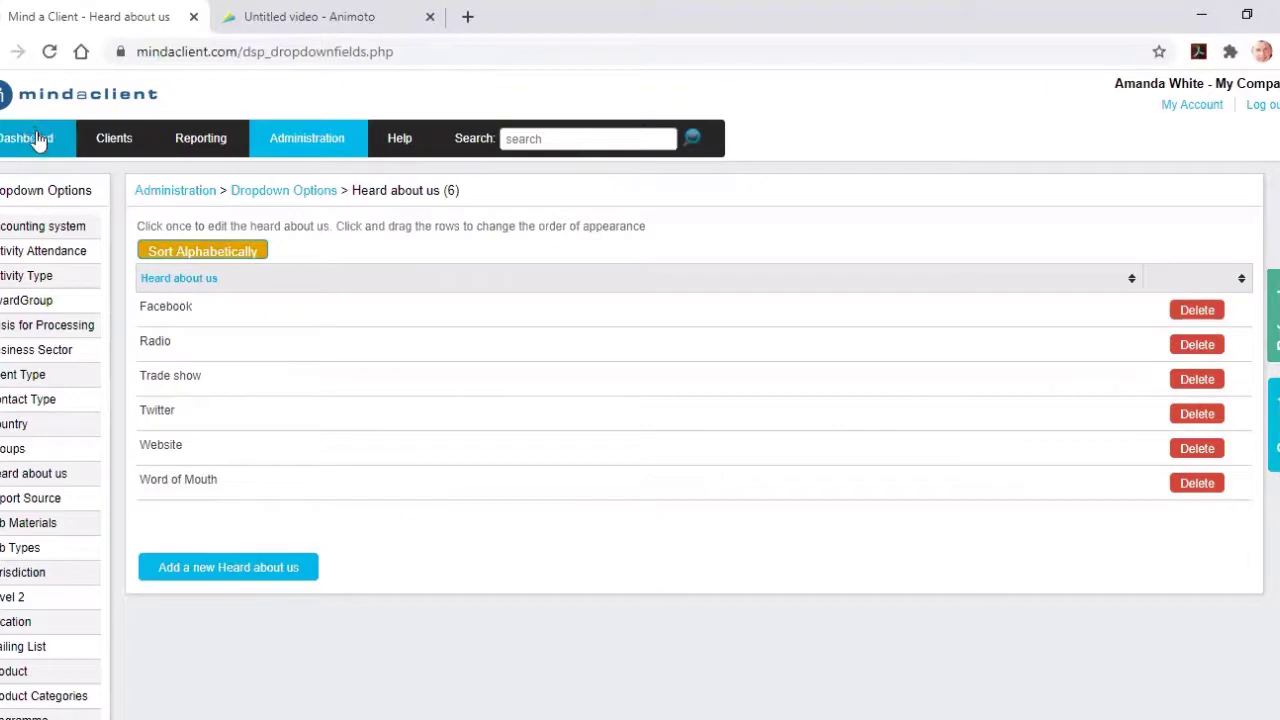
Check which template types Administration offers, then return to the Dashboard
click(328, 143)
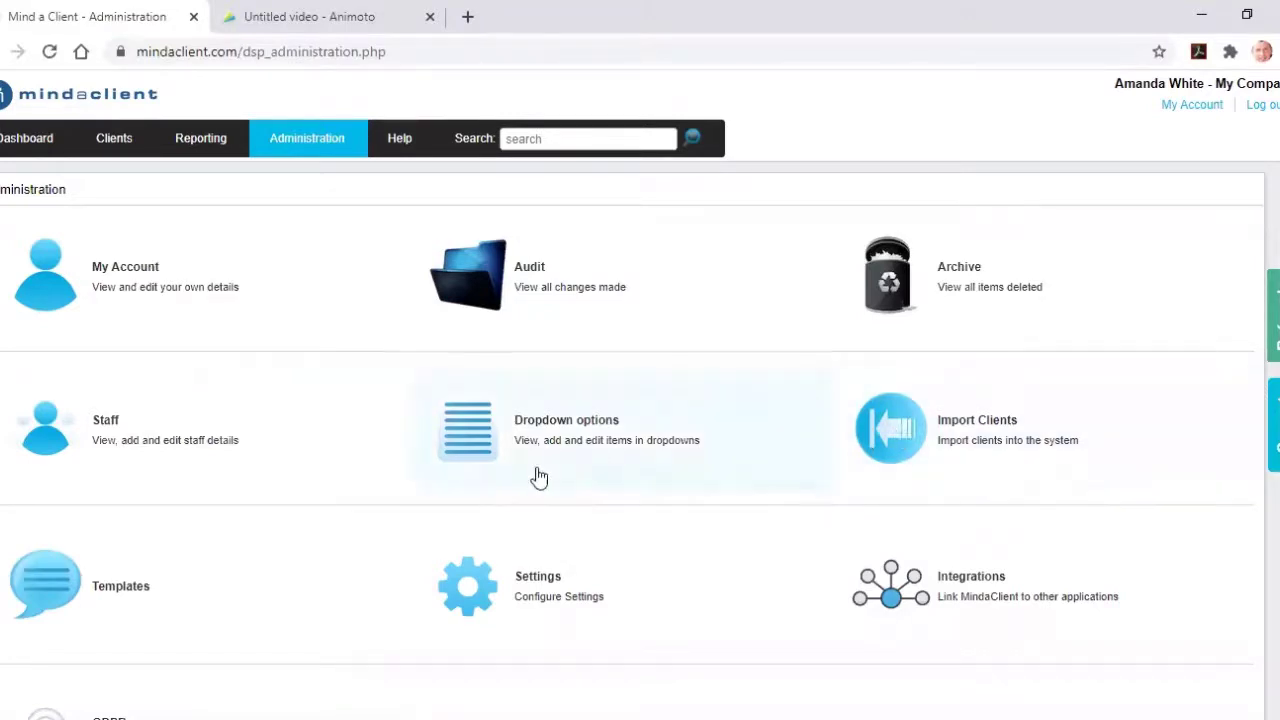
click(58, 583)
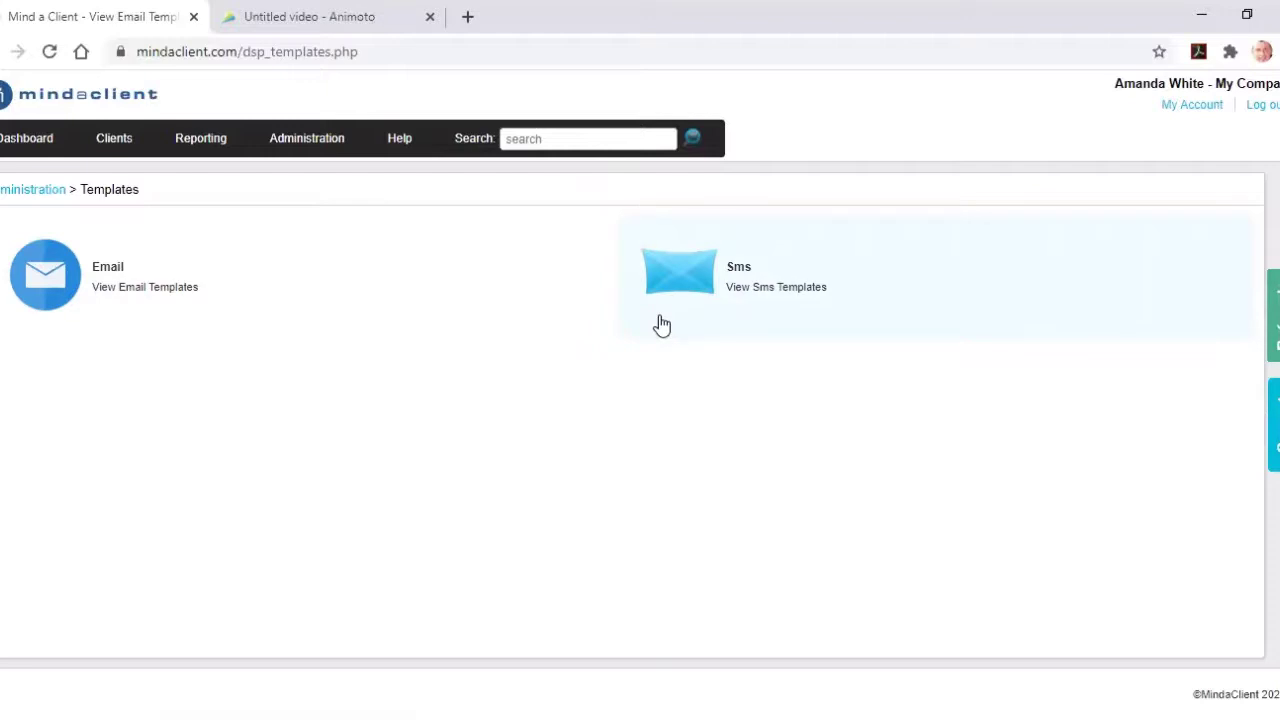
click(16, 140)
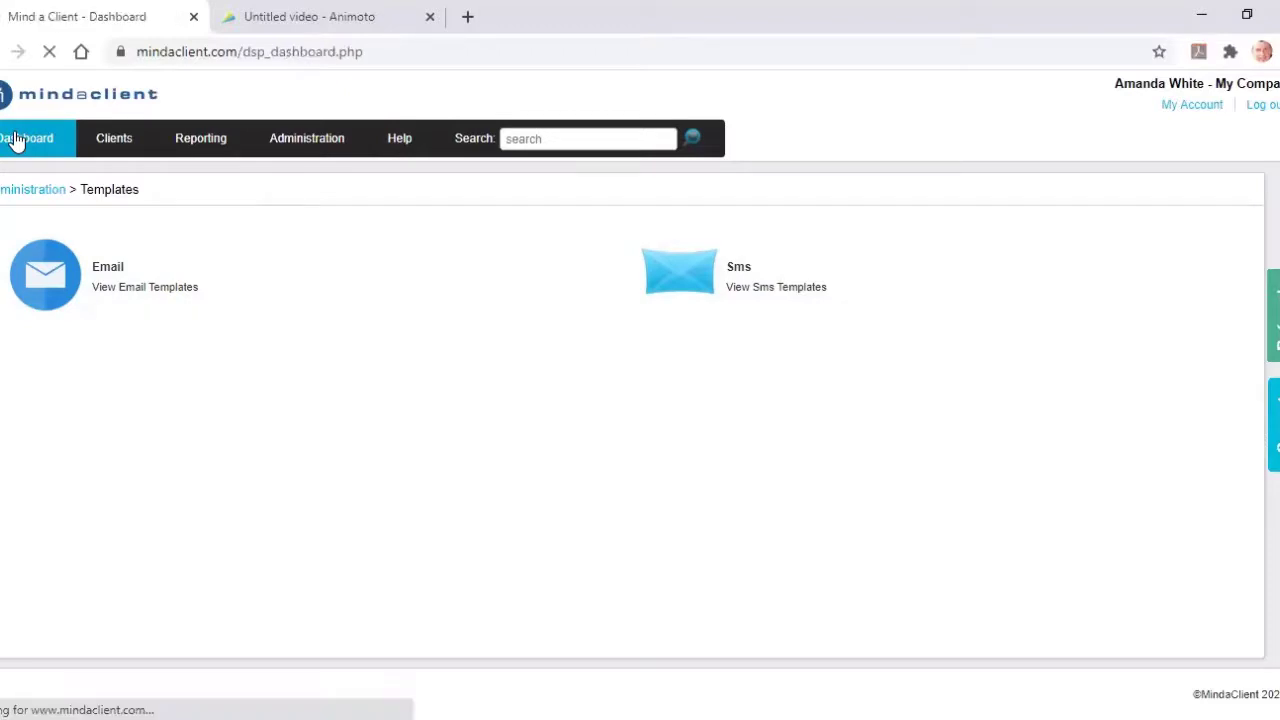